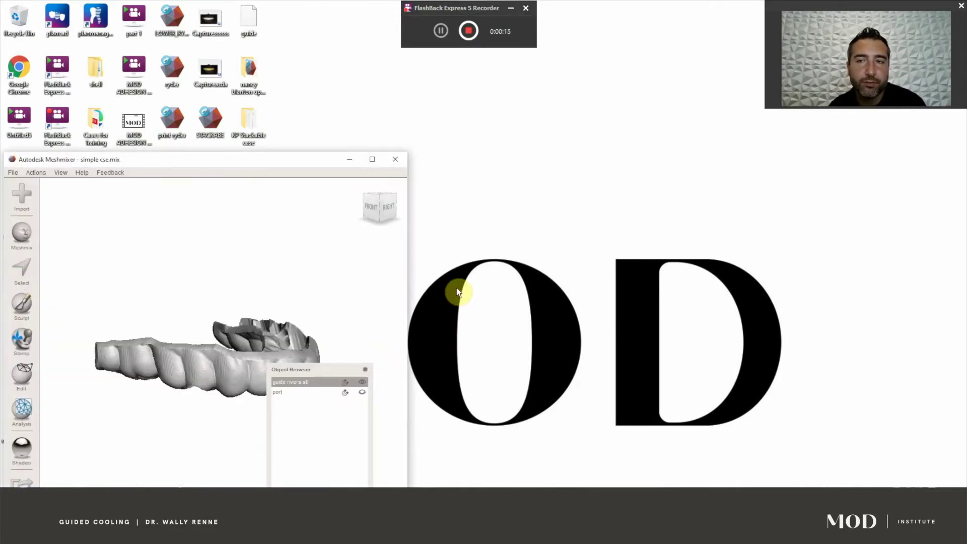
# Maximize the Meshmixer window so the simple cse.mix surgical guide fills the screen
pyautogui.click(373, 159)
# Orbit to a top view, try a black viewport background, then set it to white (#ffffff)
pyautogui.moveTo(615, 270); pyautogui.dragTo(410, 314, button='right')
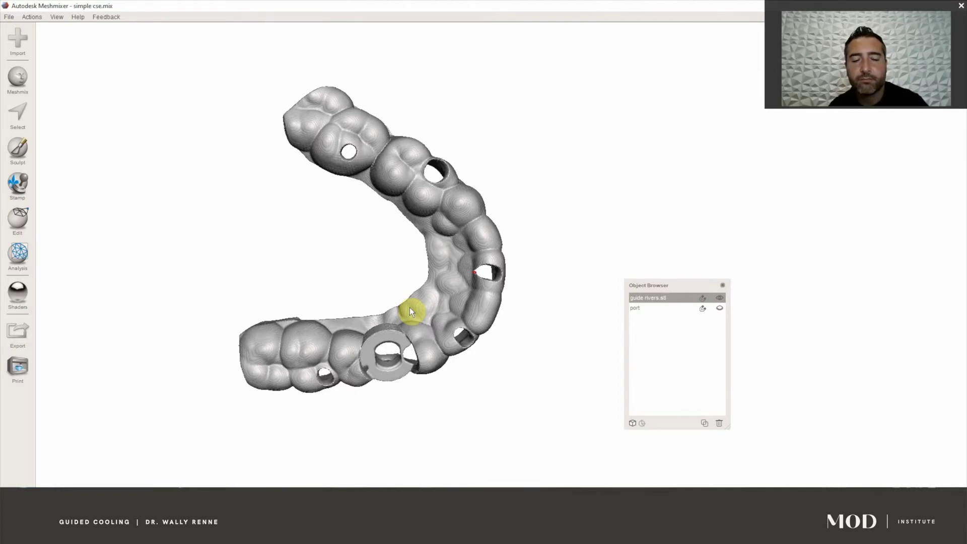
pyautogui.press('space')
pyautogui.press('space')
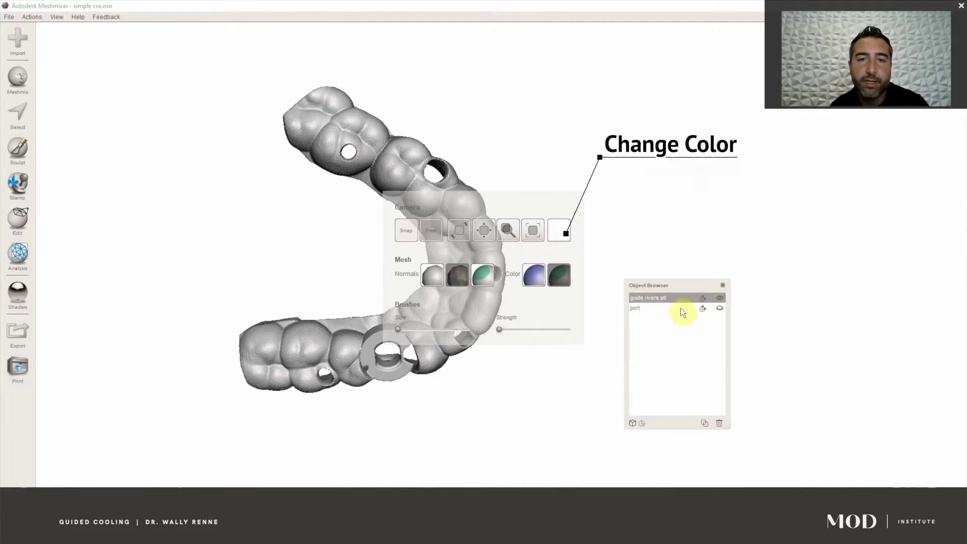
pyautogui.click(567, 233)
pyautogui.click(363, 185)
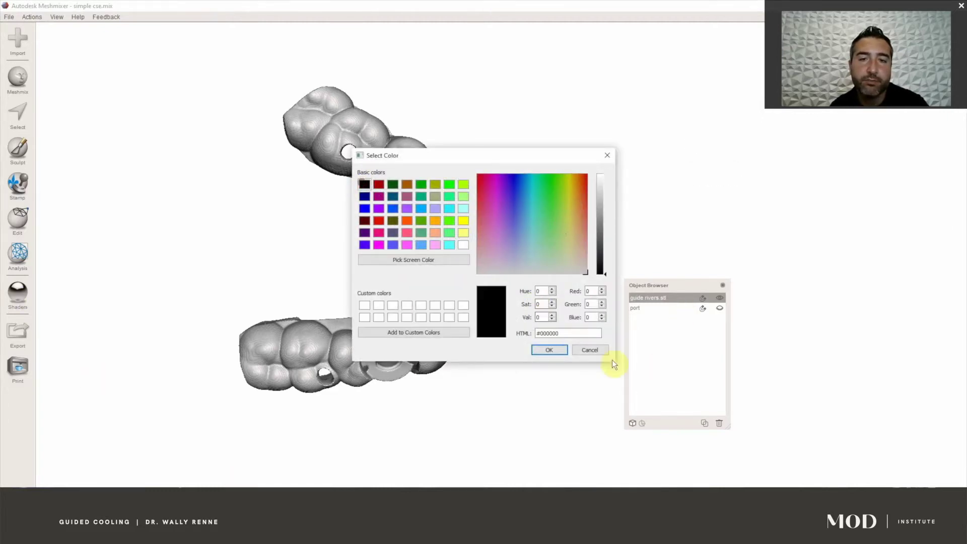
pyautogui.click(549, 350)
pyautogui.click(556, 229)
pyautogui.click(459, 244)
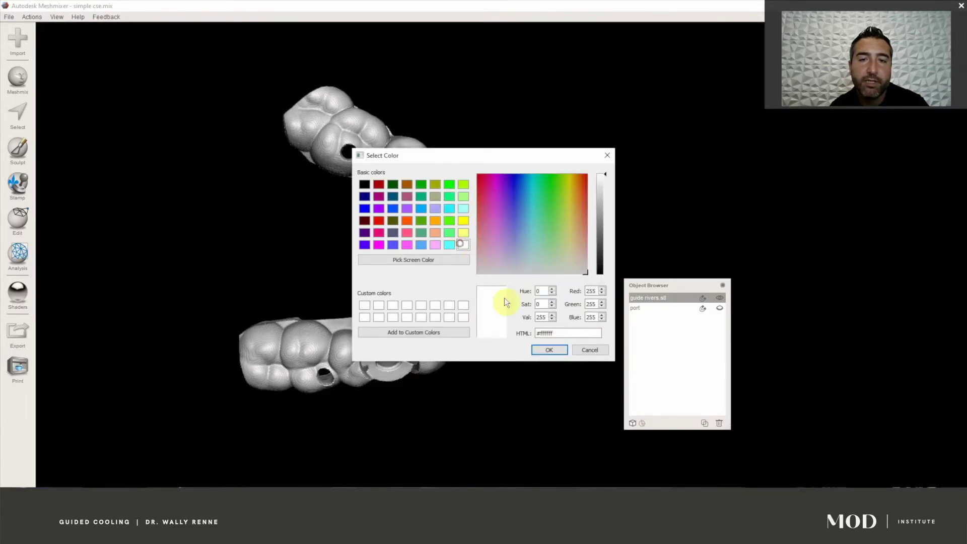
pyautogui.click(555, 350)
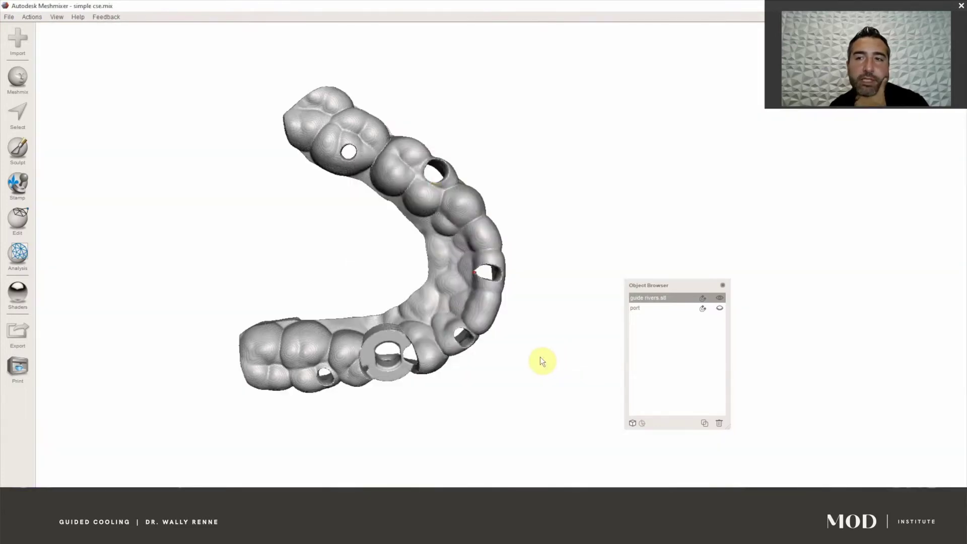
# Rotate and pan the guide freely to view its tissue-side fitting surface and implant holes
pyautogui.press('space')
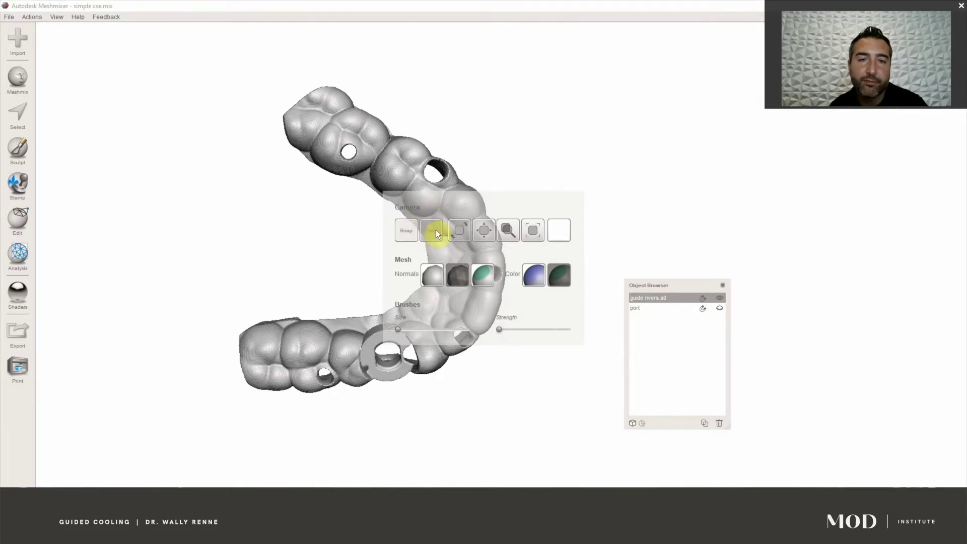
pyautogui.moveTo(436, 232); pyautogui.dragTo(262, 167)
pyautogui.moveTo(478, 264); pyautogui.dragTo(463, 361, button='right')
pyautogui.moveTo(464, 364); pyautogui.dragTo(370, 300)
pyautogui.moveTo(370, 297); pyautogui.dragTo(503, 271, button='right')
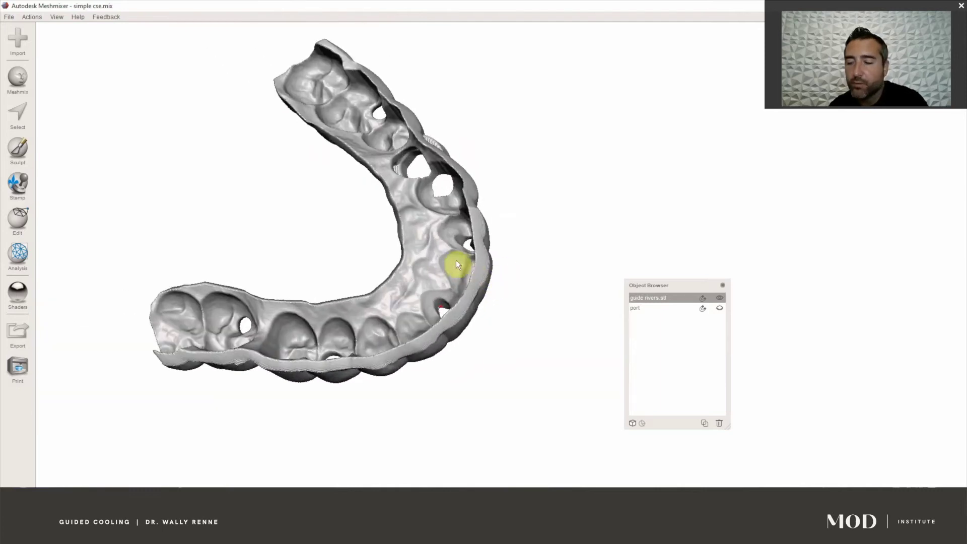
pyautogui.moveTo(456, 251); pyautogui.dragTo(164, 112, button='right')
pyautogui.moveTo(296, 262); pyautogui.dragTo(267, 240, button='middle')
# Alternate the selection between port and guide rivers.stl in the Object Browser, ending on port
pyautogui.click(537, 197)
pyautogui.click(633, 309)
pyautogui.click(643, 298)
pyautogui.click(642, 314)
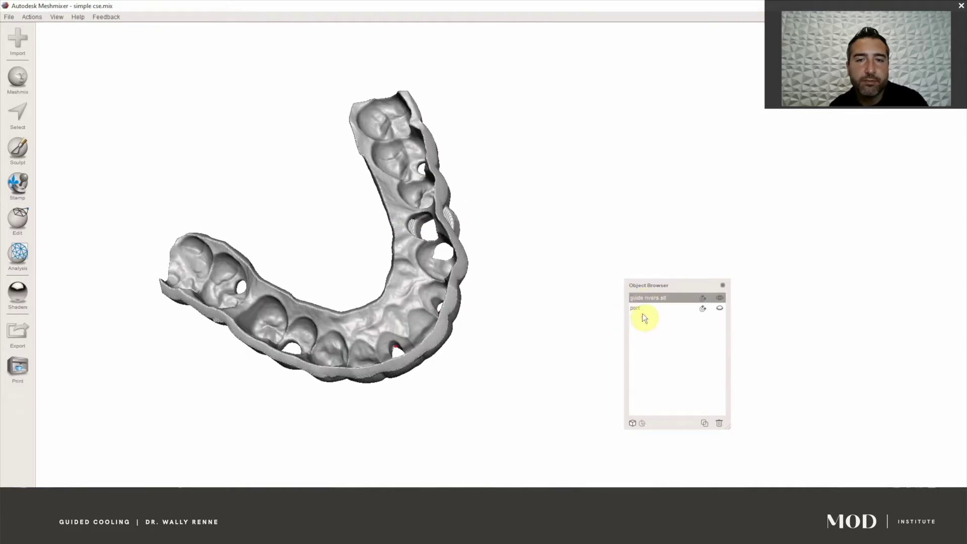
pyautogui.click(642, 313)
# Reselect the port object and orbit to an angled top-down view of the arch
pyautogui.moveTo(547, 248); pyautogui.dragTo(433, 91, button='right')
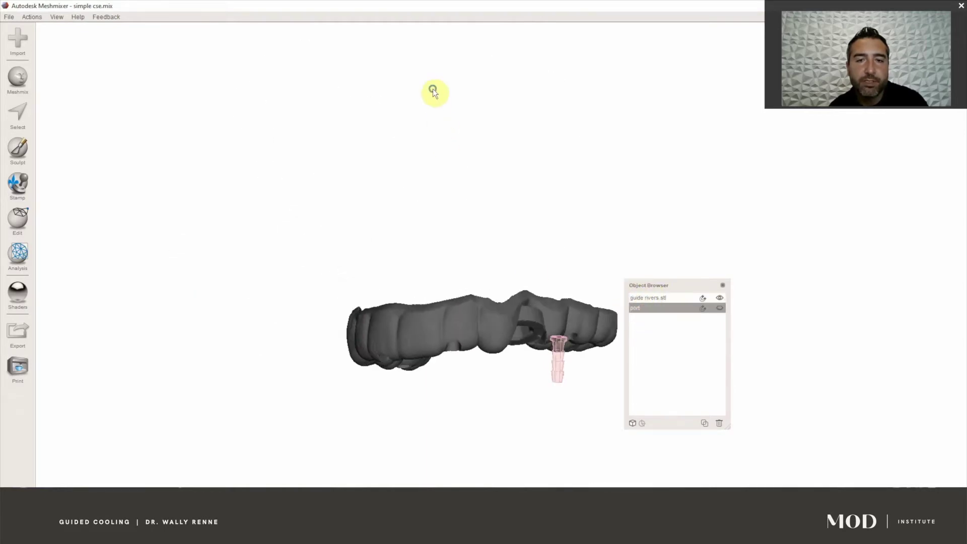
pyautogui.click(658, 301)
pyautogui.click(658, 306)
pyautogui.click(54, 18)
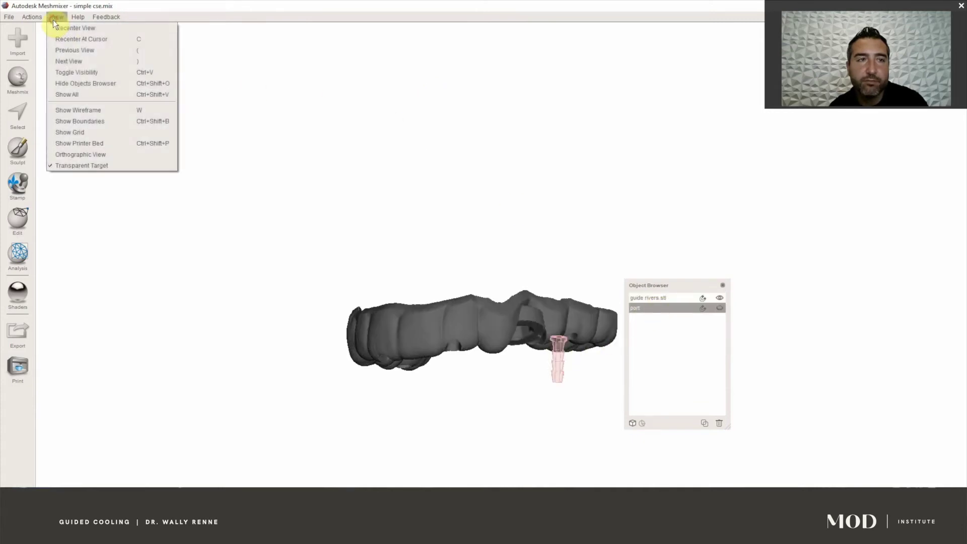
pyautogui.moveTo(491, 131); pyautogui.dragTo(553, 385, button='right')
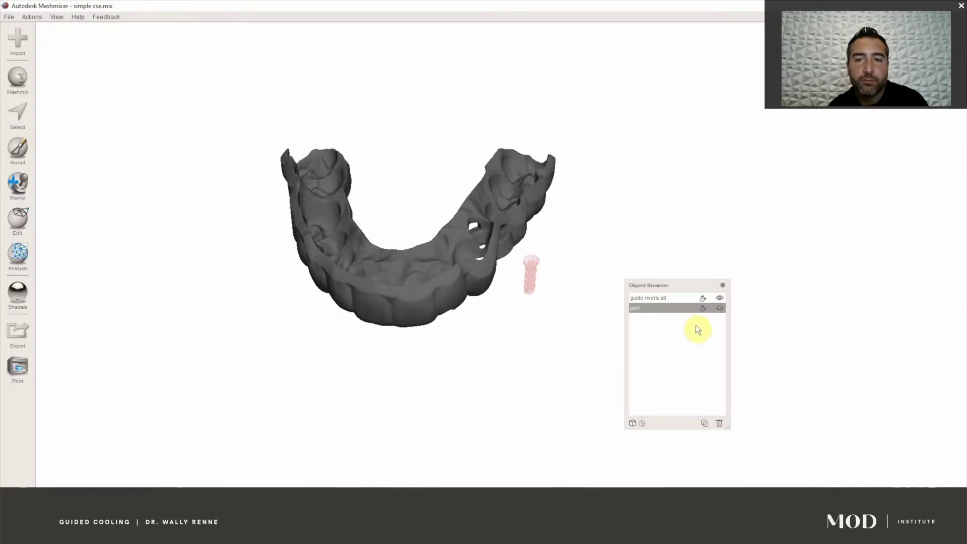
# Hide guide rivers.stl to see the port alone, show it again, and view the guide from above
pyautogui.click(720, 298)
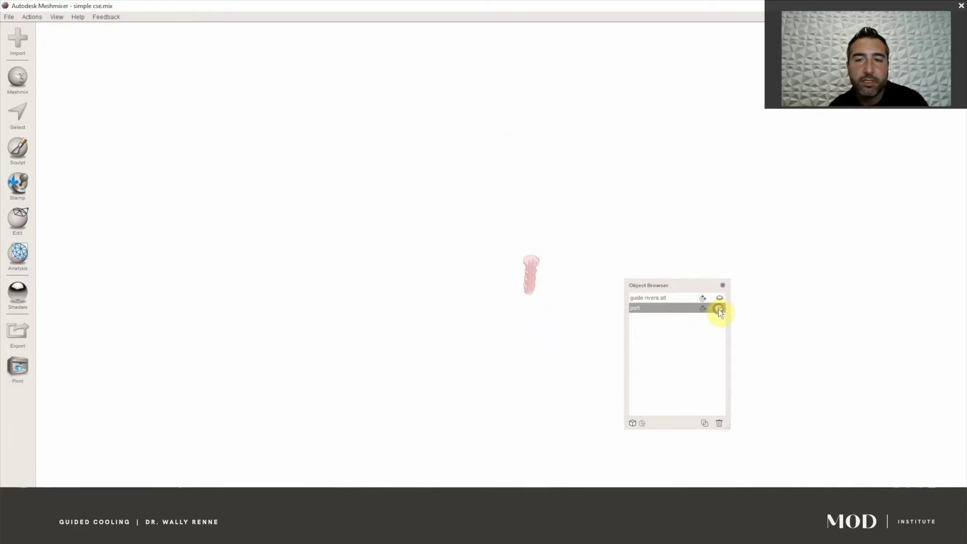
pyautogui.click(719, 298)
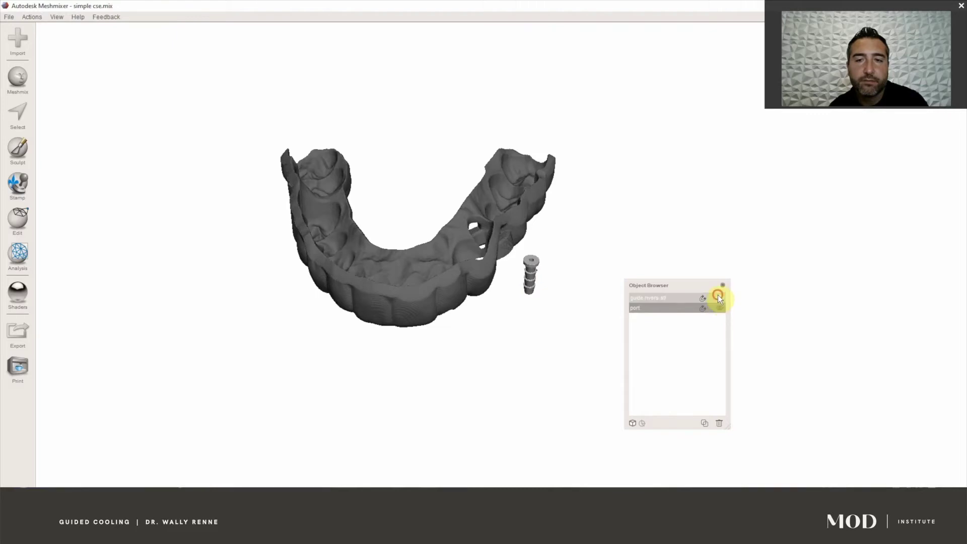
pyautogui.click(719, 297)
pyautogui.click(719, 297)
pyautogui.click(485, 273)
pyautogui.moveTo(464, 230); pyautogui.dragTo(374, 287, button='right')
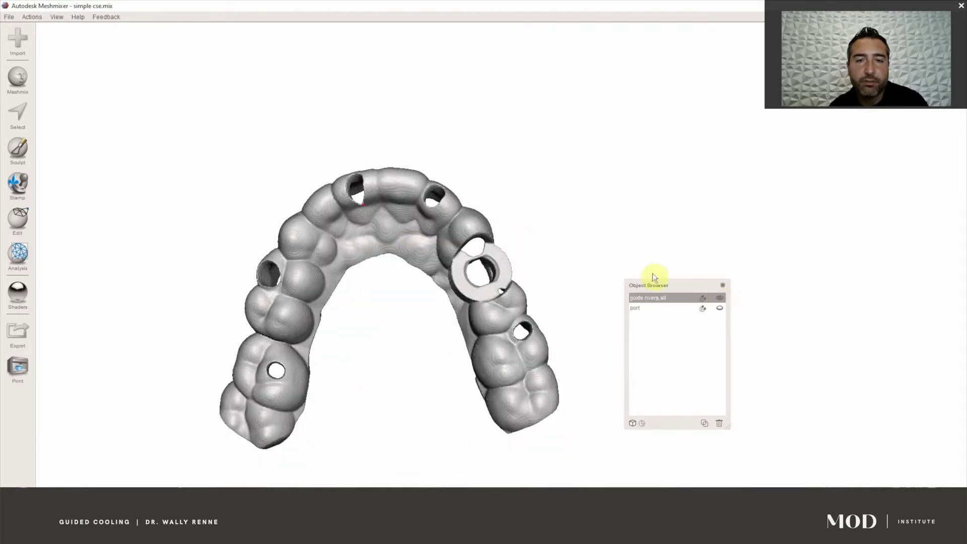
pyautogui.click(642, 308)
pyautogui.click(720, 307)
pyautogui.moveTo(615, 319); pyautogui.dragTo(403, 377, button='right')
pyautogui.click(430, 321)
pyautogui.click(508, 350)
pyautogui.click(456, 314)
pyautogui.click(528, 355)
pyautogui.click(455, 312)
pyautogui.click(531, 356)
pyautogui.click(469, 319)
pyautogui.moveTo(472, 363); pyautogui.dragTo(460, 196, button='right')
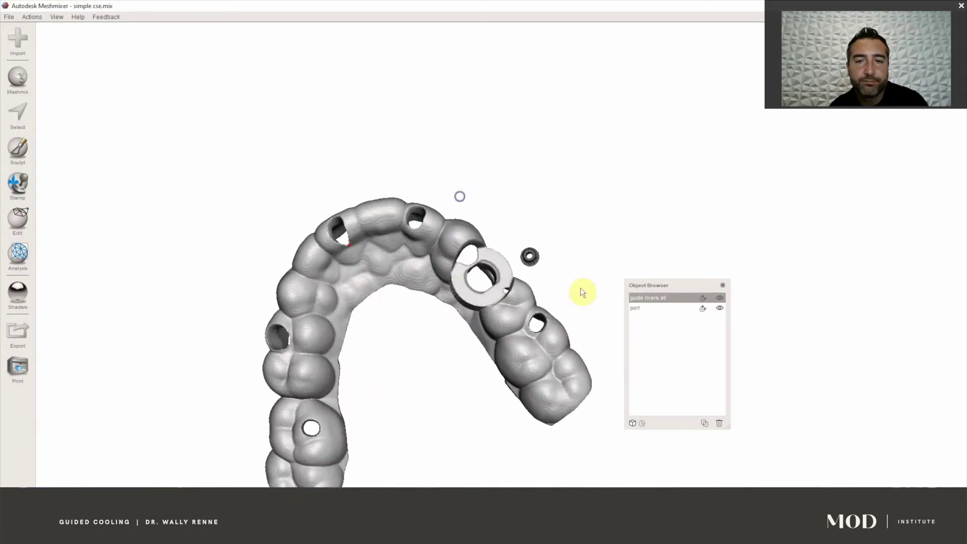
pyautogui.click(720, 308)
pyautogui.click(721, 300)
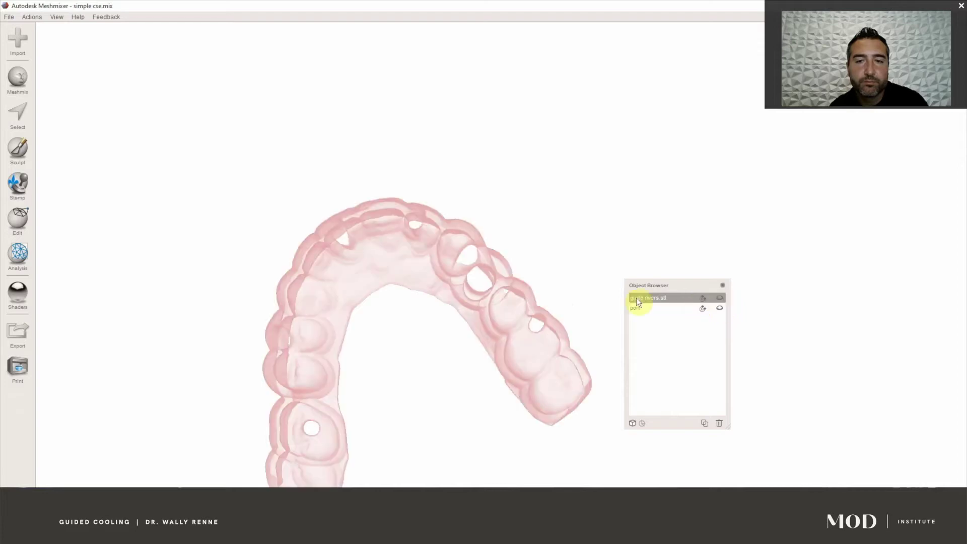
pyautogui.click(719, 298)
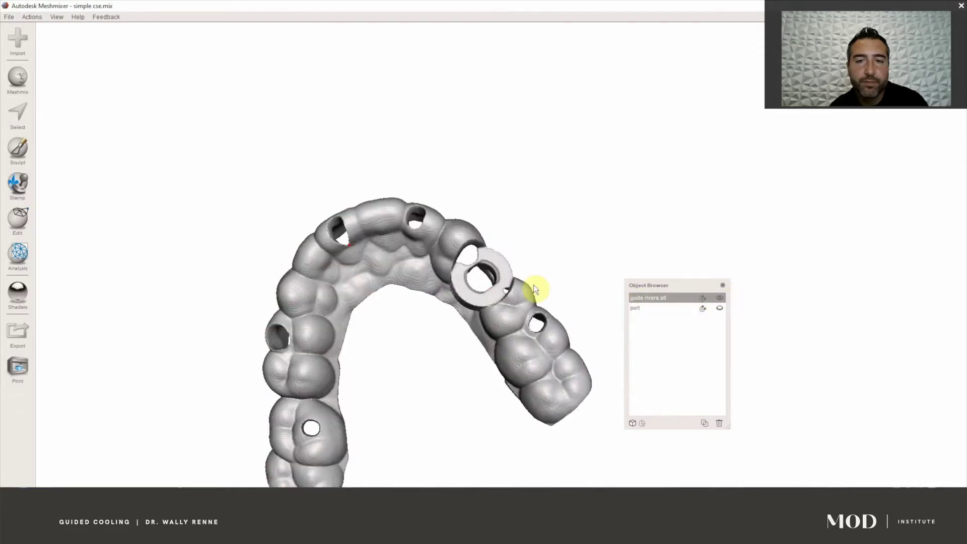
pyautogui.moveTo(477, 328); pyautogui.dragTo(327, 176, button='right')
# Turn on the printer bed and grid from the View menu and orbit to an edge-on front view
pyautogui.click(57, 17)
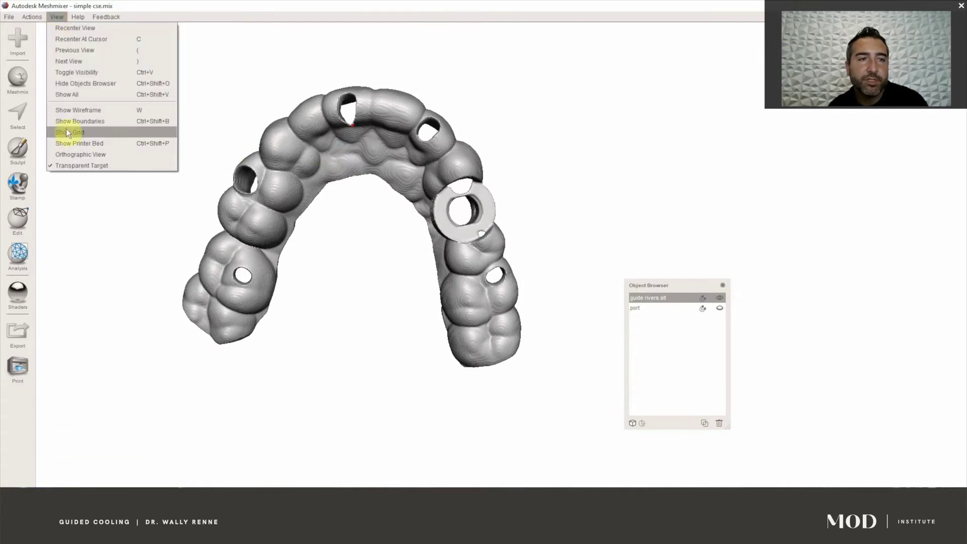
pyautogui.click(65, 139)
pyautogui.click(56, 17)
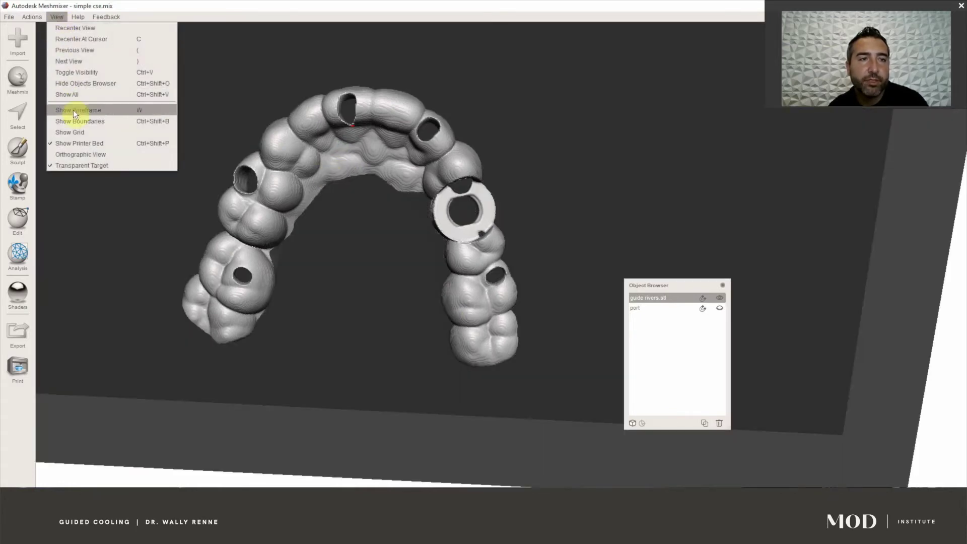
pyautogui.click(87, 140)
pyautogui.moveTo(328, 222); pyautogui.dragTo(345, 285, button='right')
# Switch Show Printer Bed off in the View menu so only the guide arch remains
pyautogui.click(56, 17)
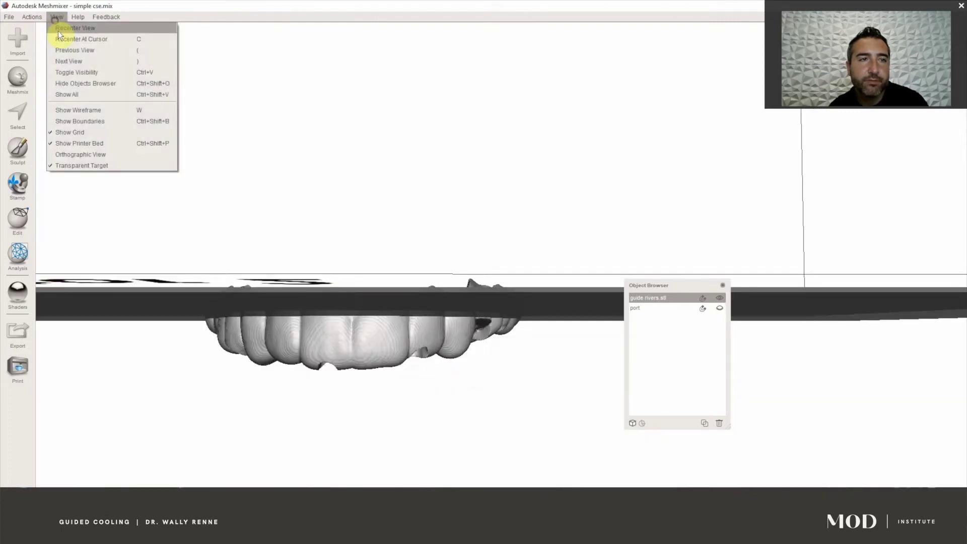
pyautogui.click(71, 125)
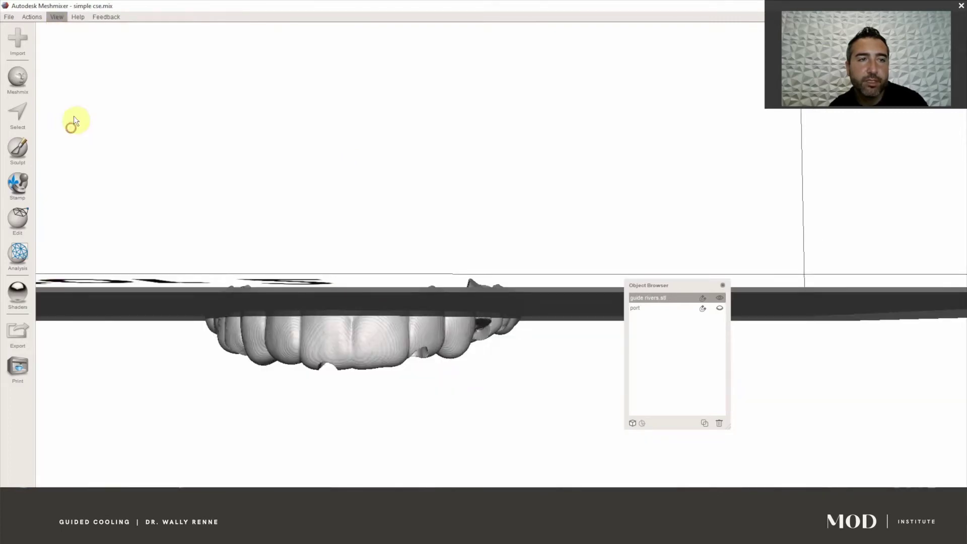
pyautogui.click(57, 17)
pyautogui.click(89, 141)
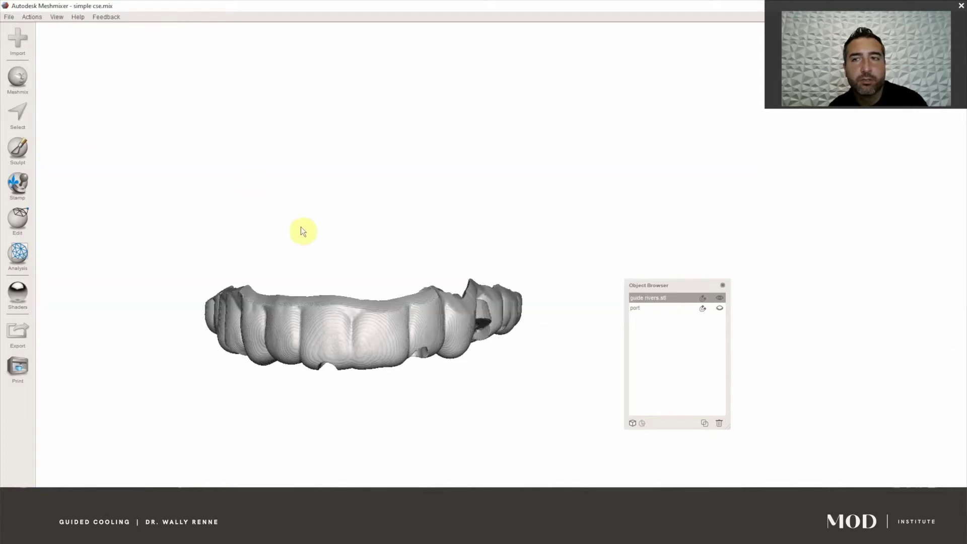
pyautogui.scroll(2, 344, 330)
# Orbit and zoom to view the guide from above, the side and a low front angle
pyautogui.moveTo(351, 289); pyautogui.dragTo(355, 209, button='right')
pyautogui.moveTo(355, 209); pyautogui.dragTo(371, 279, button='middle')
pyautogui.moveTo(370, 279)
pyautogui.mouseDown(button='right')
pyautogui.moveTo(231, 281)
pyautogui.moveTo(283, 361)
pyautogui.moveTo(576, 424)
pyautogui.moveTo(479, 151)
pyautogui.moveTo(338, 201)
pyautogui.moveTo(302, 267)
pyautogui.moveTo(306, 332)
pyautogui.moveTo(392, 272)
pyautogui.moveTo(384, 346)
pyautogui.moveTo(565, 216)
pyautogui.moveTo(477, 140)
pyautogui.moveTo(358, 141)
pyautogui.moveTo(449, 259)
pyautogui.moveTo(425, 308)
pyautogui.moveTo(510, 229)
pyautogui.moveTo(618, 253)
pyautogui.moveTo(414, 308)
pyautogui.moveTo(415, 213)
pyautogui.moveTo(497, 226)
pyautogui.moveTo(645, 312)
pyautogui.moveTo(423, 356)
pyautogui.moveTo(213, 315)
pyautogui.moveTo(300, 188)
pyautogui.moveTo(158, 263)
pyautogui.moveTo(125, 296)
pyautogui.moveTo(234, 252)
pyautogui.moveTo(341, 184)
pyautogui.moveTo(300, 373)
pyautogui.moveTo(343, 338)
pyautogui.moveTo(350, 303)
pyautogui.moveTo(367, 300)
pyautogui.moveTo(360, 282)
pyautogui.moveTo(386, 291)
pyautogui.moveTo(381, 302)
pyautogui.moveTo(364, 307)
pyautogui.moveTo(367, 285)
pyautogui.mouseUp(button='right')
pyautogui.moveTo(380, 253); pyautogui.dragTo(309, 355, button='right')
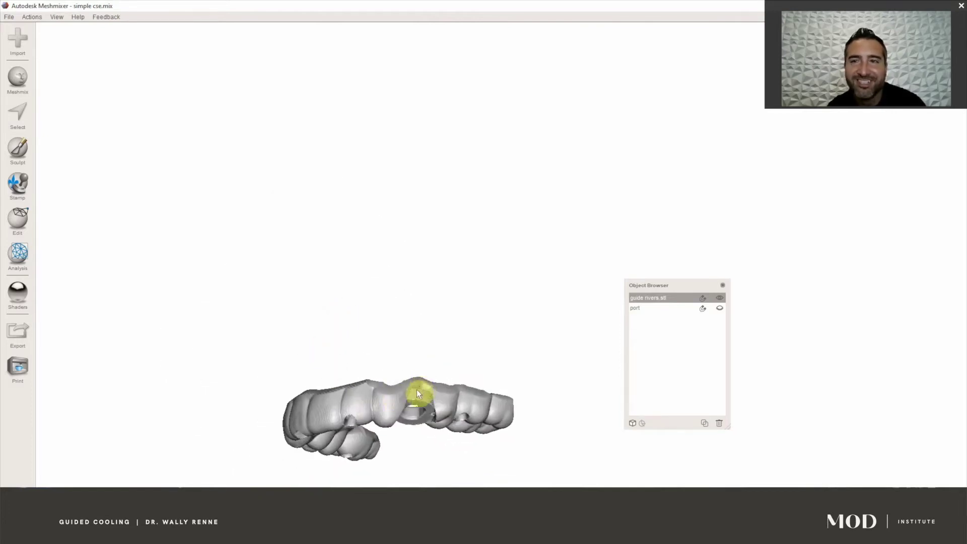
pyautogui.scroll(3, 419, 393)
# Orbit and pan to frame the port ring, then bring up the Edit operations menu
pyautogui.moveTo(345, 446); pyautogui.dragTo(298, 353, button='right')
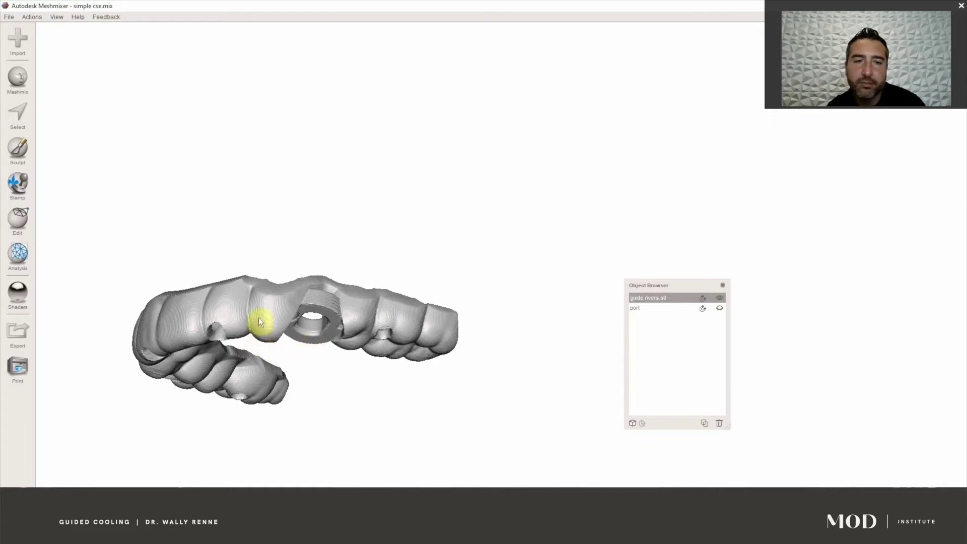
pyautogui.moveTo(249, 321); pyautogui.dragTo(336, 245, button='right')
pyautogui.moveTo(334, 242); pyautogui.dragTo(359, 265, button='middle')
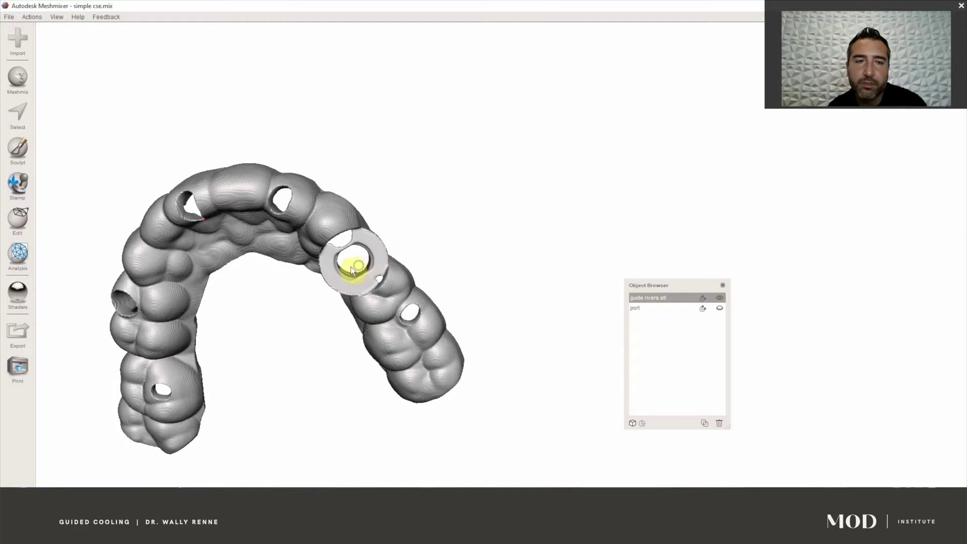
pyautogui.moveTo(346, 255); pyautogui.dragTo(301, 255, button='right')
pyautogui.scroll(3, 327, 312)
pyautogui.moveTo(327, 312); pyautogui.dragTo(371, 181, button='middle')
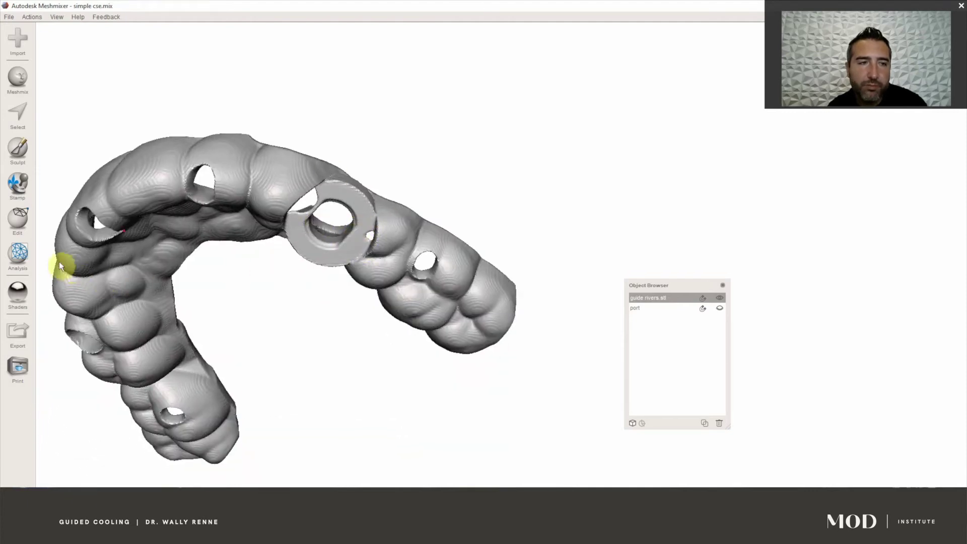
pyautogui.click(31, 232)
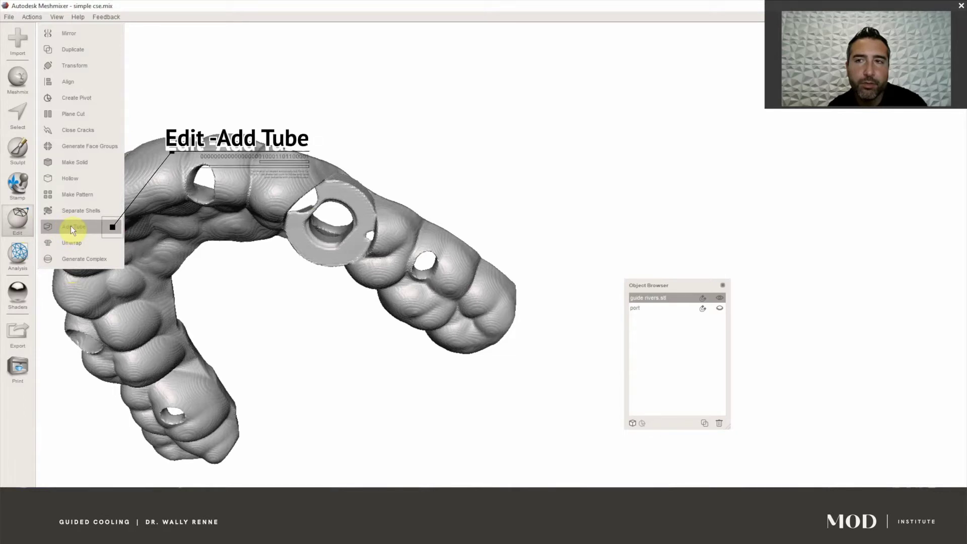
# Add a tube to the guide and set its Tube Type to Line (Outside)
pyautogui.click(72, 227)
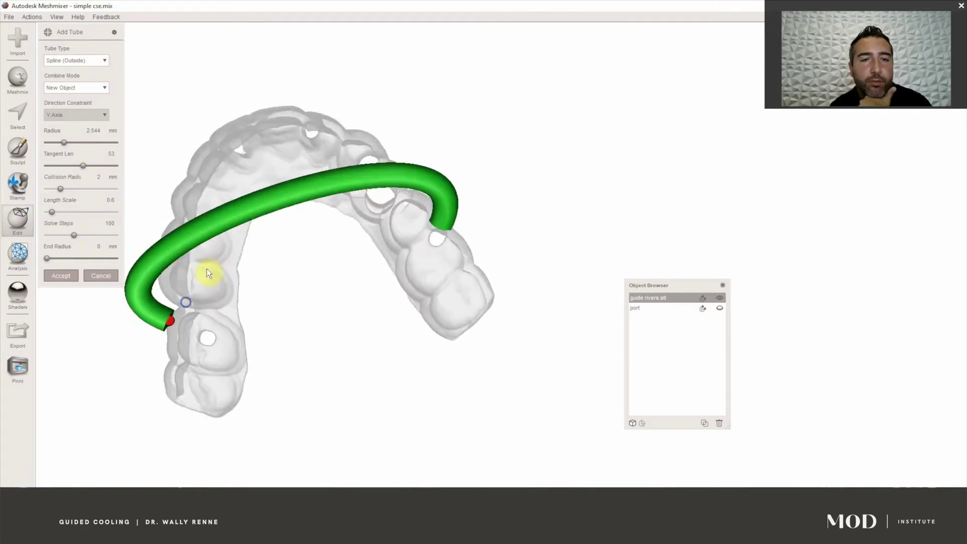
pyautogui.moveTo(206, 268); pyautogui.dragTo(213, 244, button='right')
pyautogui.moveTo(212, 245); pyautogui.dragTo(231, 262, button='middle')
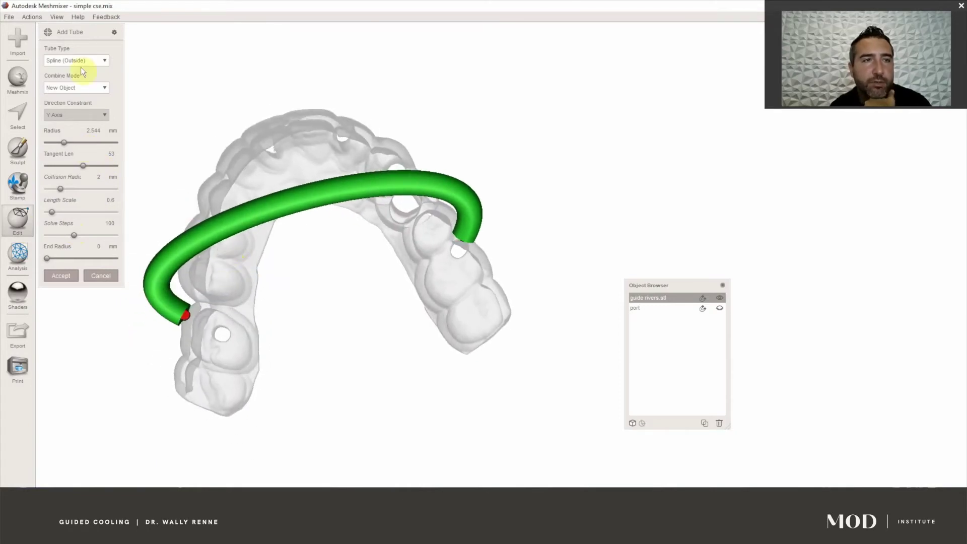
pyautogui.click(107, 60)
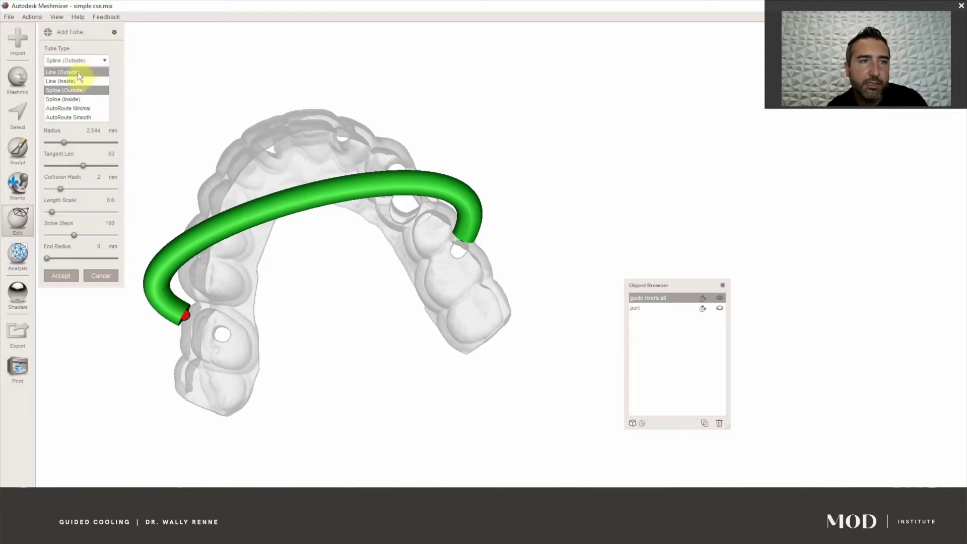
pyautogui.click(78, 72)
# Move the line tube's right end beside the left end and pull it taller
pyautogui.moveTo(231, 214); pyautogui.dragTo(315, 237, button='right')
pyautogui.moveTo(490, 230); pyautogui.dragTo(208, 157)
pyautogui.moveTo(198, 137); pyautogui.dragTo(244, 293, button='right')
pyautogui.moveTo(241, 311)
pyautogui.mouseDown()
pyautogui.moveTo(286, 313)
pyautogui.moveTo(243, 296)
pyautogui.mouseUp()
pyautogui.moveTo(261, 307); pyautogui.dragTo(244, 222, button='right')
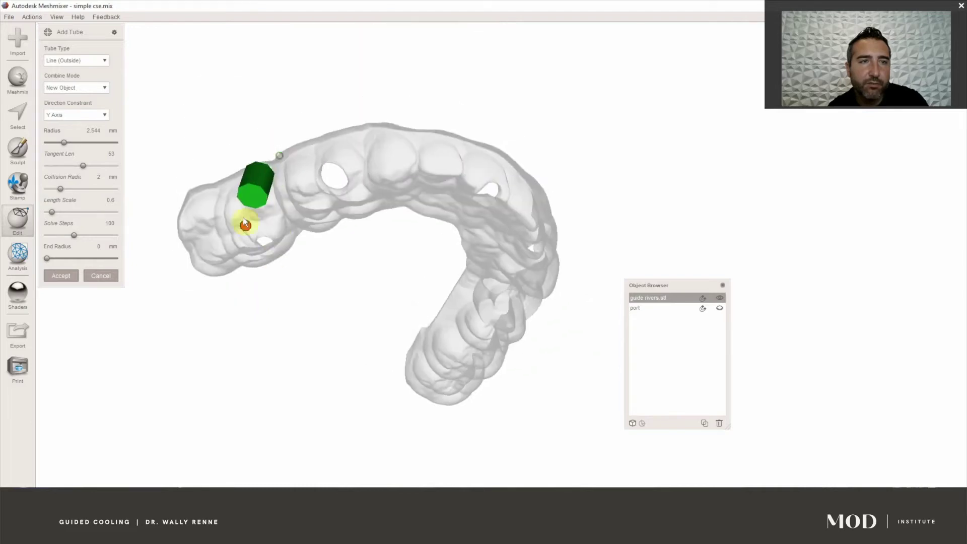
# Try the Line (Inside) tube type, then return to Spline (Outside)
pyautogui.click(92, 62)
pyautogui.click(83, 81)
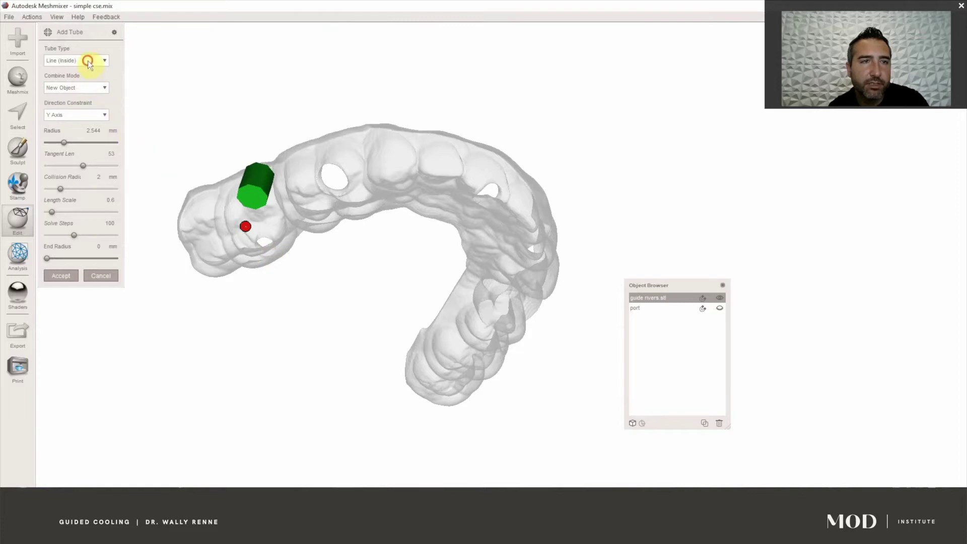
pyautogui.click(87, 60)
pyautogui.moveTo(182, 180); pyautogui.dragTo(491, 356, button='right')
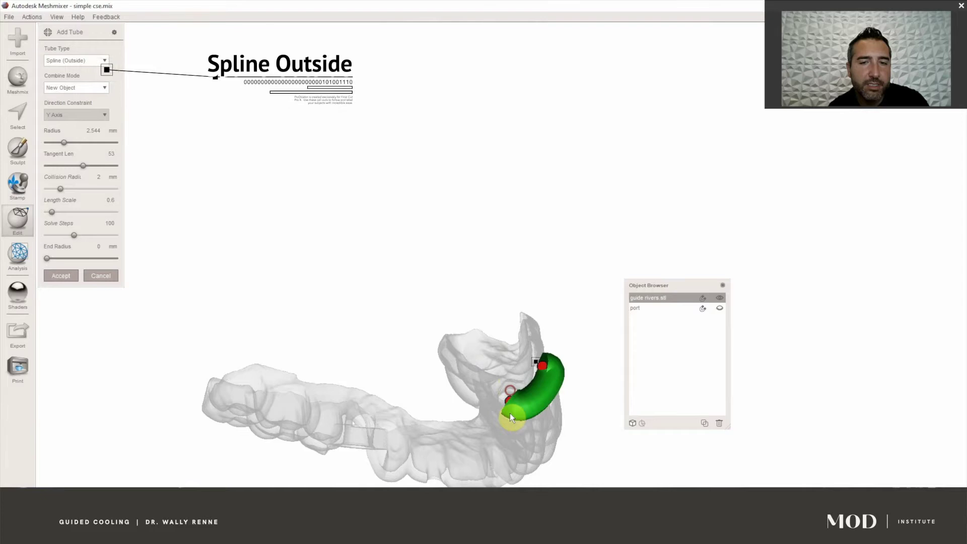
# Drag the spline tube's lower and upper endpoints down the front of the guide
pyautogui.moveTo(509, 413); pyautogui.dragTo(334, 442)
pyautogui.click(538, 369)
pyautogui.moveTo(543, 373); pyautogui.dragTo(457, 471)
pyautogui.moveTo(436, 400); pyautogui.dragTo(453, 183, button='right')
pyautogui.moveTo(398, 240); pyautogui.dragTo(422, 228)
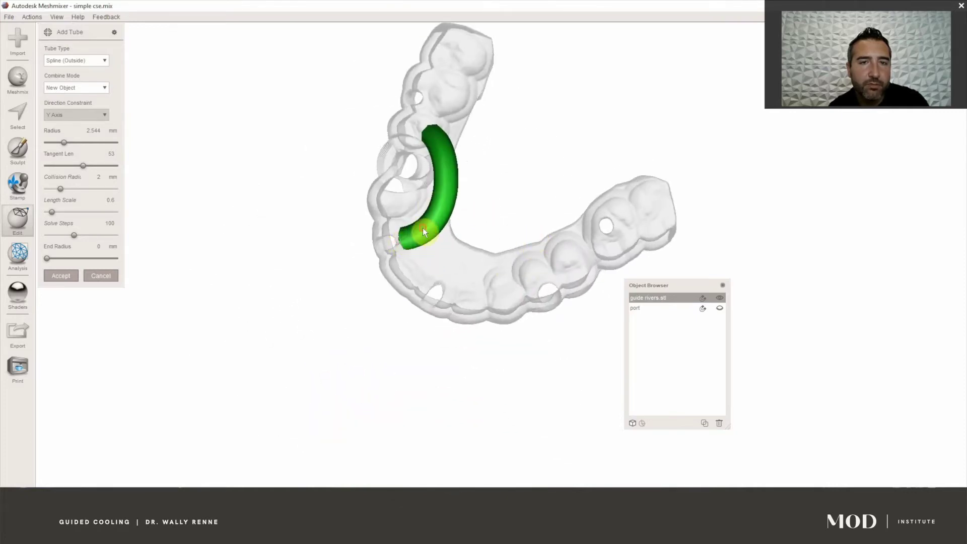
pyautogui.moveTo(452, 196); pyautogui.dragTo(379, 400, button='right')
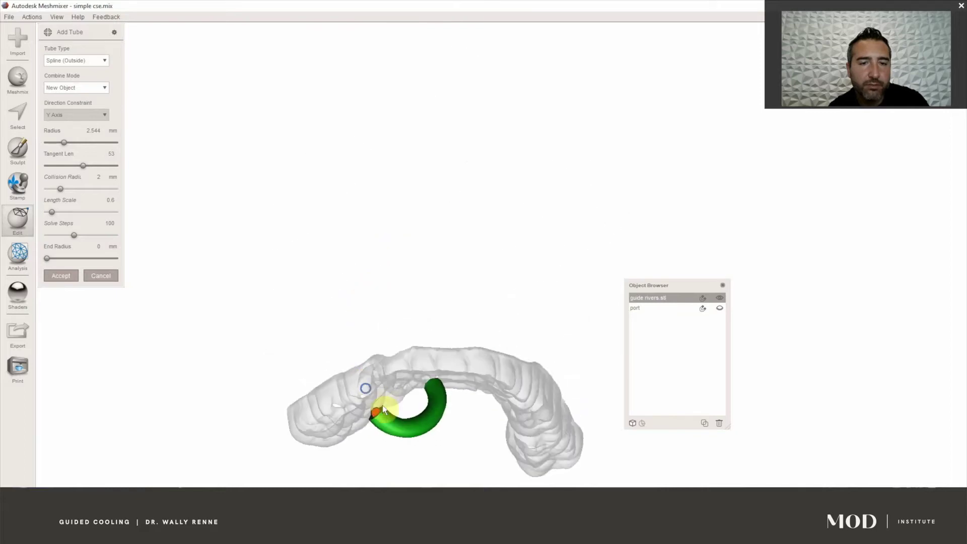
# Shorten the tube by sliding its start along the arch and nudging its left end
pyautogui.moveTo(376, 410); pyautogui.dragTo(435, 385)
pyautogui.moveTo(435, 385); pyautogui.dragTo(441, 181, button='right')
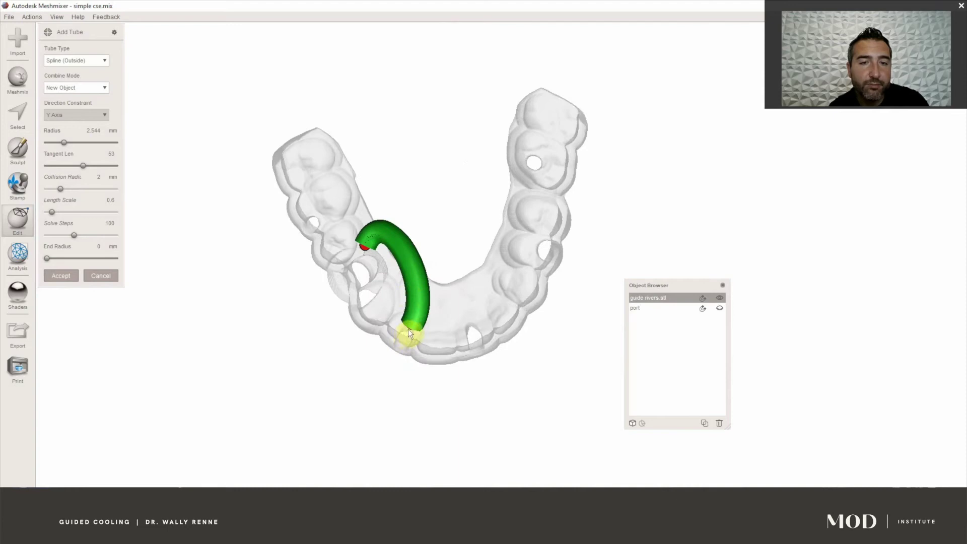
pyautogui.moveTo(417, 315); pyautogui.dragTo(458, 192, button='right')
pyautogui.moveTo(512, 174); pyautogui.dragTo(446, 186, button='right')
pyautogui.moveTo(444, 182); pyautogui.dragTo(566, 208)
pyautogui.moveTo(512, 222); pyautogui.dragTo(535, 271, button='right')
pyautogui.moveTo(549, 298); pyautogui.dragTo(539, 293)
# Pull and lift the tube's left end to bend it across the guide
pyautogui.moveTo(539, 294); pyautogui.dragTo(505, 232, button='right')
pyautogui.moveTo(510, 238); pyautogui.dragTo(482, 224)
pyautogui.moveTo(482, 223); pyautogui.dragTo(450, 432, button='right')
pyautogui.moveTo(453, 432); pyautogui.dragTo(439, 443)
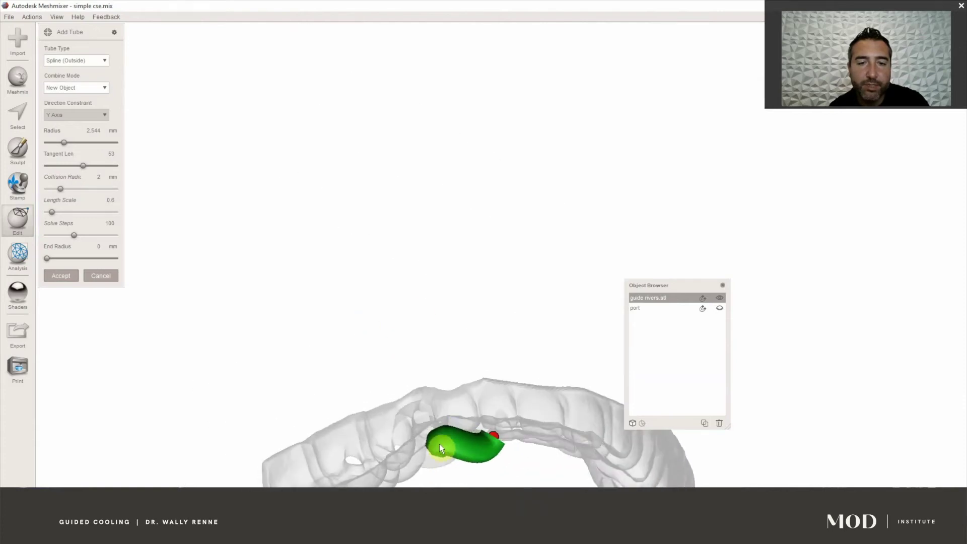
pyautogui.moveTo(564, 383); pyautogui.dragTo(527, 195, button='right')
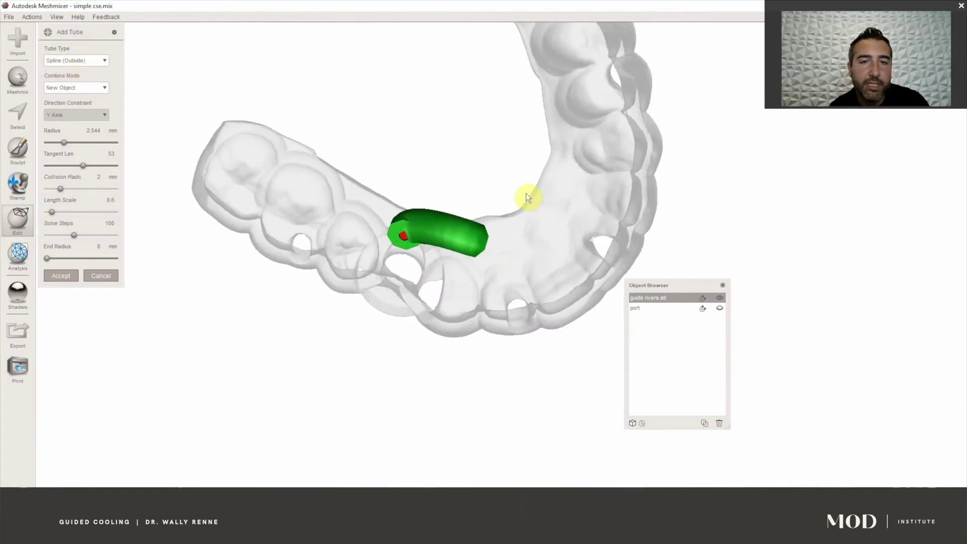
pyautogui.moveTo(411, 240); pyautogui.dragTo(417, 212)
# Reposition the tube's right end so the spline forms a broad arch bridging the guide
pyautogui.moveTo(488, 241); pyautogui.dragTo(491, 306, button='right')
pyautogui.moveTo(488, 319)
pyautogui.mouseDown()
pyautogui.moveTo(490, 288)
pyautogui.moveTo(495, 317)
pyautogui.mouseUp()
pyautogui.moveTo(506, 327); pyautogui.dragTo(475, 52, button='right')
pyautogui.moveTo(496, 296)
pyautogui.mouseDown()
pyautogui.moveTo(524, 292)
pyautogui.moveTo(499, 311)
pyautogui.mouseUp()
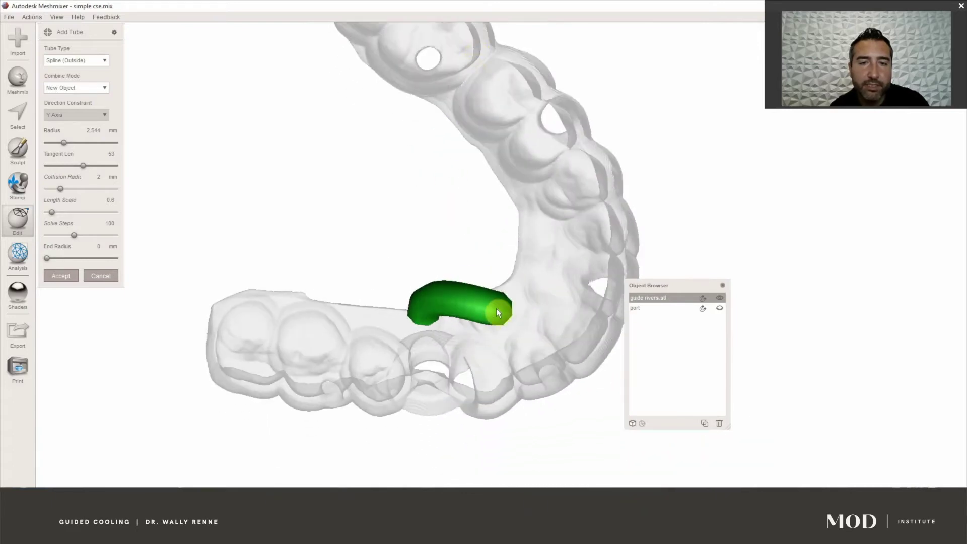
pyautogui.scroll(2, 456, 303)
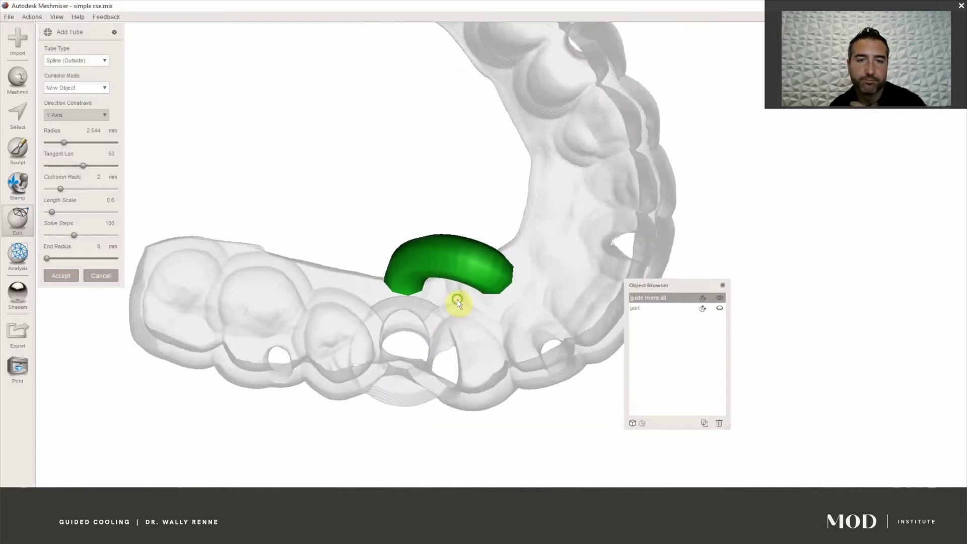
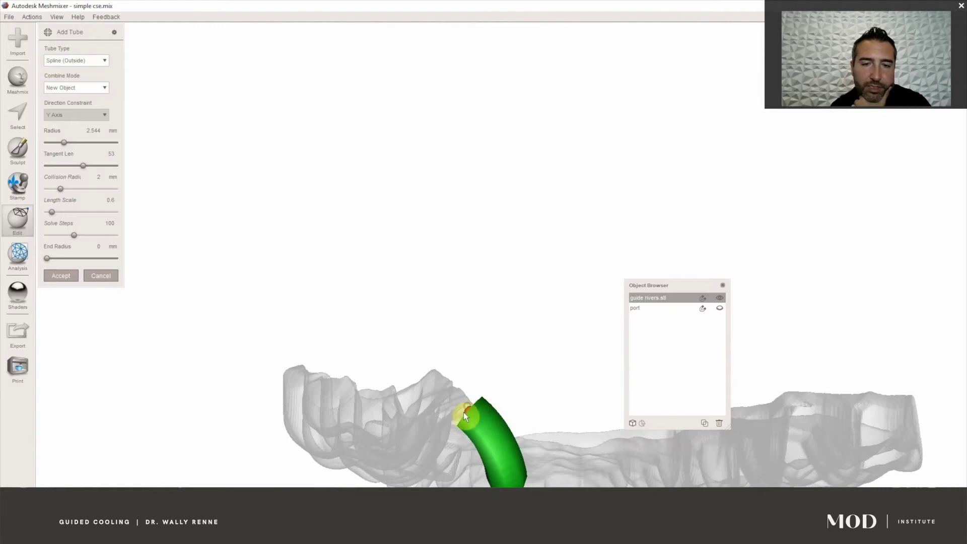
# Check the green 2.544 mm tube from the side, then raise its Tangent Len to 64
pyautogui.moveTo(466, 408); pyautogui.dragTo(541, 271, button='right')
pyautogui.moveTo(495, 246); pyautogui.dragTo(396, 162, button='right')
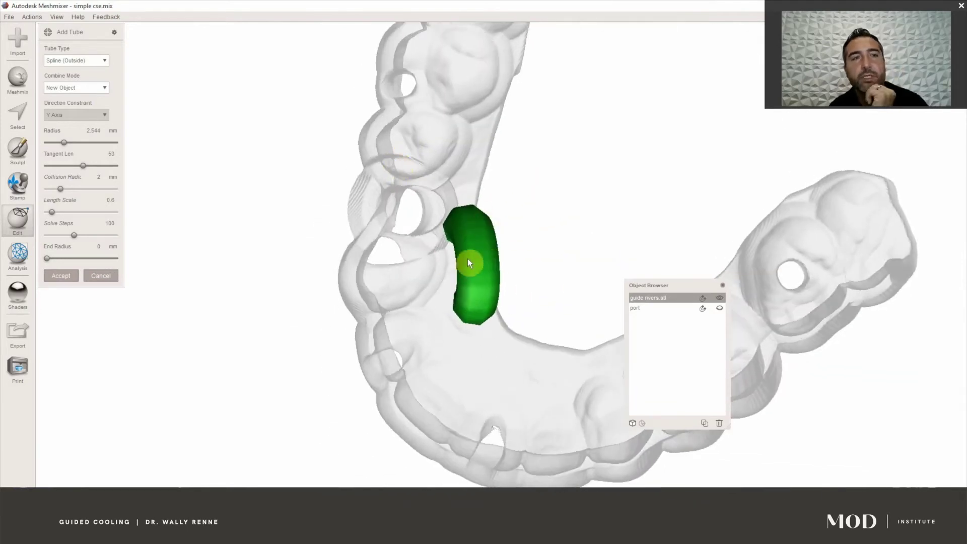
pyautogui.moveTo(485, 287); pyautogui.dragTo(555, 325, button='right')
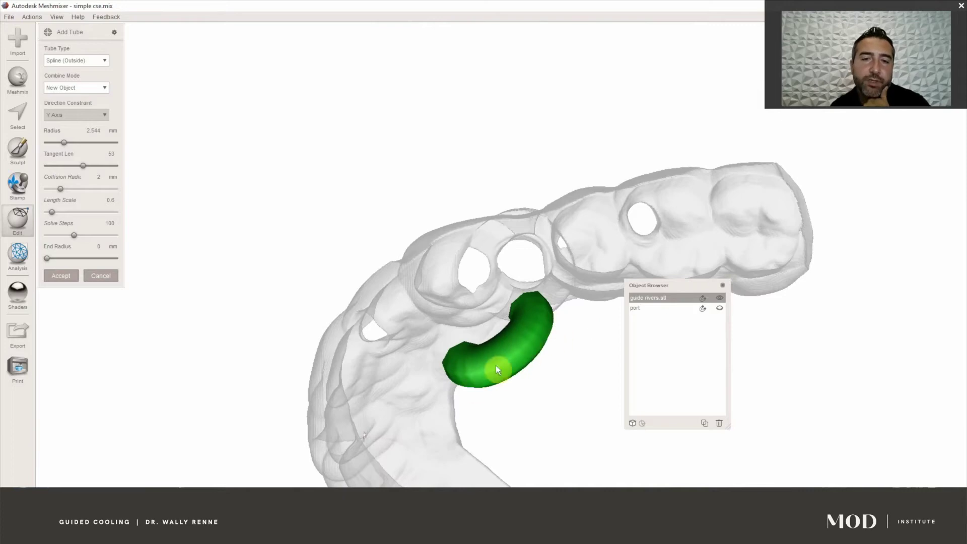
pyautogui.moveTo(82, 165)
pyautogui.mouseDown()
pyautogui.moveTo(58, 178)
pyautogui.moveTo(92, 172)
pyautogui.mouseUp()
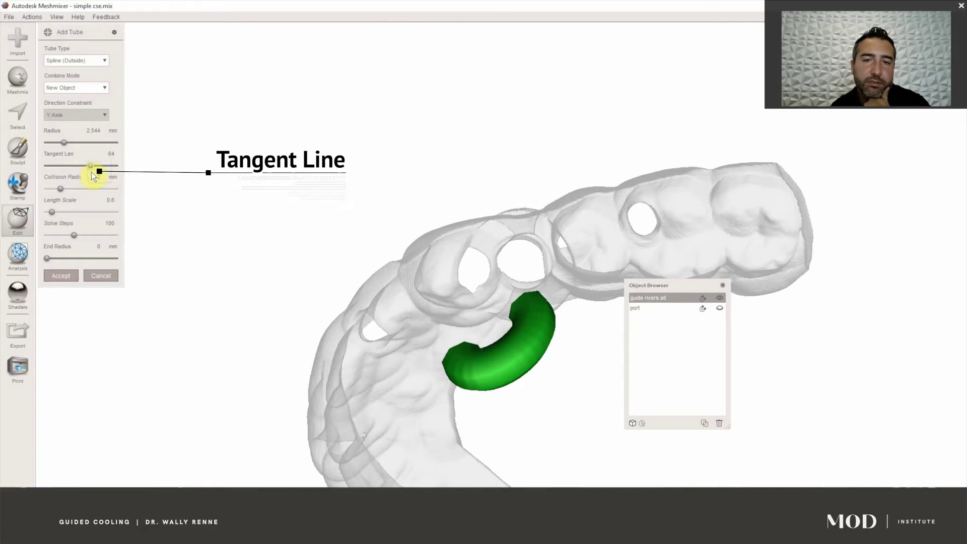
# Lower Tangent Len to 32 and inspect the gentler tube from several angles
pyautogui.moveTo(93, 173); pyautogui.dragTo(47, 180)
pyautogui.moveTo(348, 216); pyautogui.dragTo(113, 264, button='right')
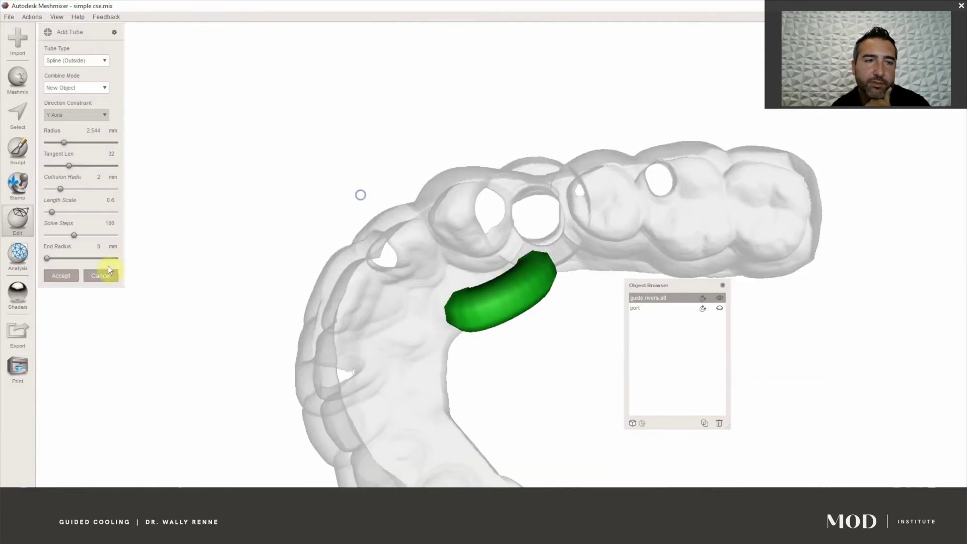
pyautogui.moveTo(246, 209)
pyautogui.mouseDown(button='right')
pyautogui.moveTo(443, 295)
pyautogui.moveTo(297, 372)
pyautogui.moveTo(269, 440)
pyautogui.moveTo(256, 206)
pyautogui.mouseUp(button='right')
pyautogui.click(257, 203)
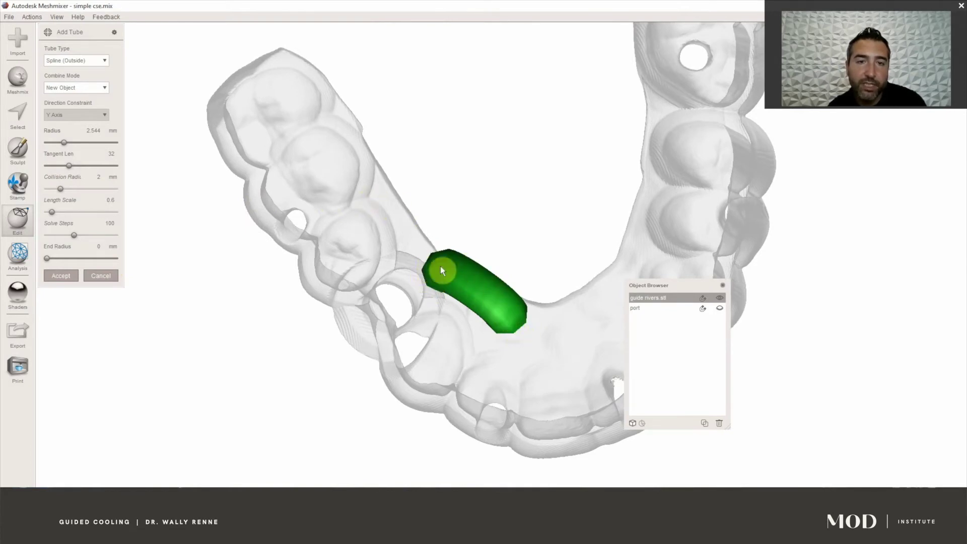
pyautogui.moveTo(422, 272); pyautogui.dragTo(440, 355, button='right')
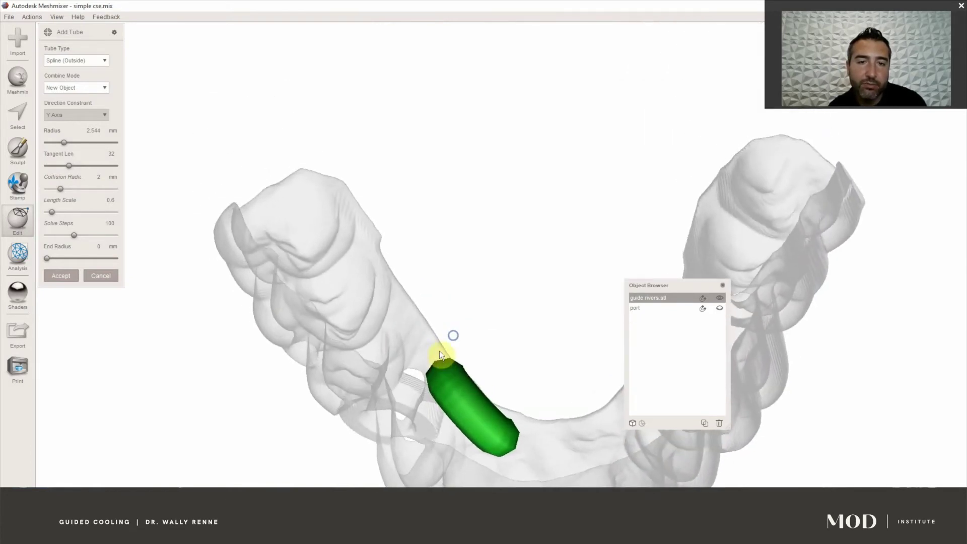
pyautogui.moveTo(411, 397); pyautogui.dragTo(450, 252, button='right')
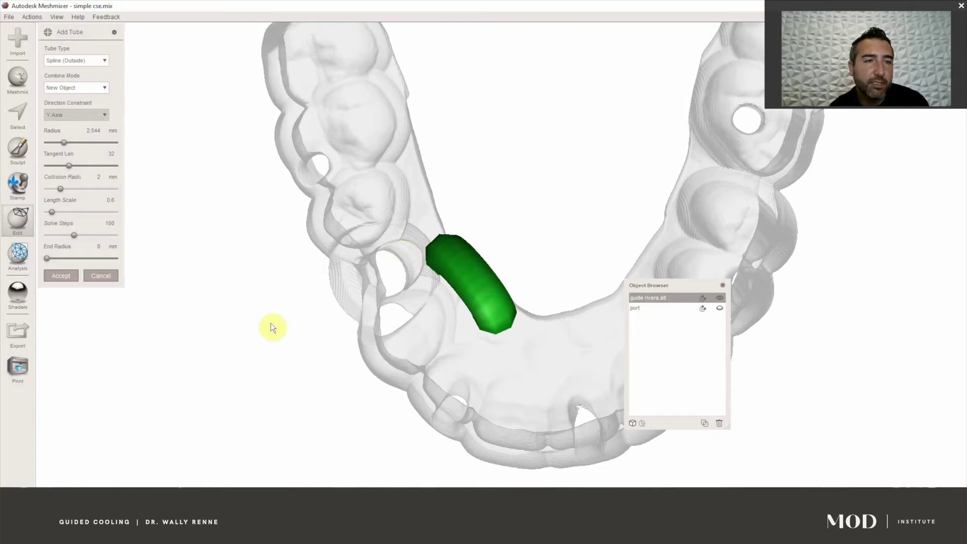
pyautogui.click(83, 91)
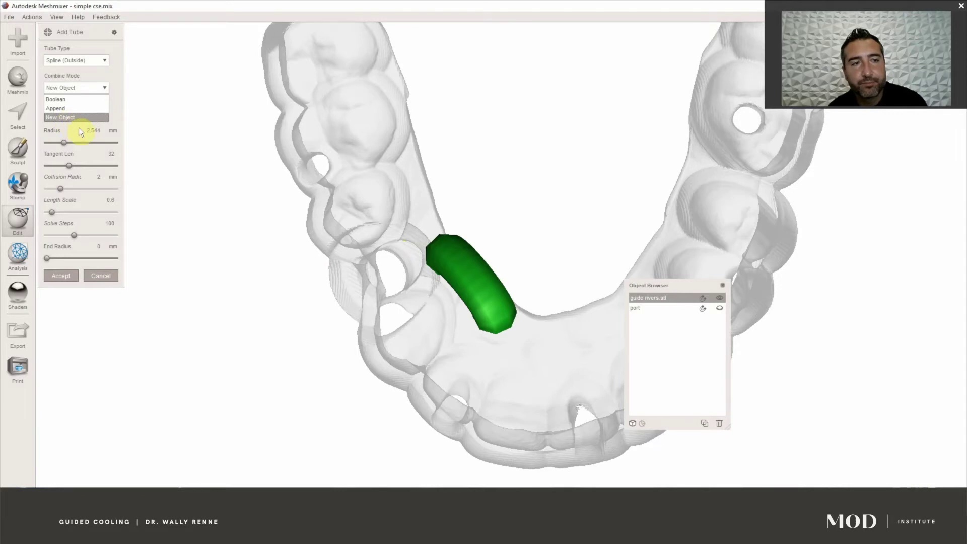
# Keep Combine Mode as New Object and clear the 2.544 mm radius value
pyautogui.click(94, 130)
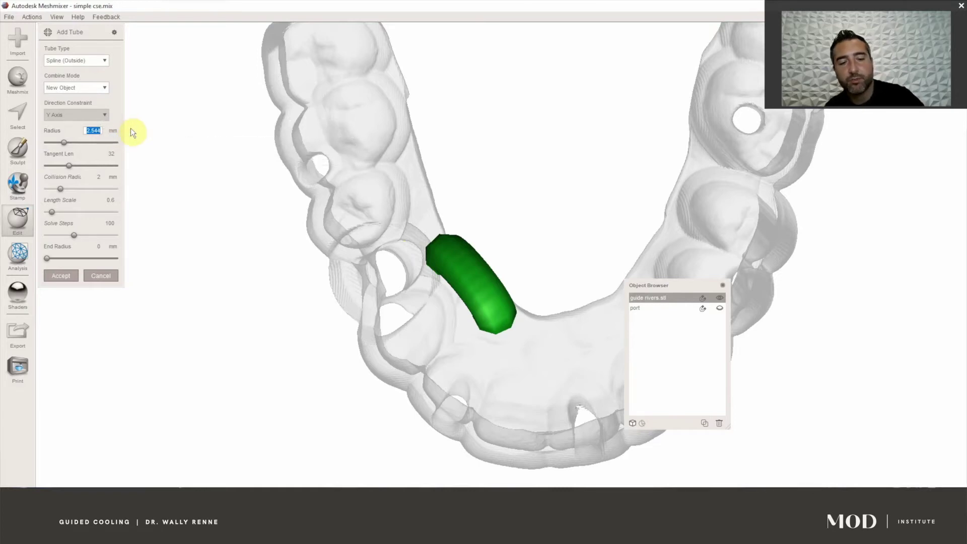
pyautogui.press('BackSpace')
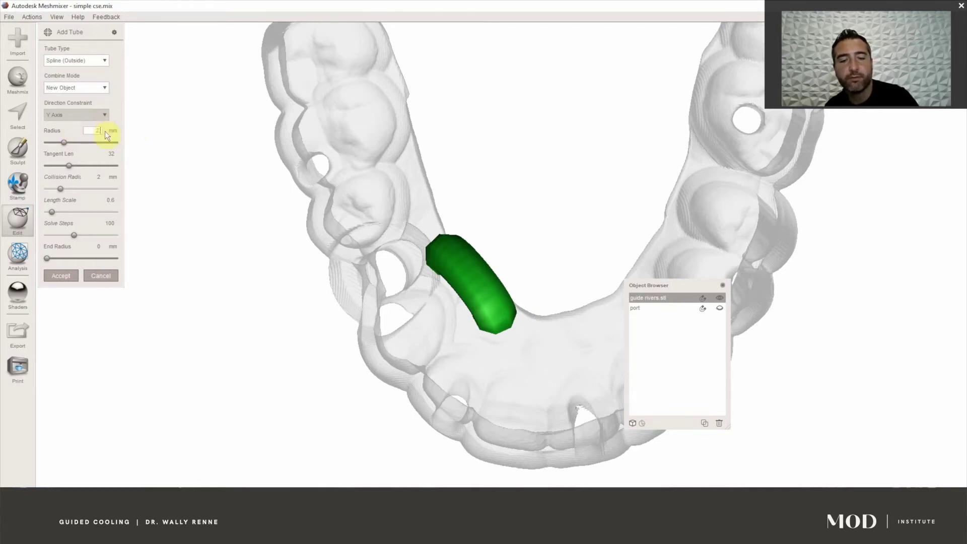
# Accept the tube as guide rivers.stl (tube) and inspect it beside the port
pyautogui.click(66, 275)
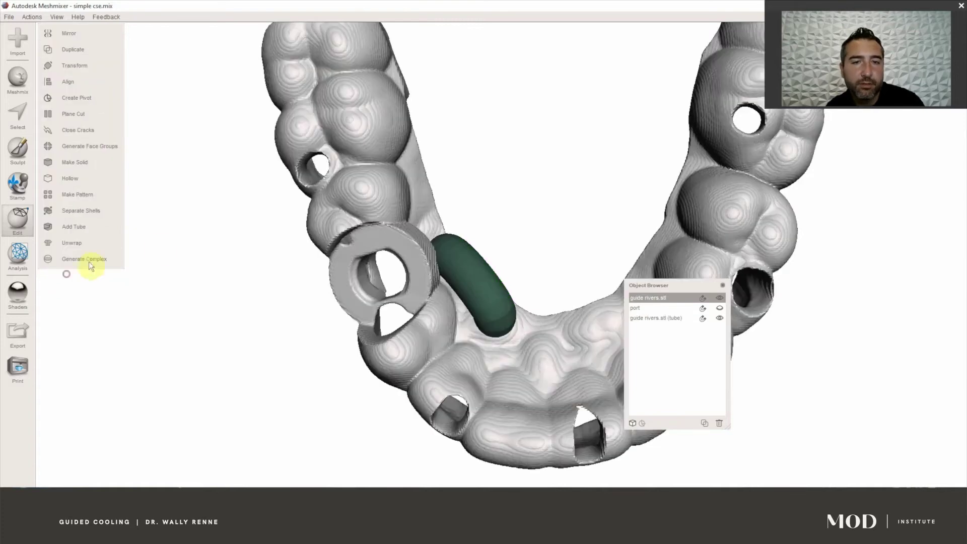
pyautogui.moveTo(378, 244); pyautogui.dragTo(458, 173, button='right')
pyautogui.moveTo(468, 276); pyautogui.dragTo(436, 233, button='right')
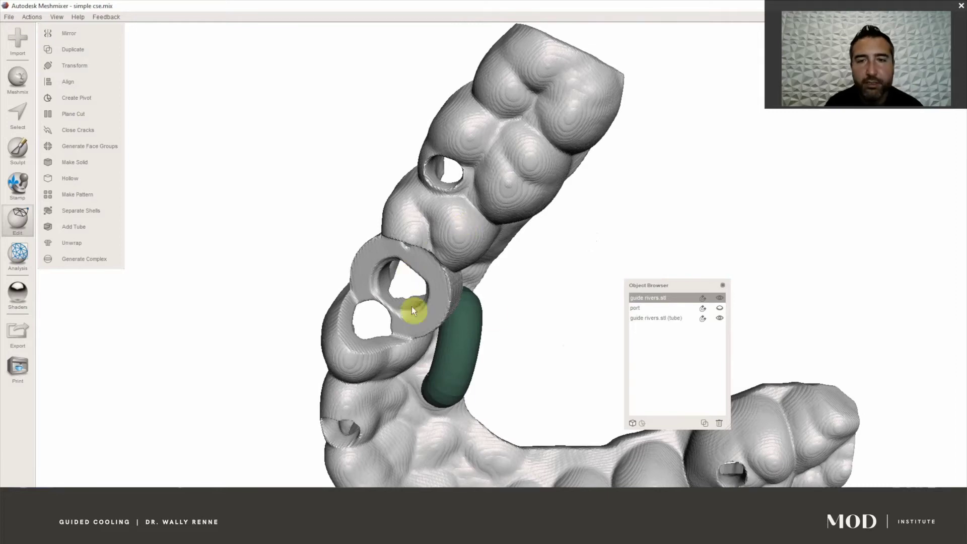
pyautogui.moveTo(412, 307); pyautogui.dragTo(482, 289, button='right')
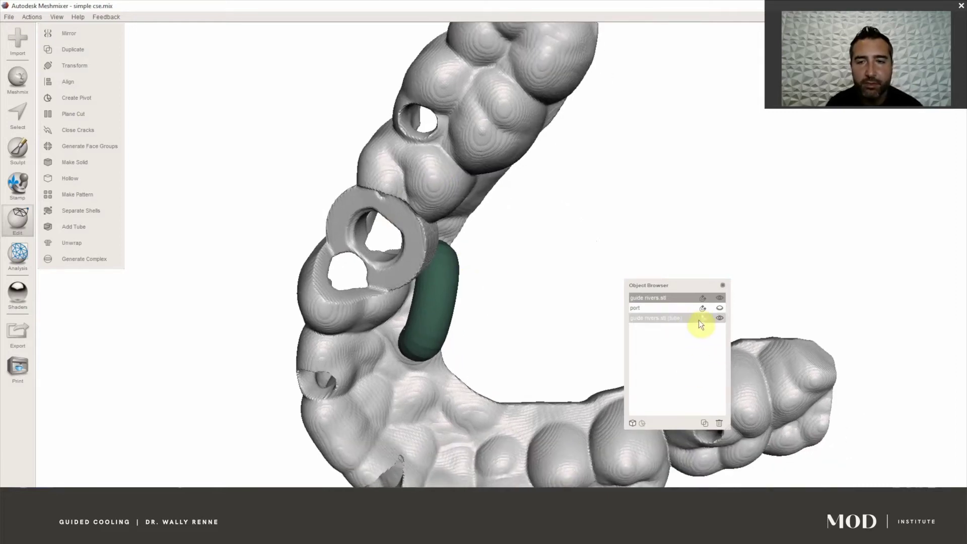
# Hide the guide to view the tube alone, then show the guide again
pyautogui.click(719, 298)
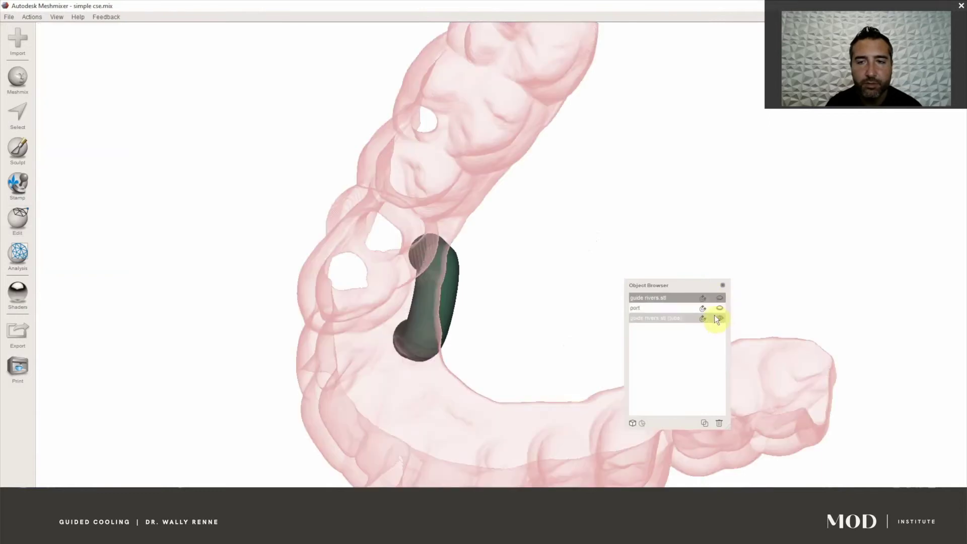
pyautogui.click(719, 318)
pyautogui.click(720, 319)
pyautogui.click(685, 319)
pyautogui.moveTo(462, 304); pyautogui.dragTo(389, 180, button='right')
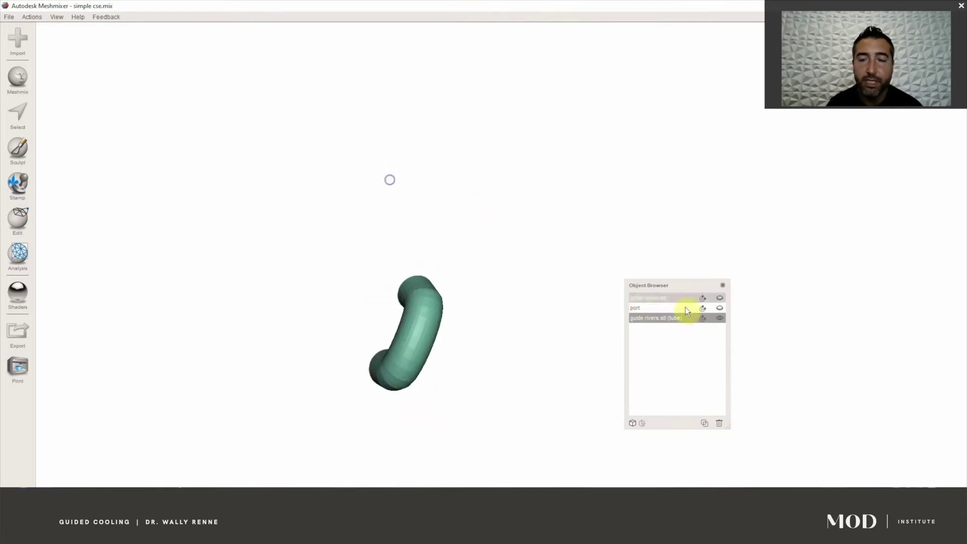
pyautogui.click(721, 298)
pyautogui.moveTo(372, 297); pyautogui.dragTo(409, 319, button='right')
pyautogui.scroll(4, 535, 436)
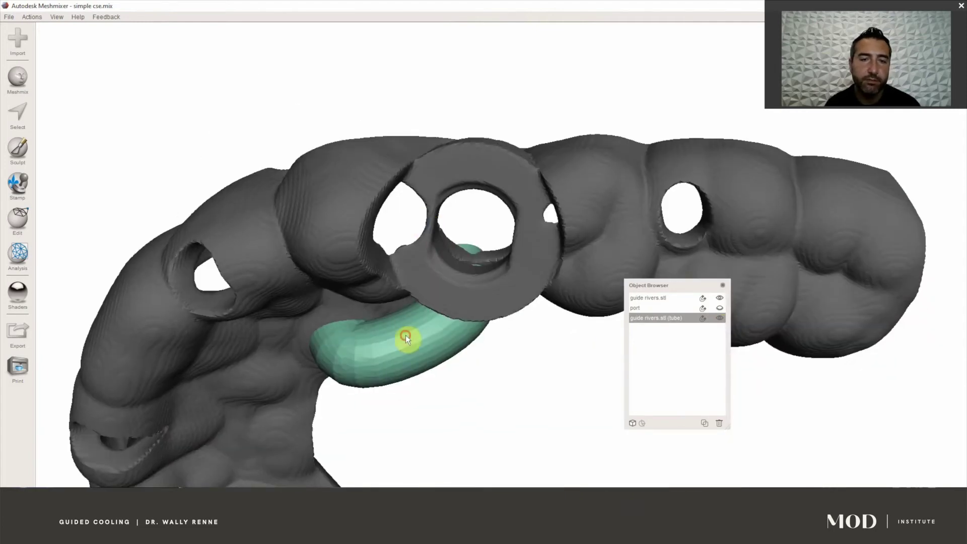
pyautogui.rightClick(394, 342)
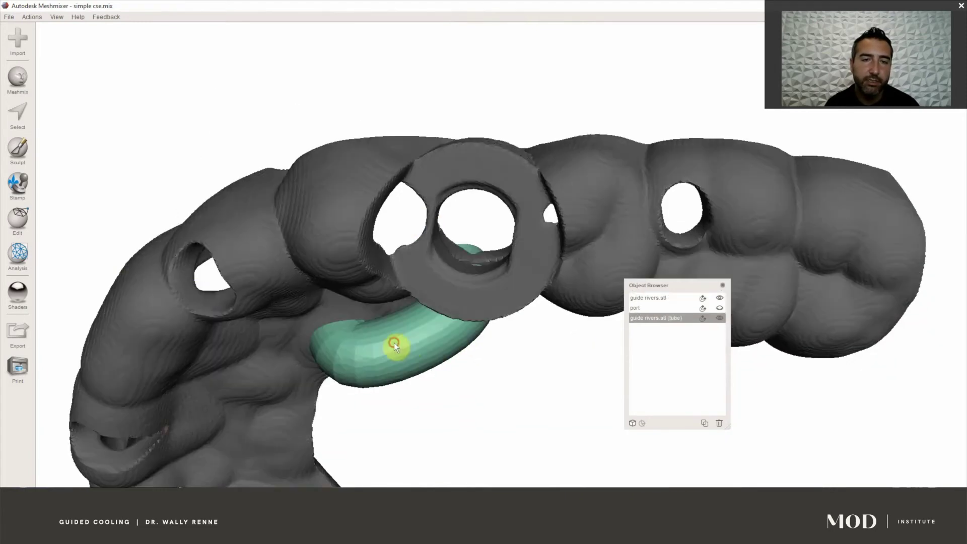
# Transform the tube, sliding it down-left and along X into place beside the guide
pyautogui.press('t')
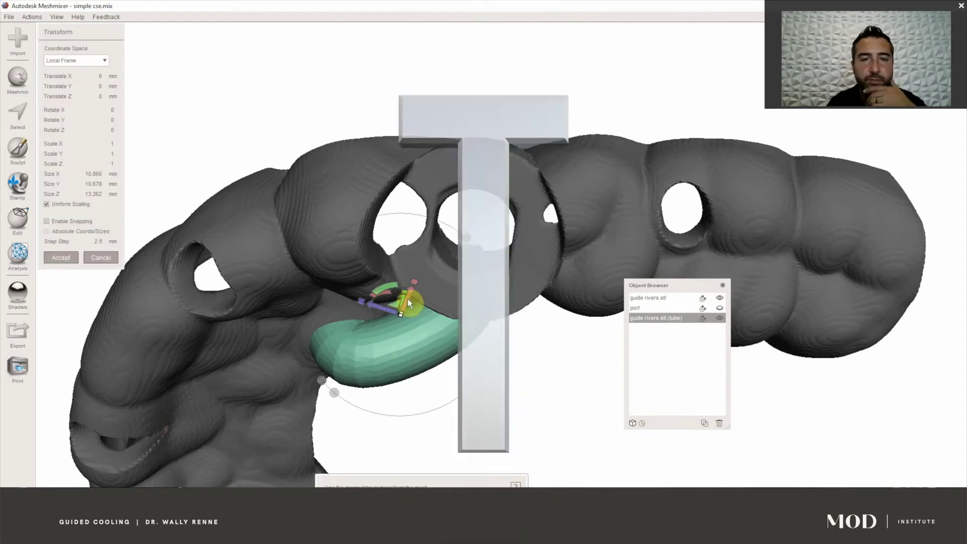
pyautogui.moveTo(410, 294); pyautogui.dragTo(380, 317)
pyautogui.moveTo(424, 268); pyautogui.dragTo(474, 440, button='right')
pyautogui.moveTo(456, 424); pyautogui.dragTo(467, 430)
pyautogui.moveTo(467, 430); pyautogui.dragTo(416, 224, button='right')
pyautogui.moveTo(414, 249); pyautogui.dragTo(416, 275)
pyautogui.moveTo(416, 275)
pyautogui.mouseDown(button='right')
pyautogui.moveTo(458, 289)
pyautogui.moveTo(466, 304)
pyautogui.moveTo(447, 318)
pyautogui.moveTo(440, 368)
pyautogui.moveTo(453, 429)
pyautogui.moveTo(436, 260)
pyautogui.moveTo(426, 274)
pyautogui.mouseUp(button='right')
pyautogui.moveTo(422, 262)
pyautogui.mouseDown()
pyautogui.moveTo(406, 286)
pyautogui.moveTo(398, 259)
pyautogui.moveTo(426, 261)
pyautogui.mouseUp()
# Tilt the tube about 2.6° on Y while fine-tuning its X position
pyautogui.moveTo(426, 261); pyautogui.dragTo(430, 204, button='right')
pyautogui.moveTo(416, 223); pyautogui.dragTo(480, 204)
pyautogui.moveTo(480, 204); pyautogui.dragTo(517, 416, button='right')
pyautogui.moveTo(477, 410)
pyautogui.mouseDown()
pyautogui.moveTo(467, 419)
pyautogui.moveTo(472, 401)
pyautogui.moveTo(447, 409)
pyautogui.moveTo(489, 402)
pyautogui.mouseUp()
pyautogui.moveTo(503, 343); pyautogui.dragTo(455, 97, button='right')
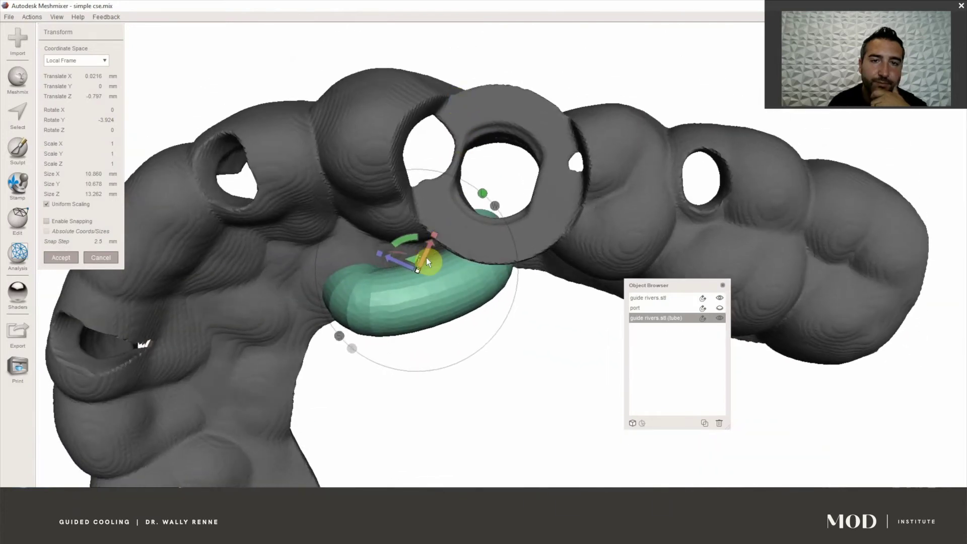
pyautogui.moveTo(425, 256); pyautogui.dragTo(407, 241)
pyautogui.moveTo(436, 214); pyautogui.dragTo(526, 397, button='right')
# Rotate the tube to -16.56° on Z, nudge it into place, and apply
pyautogui.moveTo(515, 325); pyautogui.dragTo(548, 301, button='right')
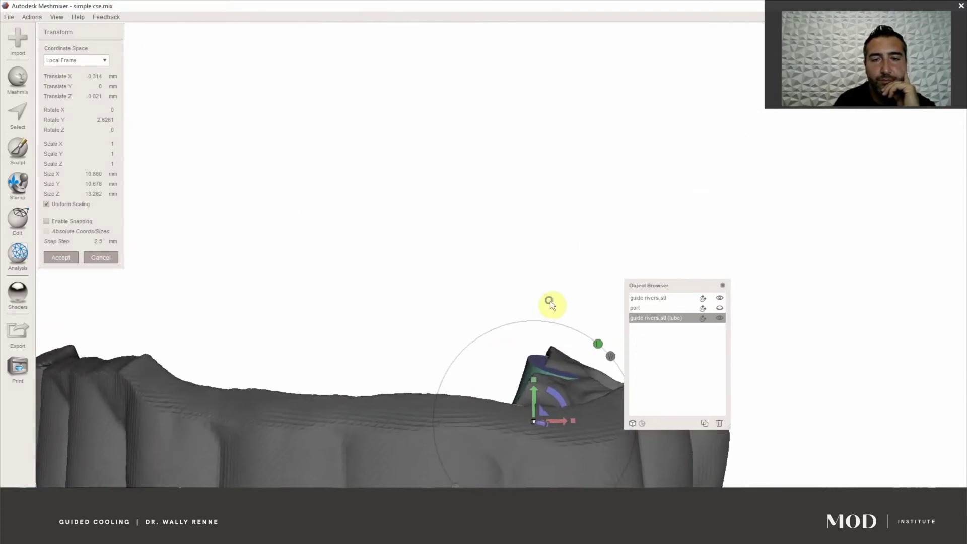
pyautogui.moveTo(558, 398); pyautogui.dragTo(557, 403)
pyautogui.moveTo(557, 403); pyautogui.dragTo(524, 463, button='right')
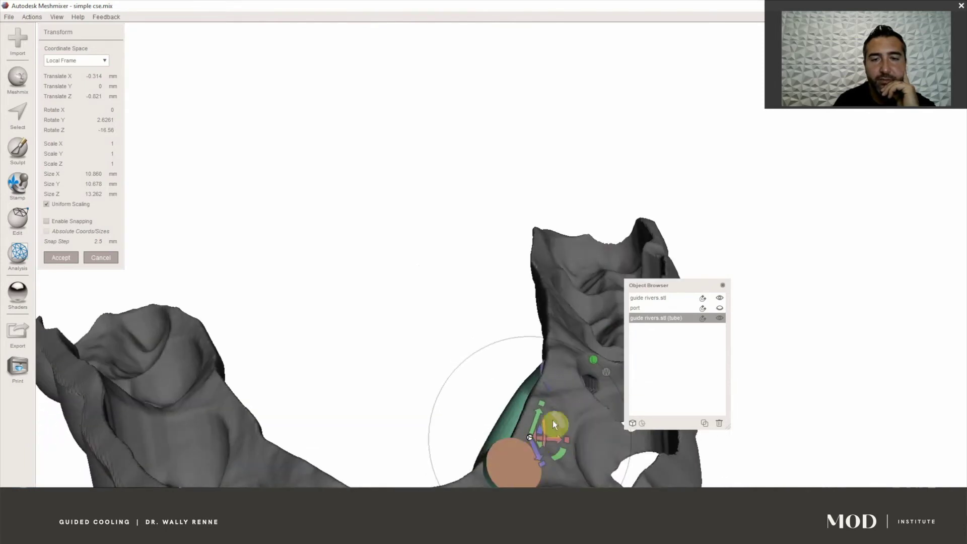
pyautogui.moveTo(566, 361); pyautogui.dragTo(506, 407, button='right')
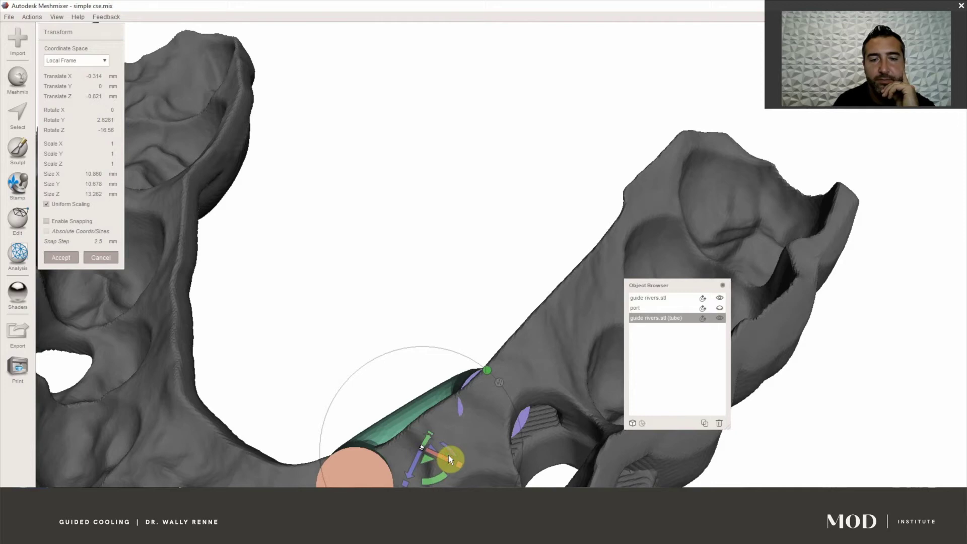
pyautogui.moveTo(446, 452); pyautogui.dragTo(449, 461)
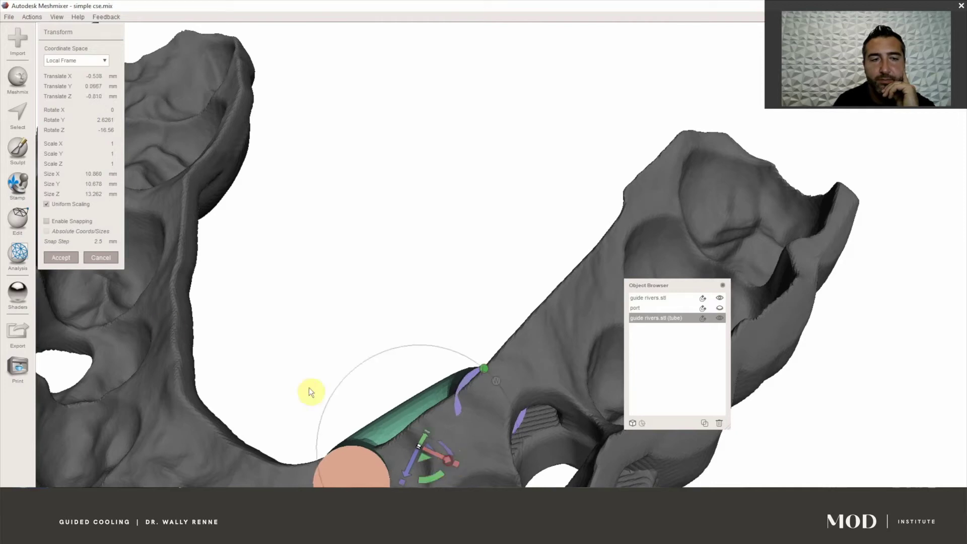
pyautogui.click(63, 261)
pyautogui.scroll(-5, 437, 382)
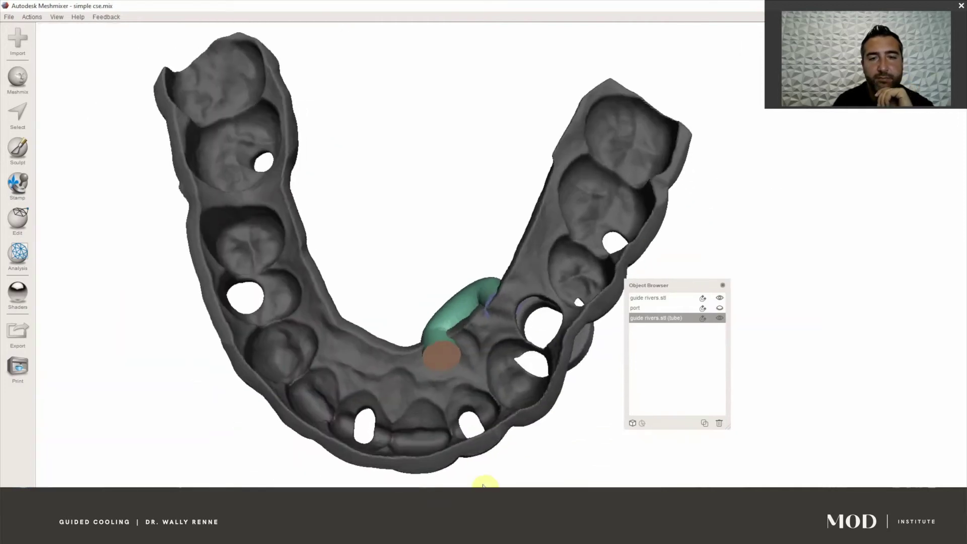
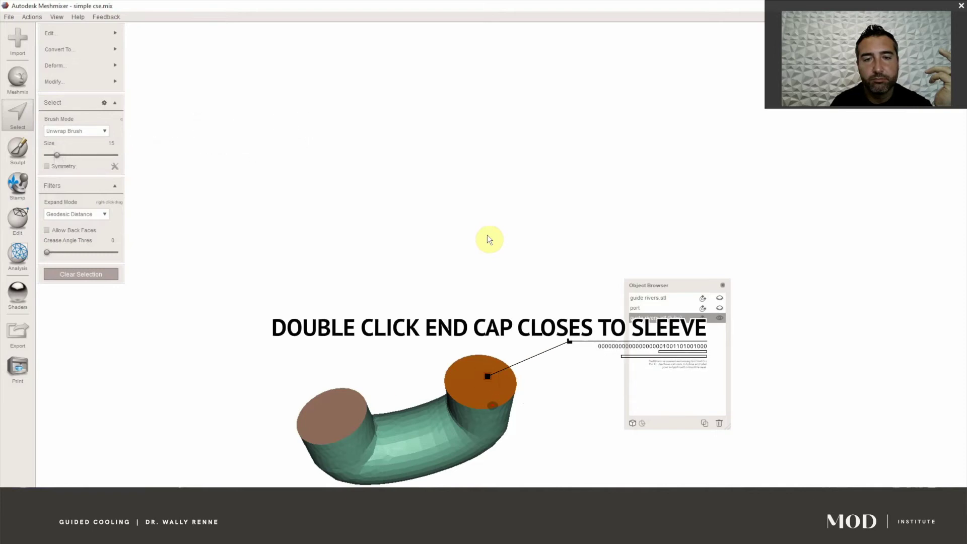
# Orbit the tube, briefly showing and re-hiding the jaw guide to check its placement
pyautogui.moveTo(487, 235); pyautogui.dragTo(478, 337, button='right')
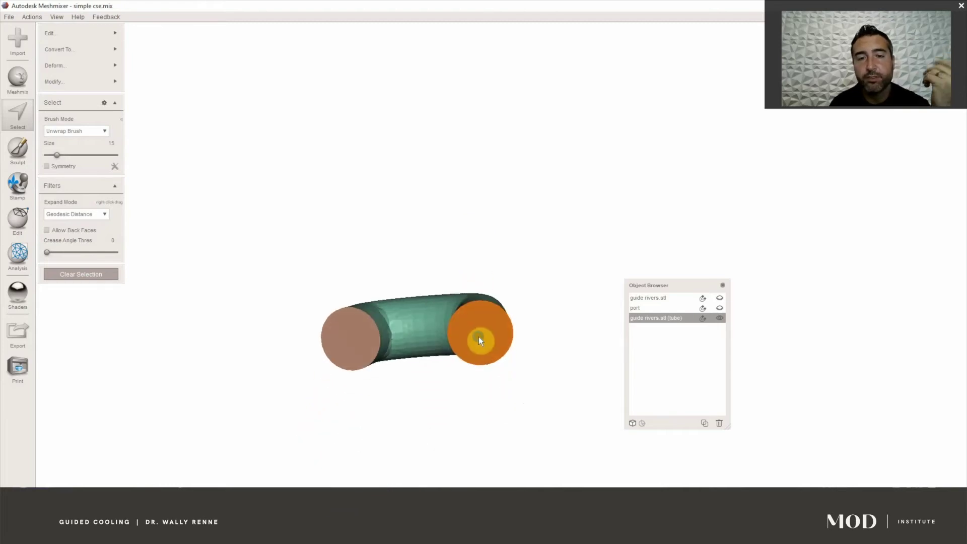
pyautogui.click(720, 298)
pyautogui.moveTo(467, 326); pyautogui.dragTo(477, 384, button='right')
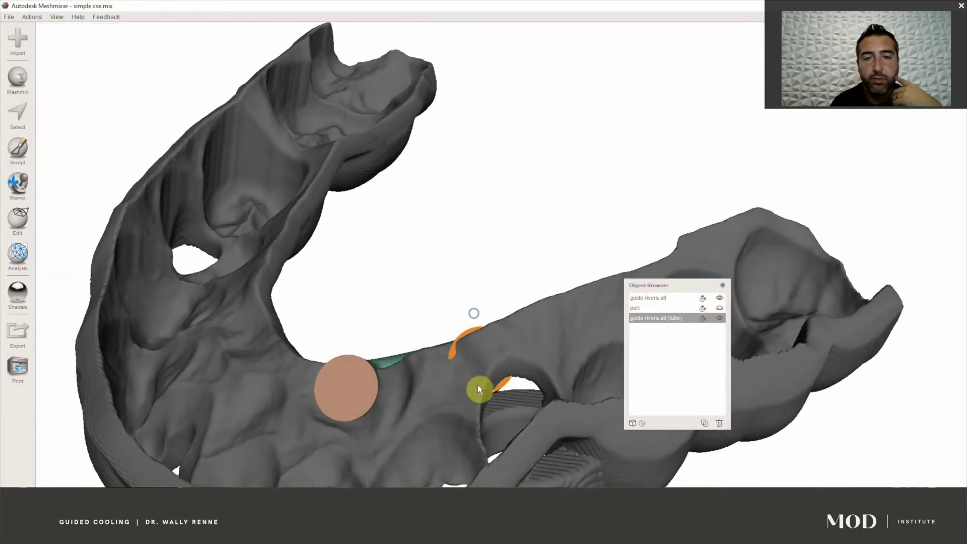
pyautogui.click(719, 298)
pyautogui.moveTo(554, 338); pyautogui.dragTo(542, 357, button='right')
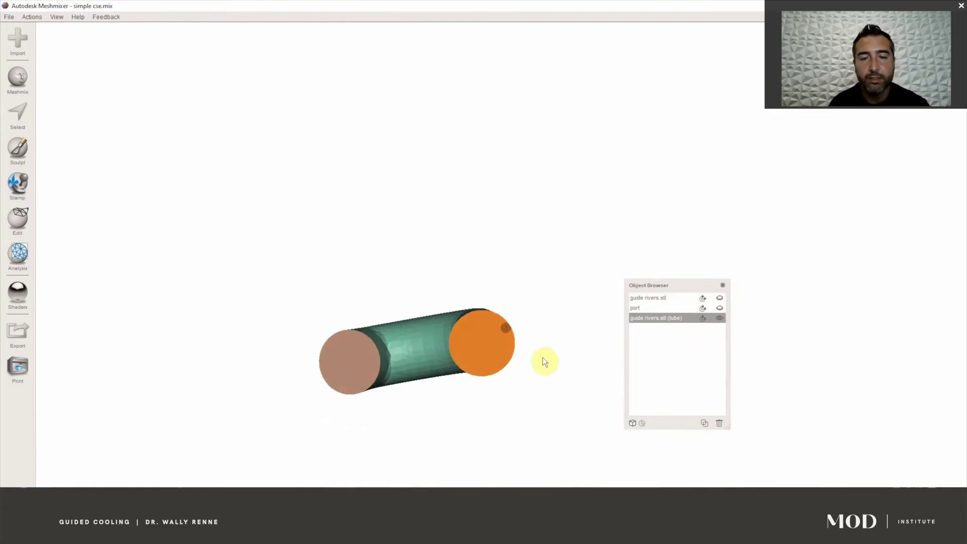
# Split the selected end cap off the tube into its own part with Separate (Y)
pyautogui.press('y')
pyautogui.moveTo(453, 342)
pyautogui.mouseDown(button='right')
pyautogui.moveTo(500, 375)
pyautogui.moveTo(488, 301)
pyautogui.moveTo(447, 345)
pyautogui.mouseUp(button='right')
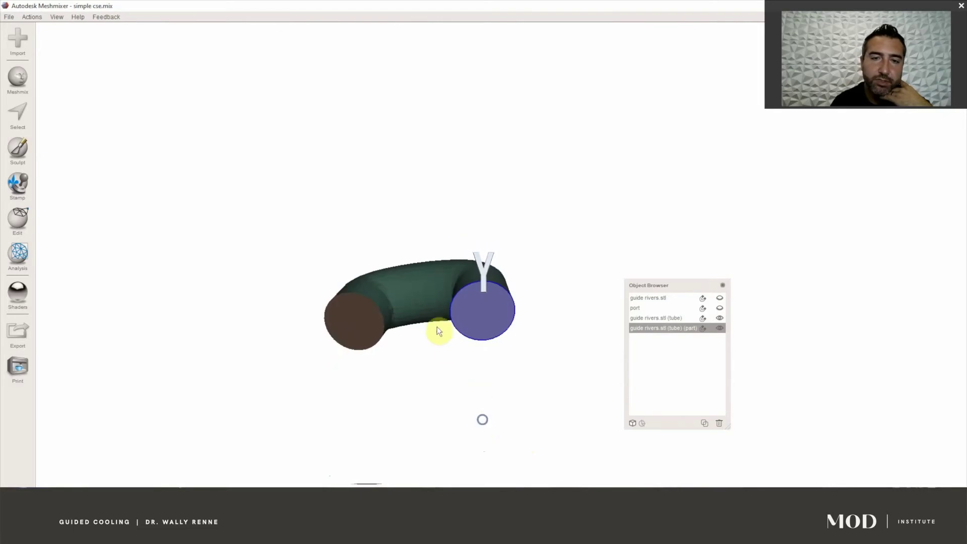
pyautogui.click(438, 302)
pyautogui.click(490, 303)
pyautogui.moveTo(492, 307)
pyautogui.mouseDown(button='right')
pyautogui.moveTo(464, 308)
pyautogui.moveTo(482, 320)
pyautogui.mouseUp(button='right')
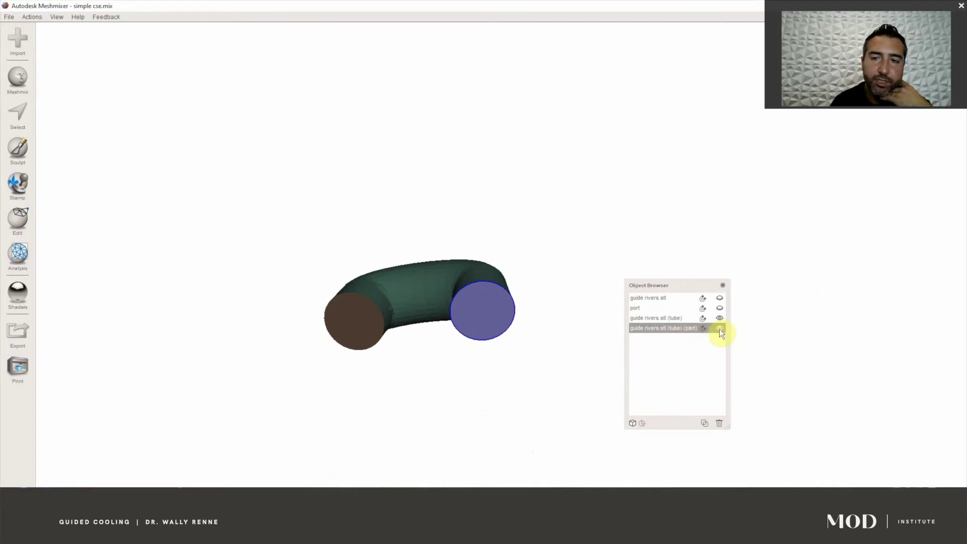
# Hide the separated cap part and orbit to look into the open tube end
pyautogui.click(719, 328)
pyautogui.moveTo(504, 317); pyautogui.dragTo(508, 254, button='right')
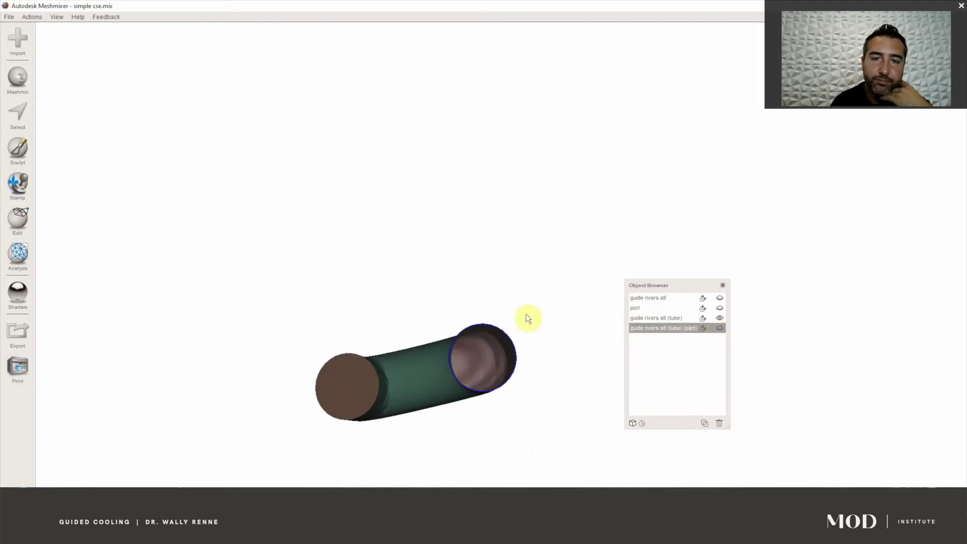
pyautogui.scroll(3, 498, 371)
pyautogui.moveTo(481, 413); pyautogui.dragTo(486, 276, button='right')
pyautogui.click(385, 253)
pyautogui.scroll(3, 485, 272)
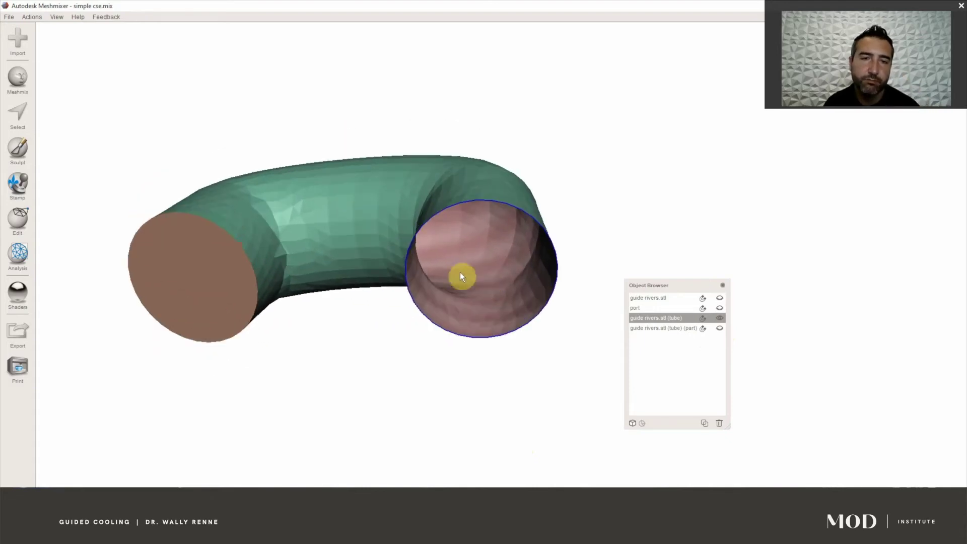
pyautogui.moveTo(492, 224); pyautogui.dragTo(460, 271, button='right')
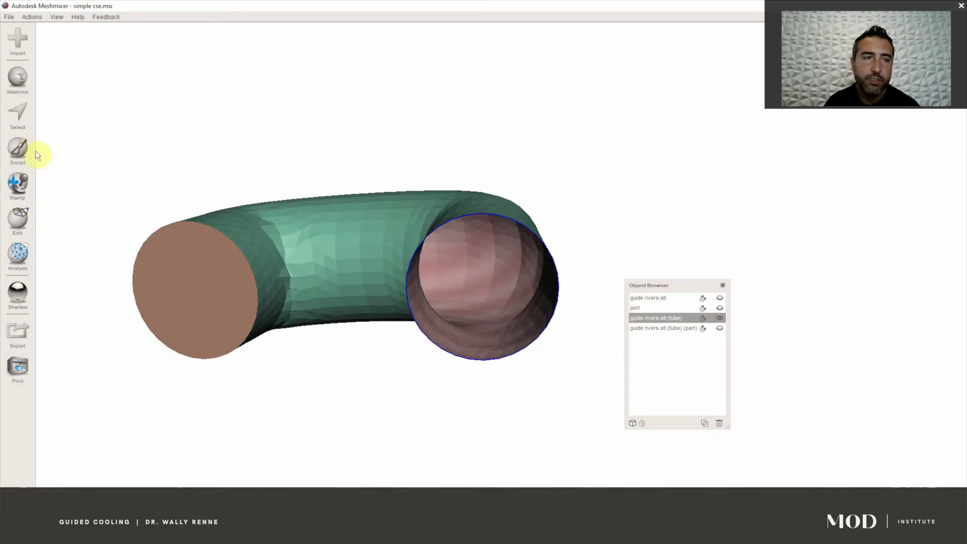
# Select every face of the tube, including its remaining closed end cap
pyautogui.click(18, 121)
pyautogui.click(174, 288)
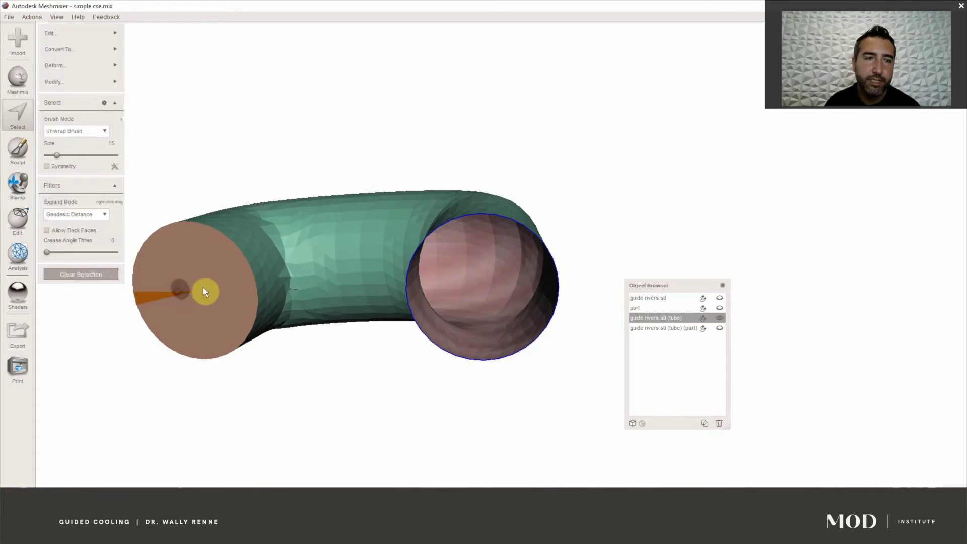
pyautogui.doubleClick(325, 263)
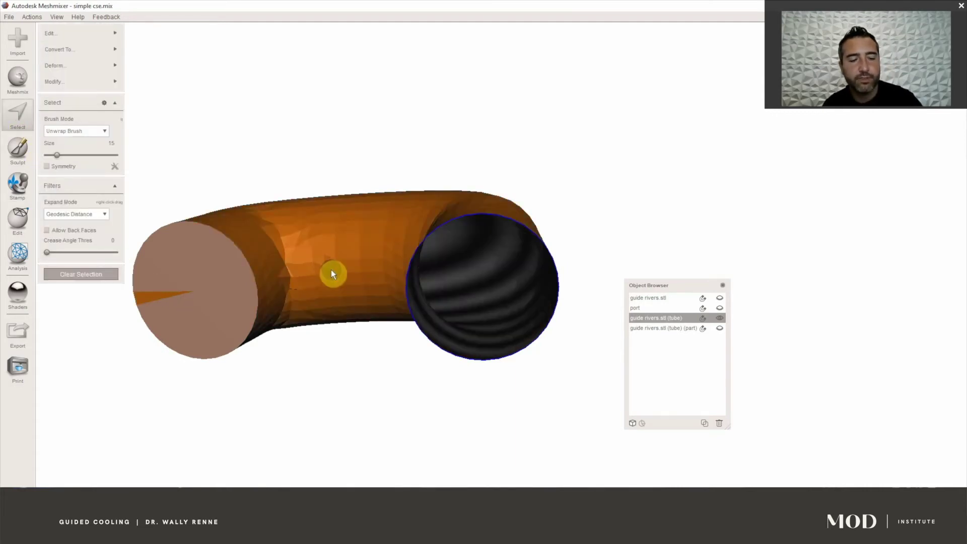
pyautogui.hotkey('ctrl', 'a')
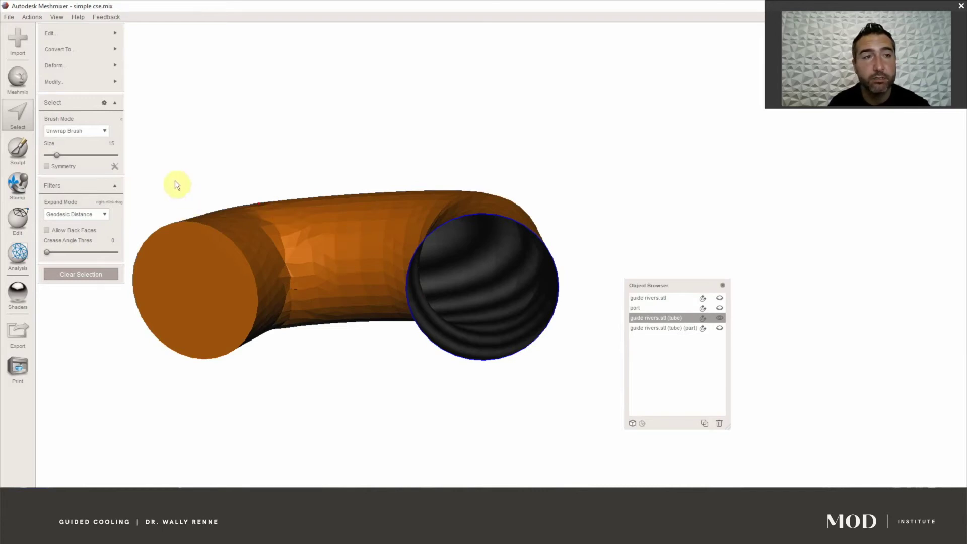
# Extrude the tube along Normal with offset -1.059 mm and accept, forming a thick wall
pyautogui.moveTo(53, 31)
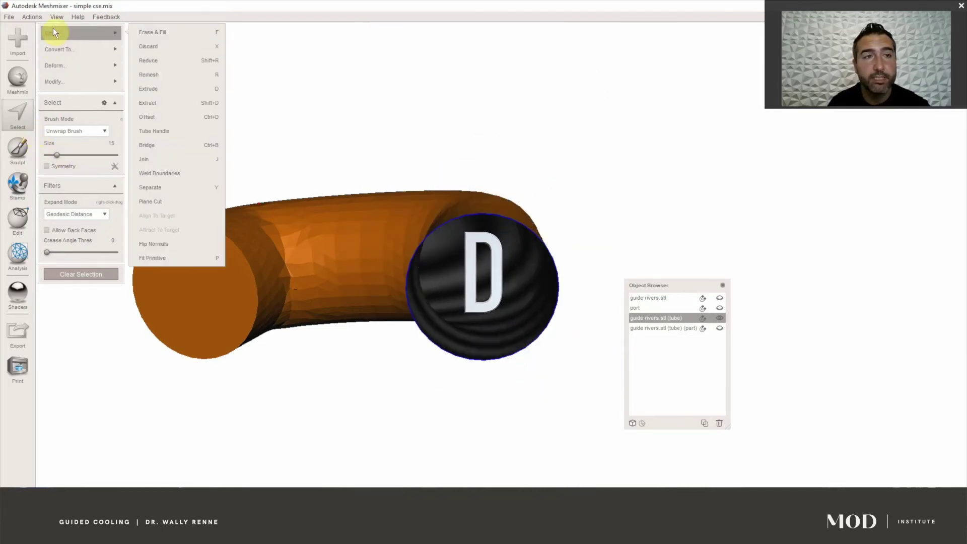
pyautogui.click(166, 84)
pyautogui.moveTo(350, 155); pyautogui.dragTo(358, 178, button='right')
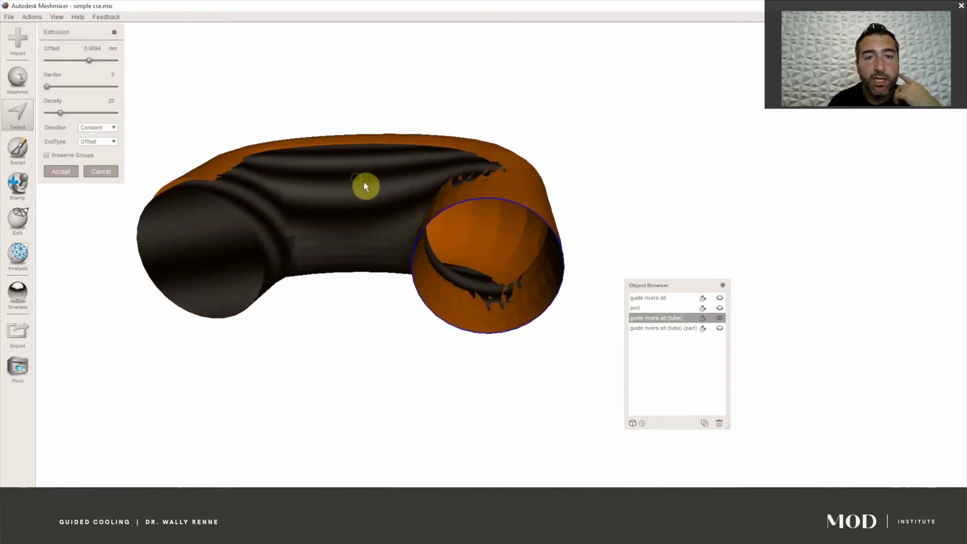
pyautogui.click(95, 127)
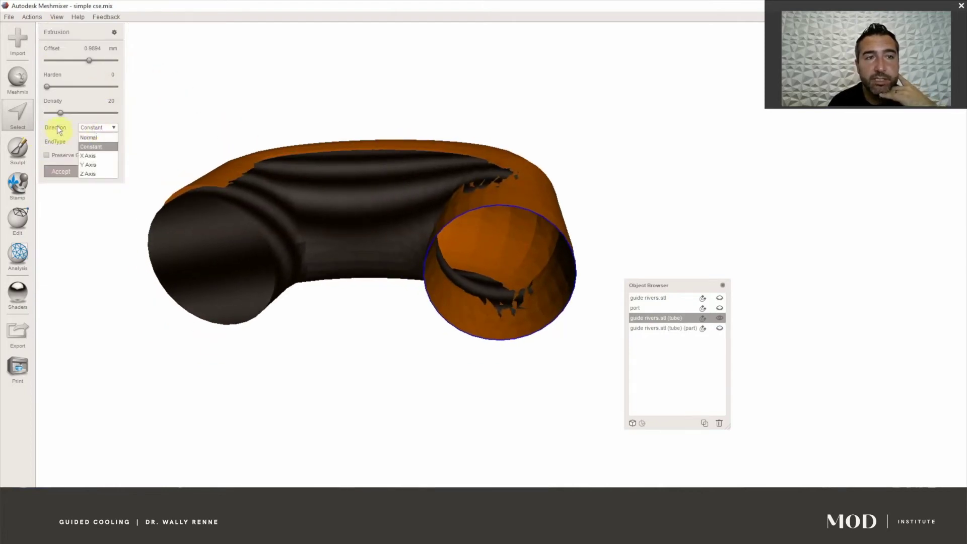
pyautogui.click(92, 138)
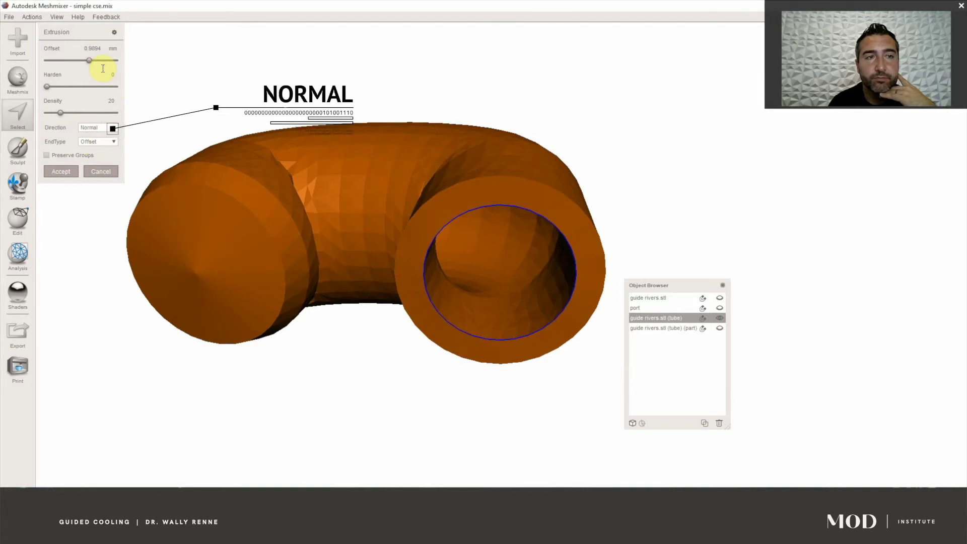
pyautogui.moveTo(88, 61); pyautogui.dragTo(74, 62)
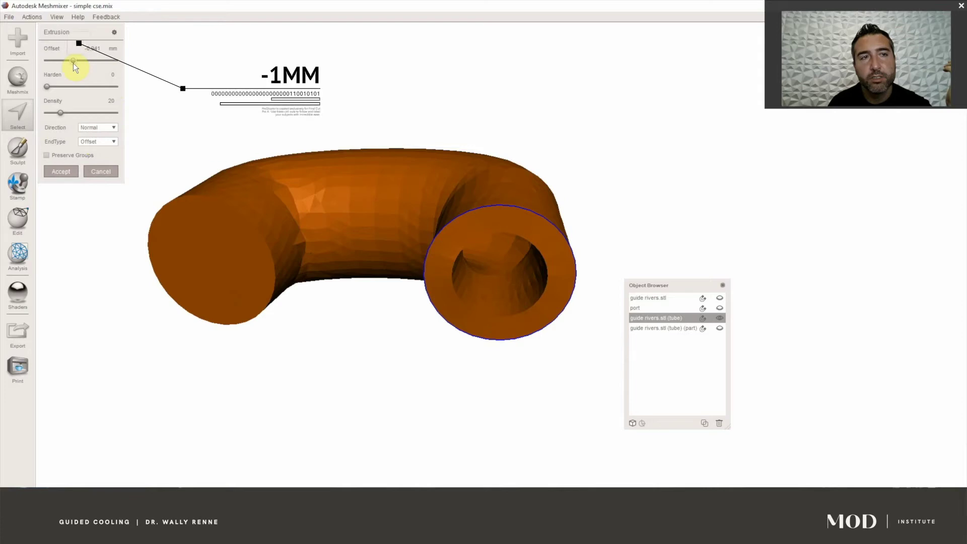
pyautogui.moveTo(73, 62); pyautogui.dragTo(72, 62)
pyautogui.moveTo(561, 279); pyautogui.dragTo(555, 229, button='right')
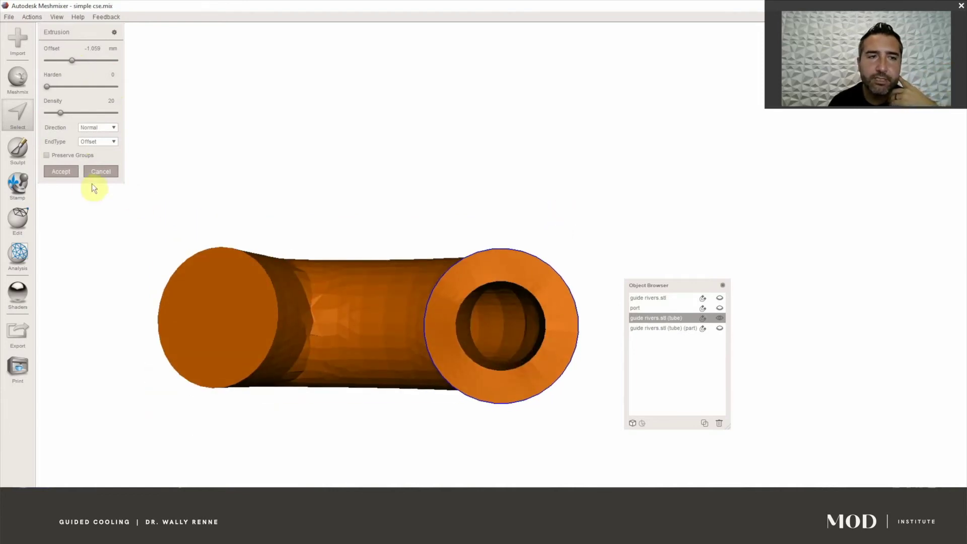
pyautogui.click(68, 170)
pyautogui.moveTo(402, 274); pyautogui.dragTo(459, 399, button='right')
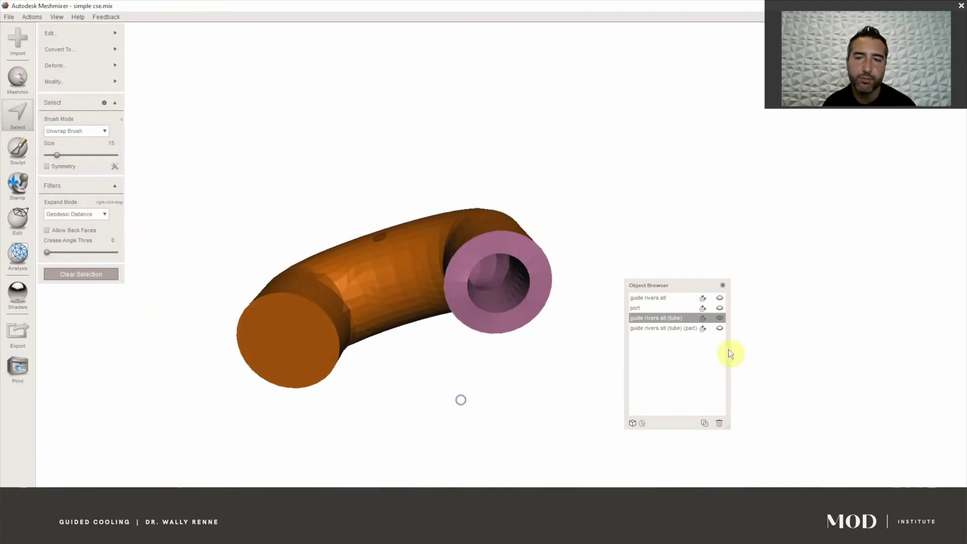
# Show guide rivers.stl to inspect the sleeve, then hide it and the tube, leaving only the cap part
pyautogui.click(721, 326)
pyautogui.click(719, 299)
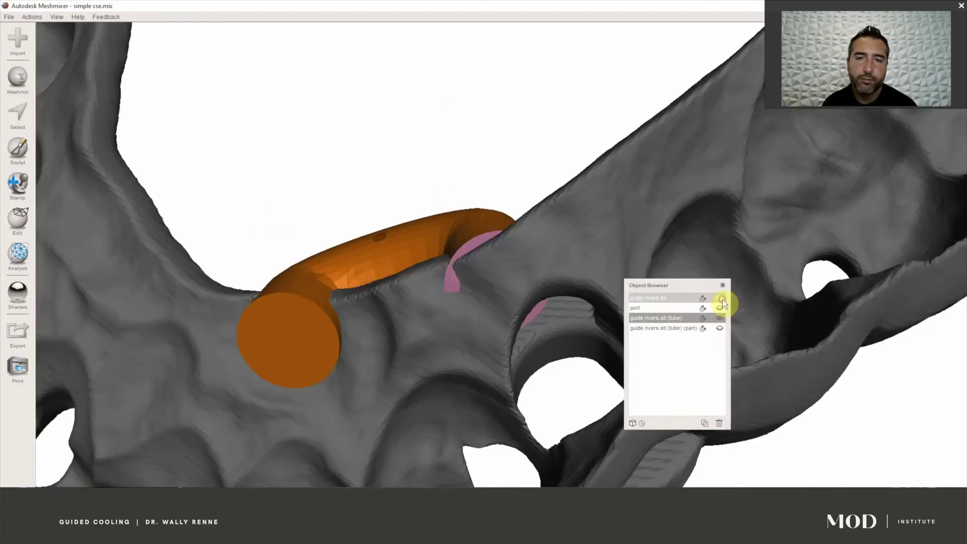
pyautogui.moveTo(474, 266)
pyautogui.mouseDown(button='right')
pyautogui.moveTo(523, 379)
pyautogui.moveTo(502, 248)
pyautogui.moveTo(456, 135)
pyautogui.moveTo(436, 6)
pyautogui.moveTo(462, 292)
pyautogui.moveTo(479, 274)
pyautogui.mouseUp(button='right')
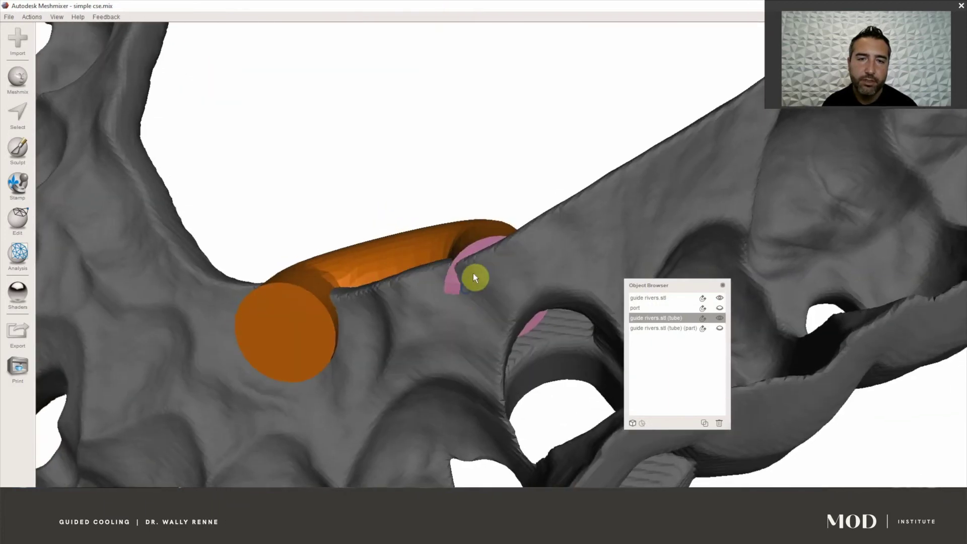
pyautogui.moveTo(505, 298)
pyautogui.mouseDown(button='right')
pyautogui.moveTo(520, 329)
pyautogui.moveTo(508, 262)
pyautogui.moveTo(523, 307)
pyautogui.moveTo(464, 263)
pyautogui.moveTo(373, 114)
pyautogui.moveTo(307, 63)
pyautogui.moveTo(257, 92)
pyautogui.moveTo(422, 243)
pyautogui.moveTo(462, 310)
pyautogui.moveTo(491, 291)
pyautogui.mouseUp(button='right')
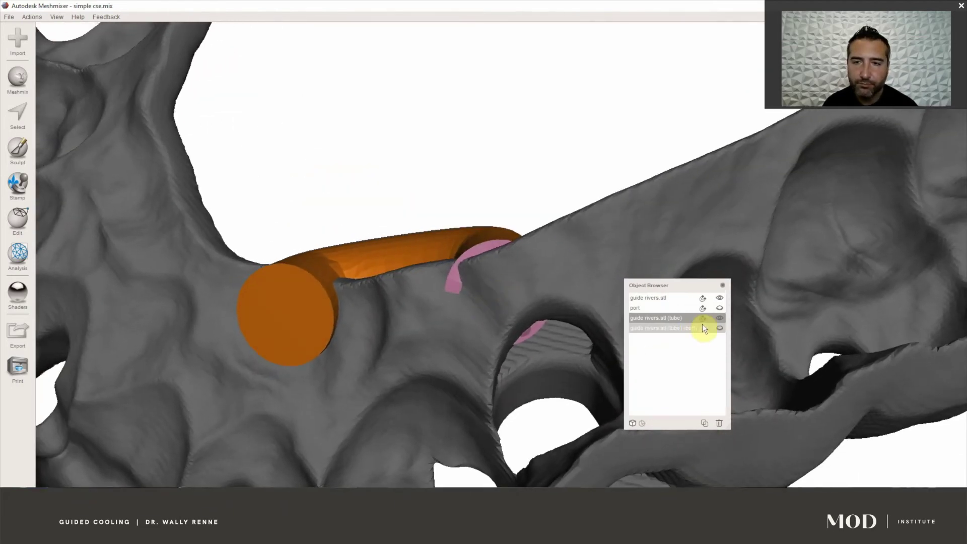
pyautogui.click(720, 298)
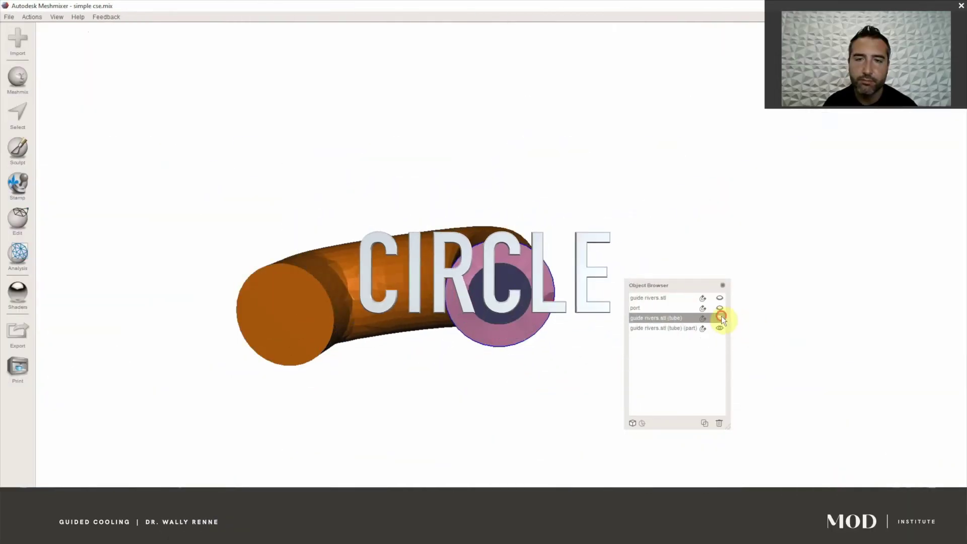
pyautogui.click(656, 329)
pyautogui.click(675, 330)
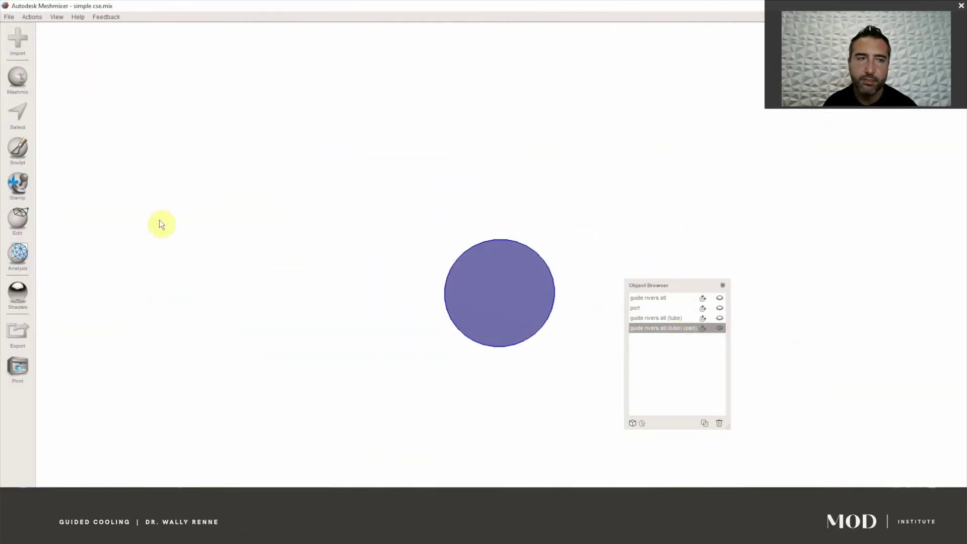
# Select all faces of the cap disc and extrude it 1.4105 mm into a cylinder
pyautogui.hotkey('ctrl', 'a')
pyautogui.moveTo(514, 194); pyautogui.dragTo(563, 437, button='right')
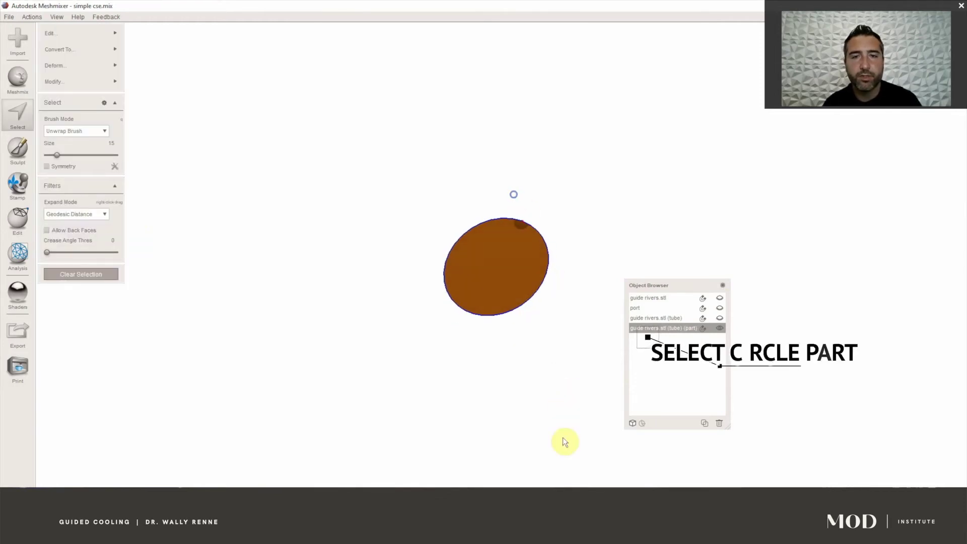
pyautogui.hotkey('ctrl', 'a')
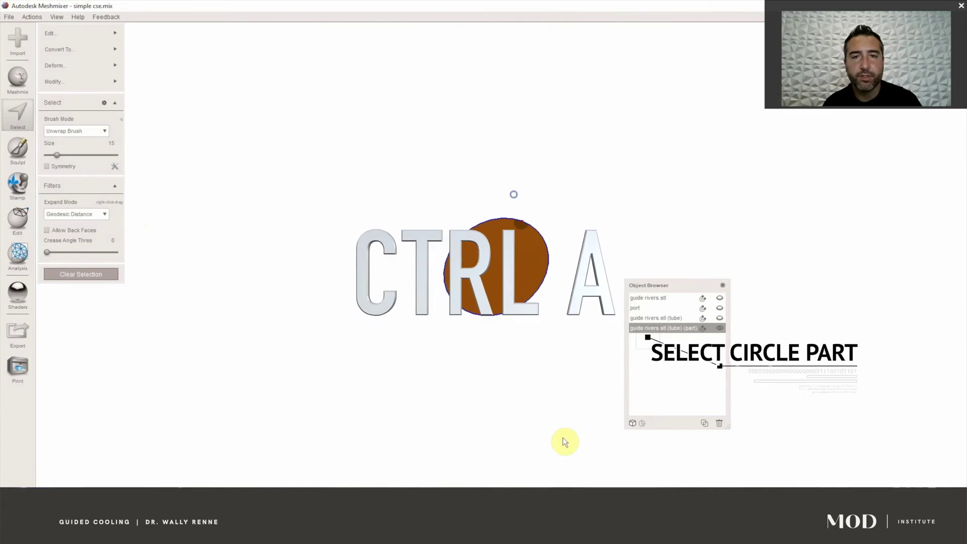
pyautogui.moveTo(563, 437); pyautogui.dragTo(523, 321, button='right')
pyautogui.press('d')
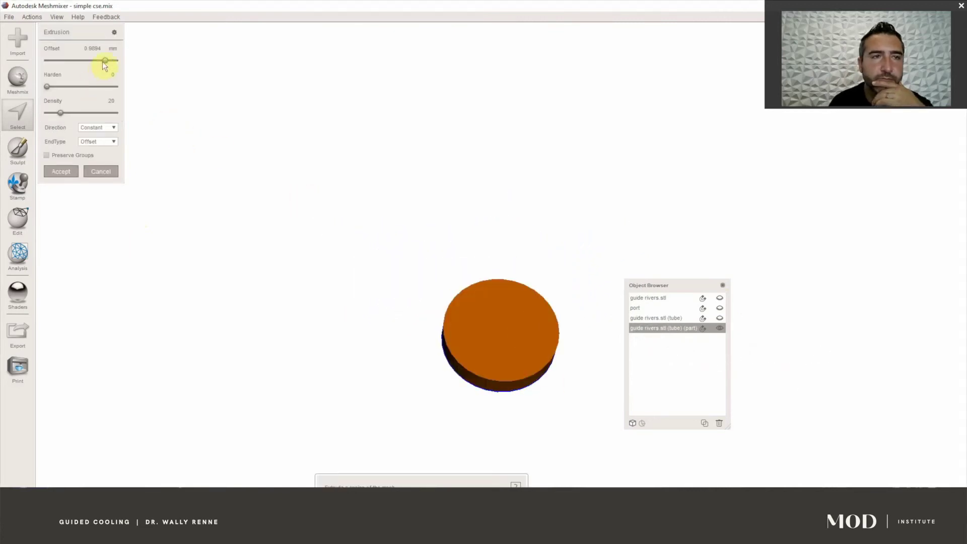
pyautogui.moveTo(103, 61); pyautogui.dragTo(125, 64)
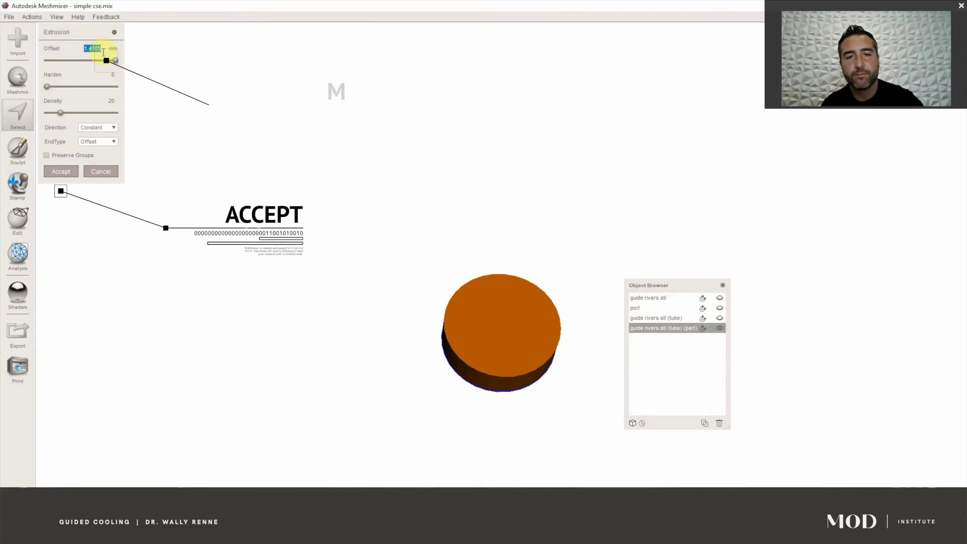
pyautogui.click(73, 171)
# Extrude the cylinder's end face a further 2.3097 mm and clear the selection
pyautogui.moveTo(504, 164); pyautogui.dragTo(510, 339, button='right')
pyautogui.press('d')
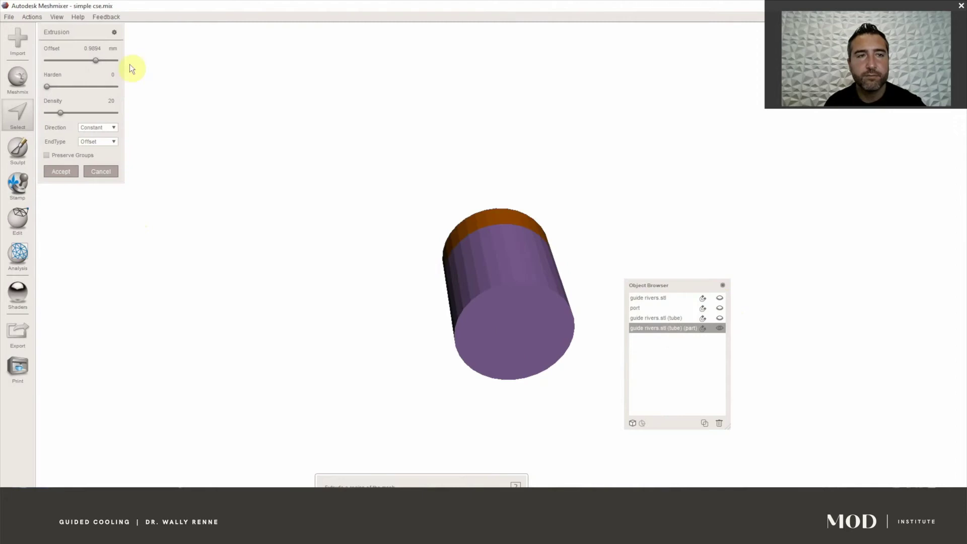
pyautogui.moveTo(94, 60); pyautogui.dragTo(183, 68)
pyautogui.moveTo(510, 356); pyautogui.dragTo(160, 201, button='right')
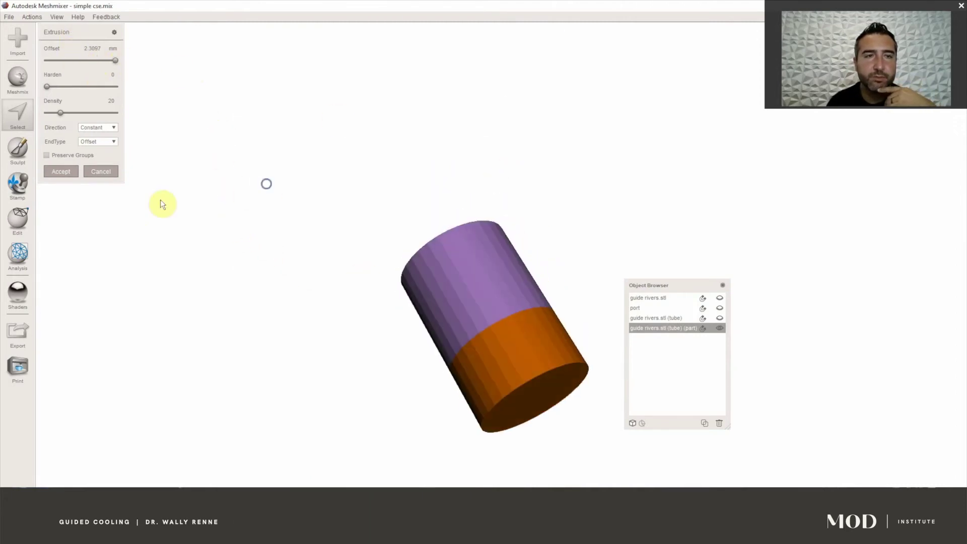
pyautogui.click(72, 174)
pyautogui.moveTo(431, 276); pyautogui.dragTo(177, 196, button='right')
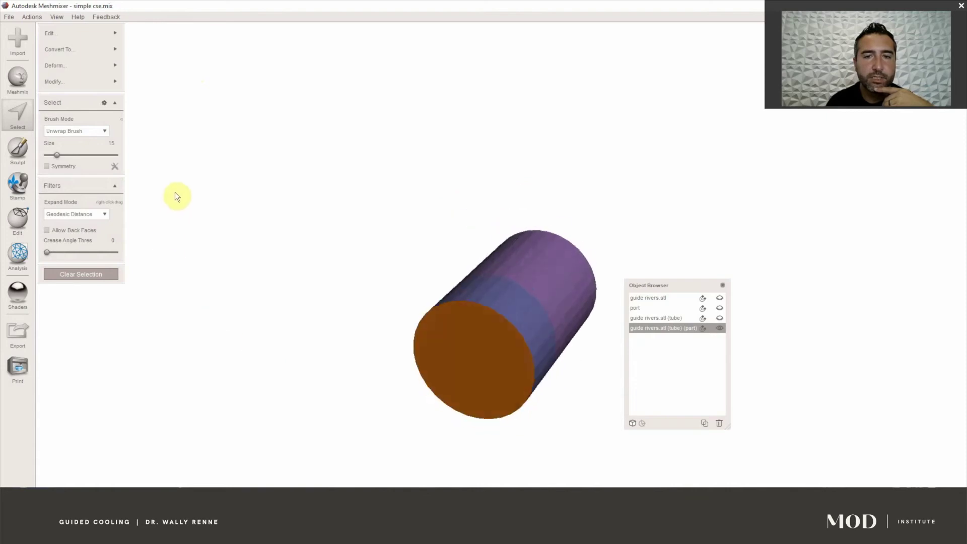
pyautogui.click(100, 270)
pyautogui.moveTo(485, 373); pyautogui.dragTo(531, 360, button='right')
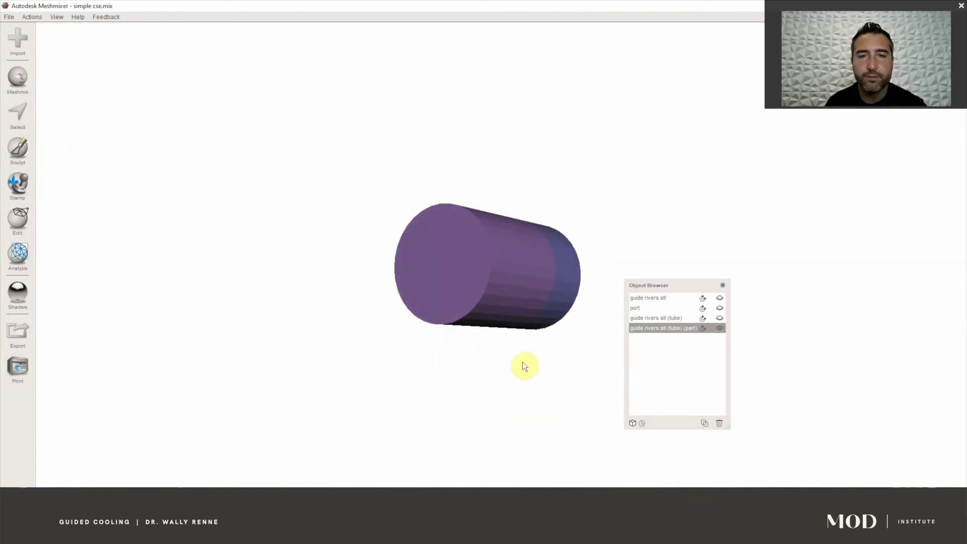
pyautogui.press('t')
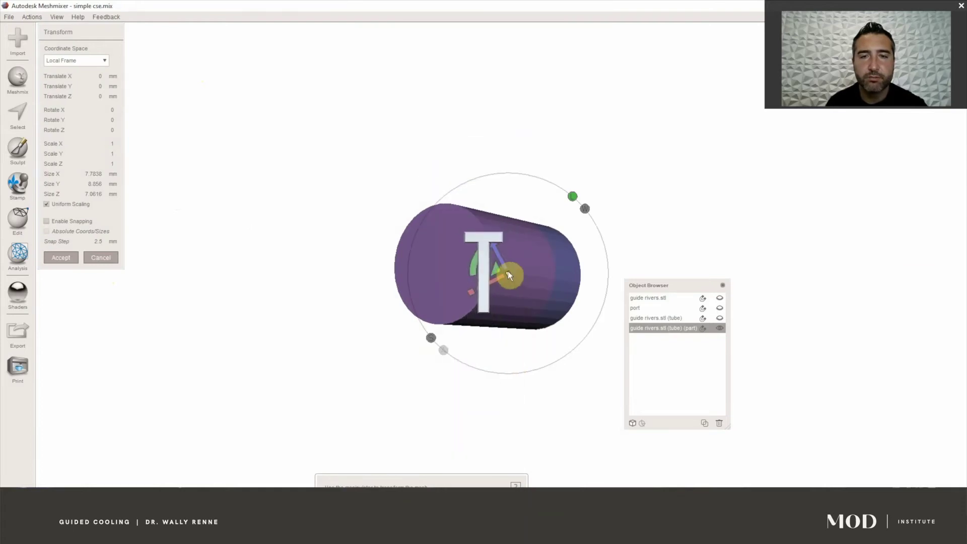
# Scale the cylinder to about 0.63, show the tube, and seat the cylinder in its open end
pyautogui.moveTo(508, 273); pyautogui.dragTo(539, 397)
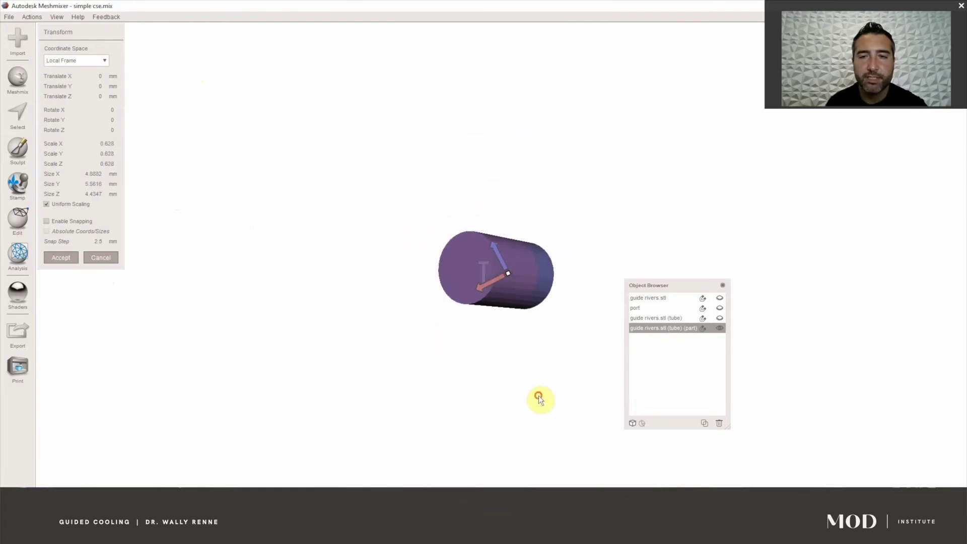
pyautogui.click(719, 318)
pyautogui.moveTo(579, 287); pyautogui.dragTo(495, 324, button='right')
pyautogui.moveTo(492, 330); pyautogui.dragTo(502, 347)
pyautogui.moveTo(503, 347); pyautogui.dragTo(461, 427, button='right')
pyautogui.moveTo(545, 372); pyautogui.dragTo(454, 417, button='right')
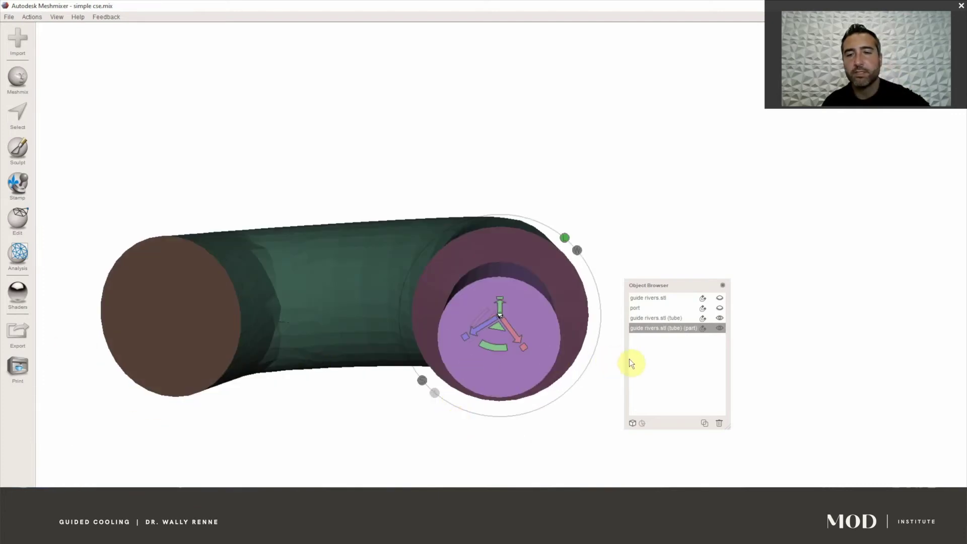
pyautogui.press('Return')
pyautogui.moveTo(605, 343); pyautogui.dragTo(623, 332, button='right')
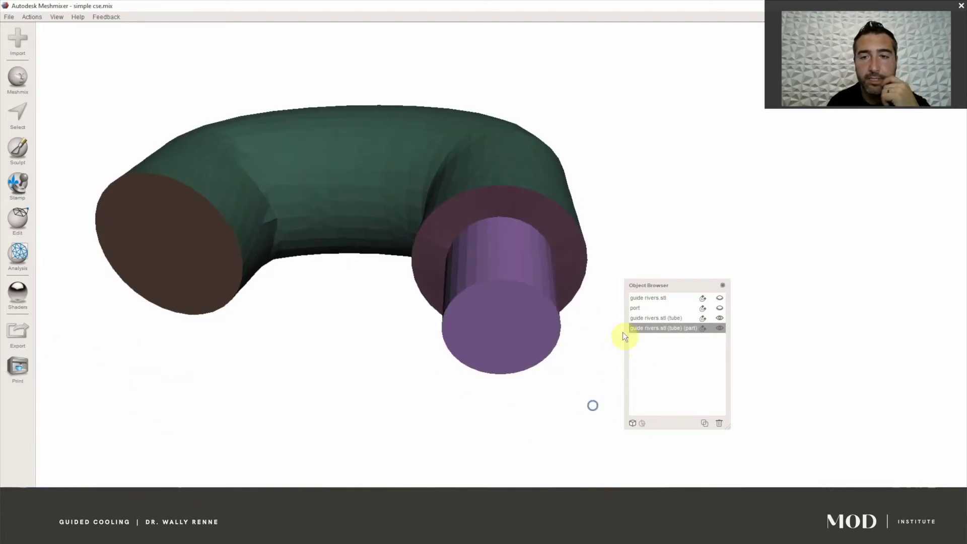
# Show the guide mesh again and orbit to inspect it around the tube
pyautogui.click(720, 299)
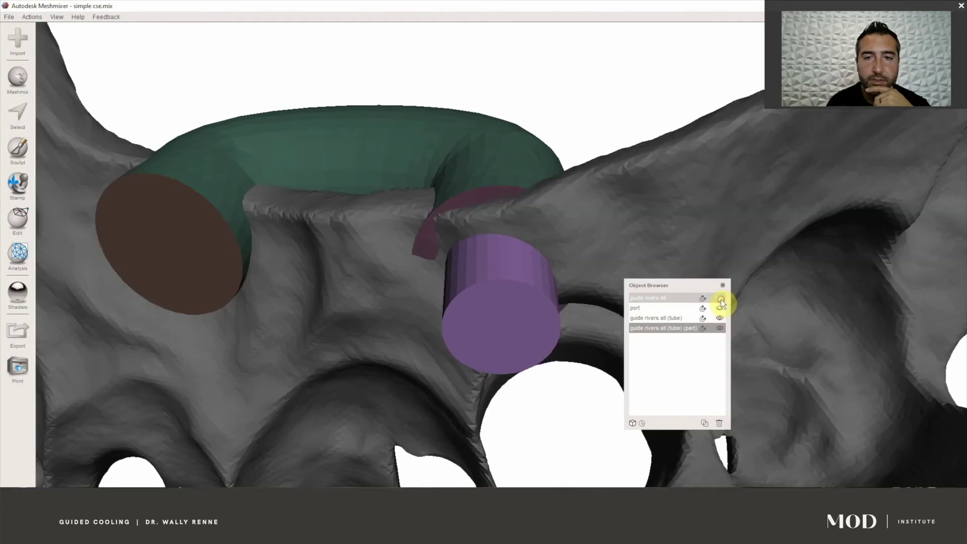
pyautogui.moveTo(592, 222); pyautogui.dragTo(576, 104, button='right')
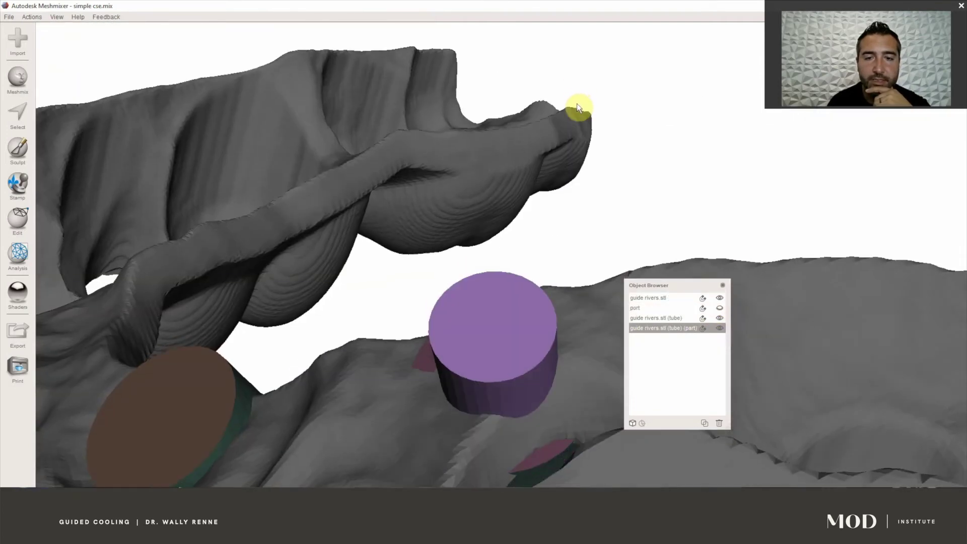
pyautogui.moveTo(546, 219); pyautogui.dragTo(542, 411, button='right')
pyautogui.scroll(-5, 542, 411)
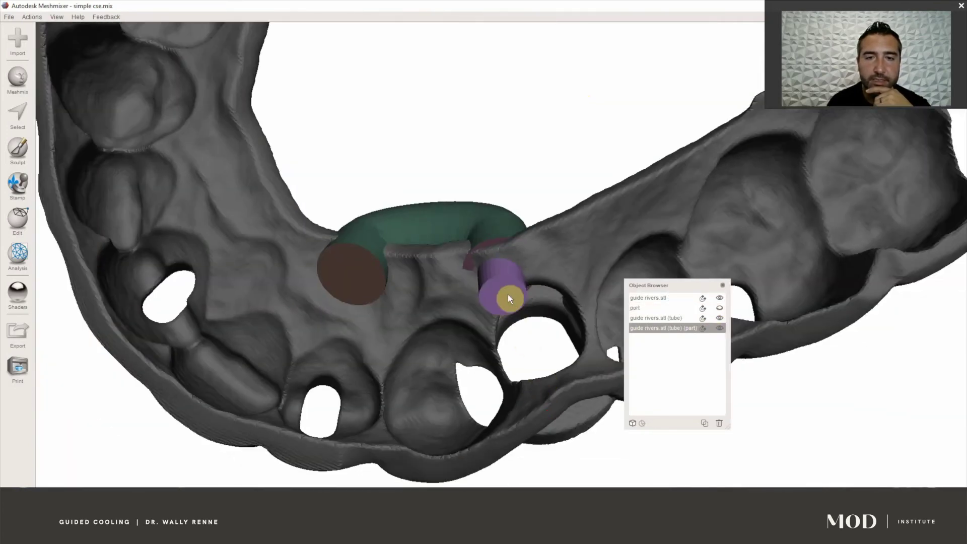
# Select the guide mesh, then add the port cylinder to the selection for the Boolean Difference
pyautogui.click(540, 249)
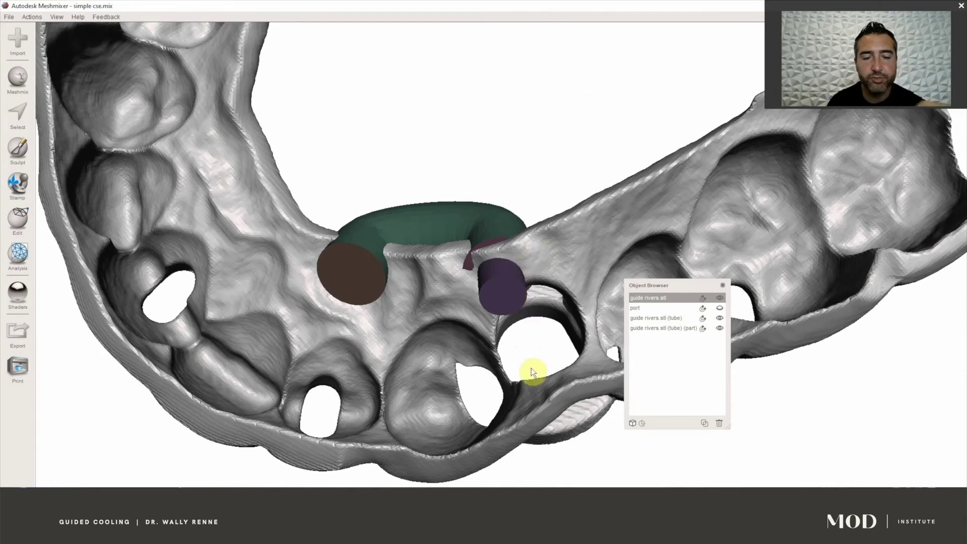
pyautogui.click(503, 291)
pyautogui.click(491, 229)
pyautogui.click(508, 306)
pyautogui.click(547, 259)
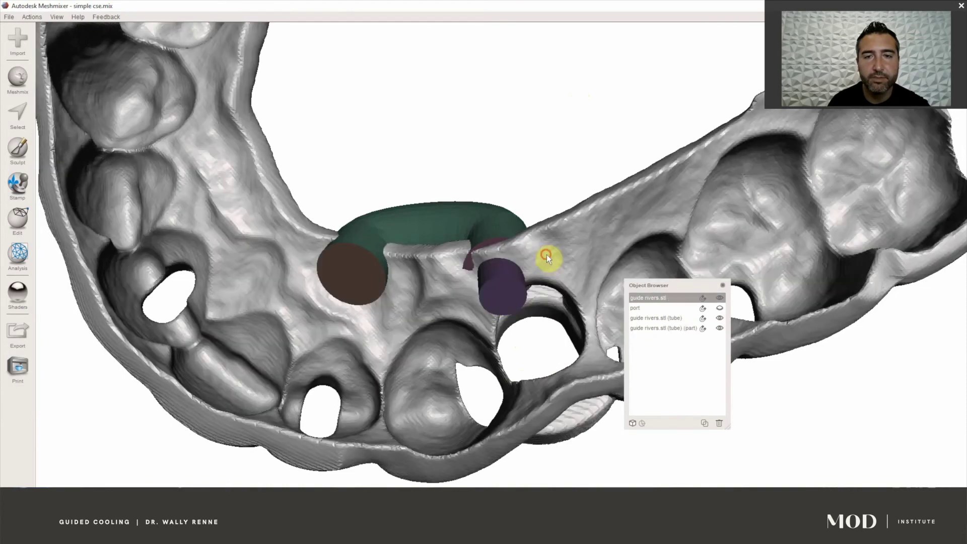
pyautogui.keyDown('shift'); pyautogui.click(514, 302); pyautogui.keyUp('shift')
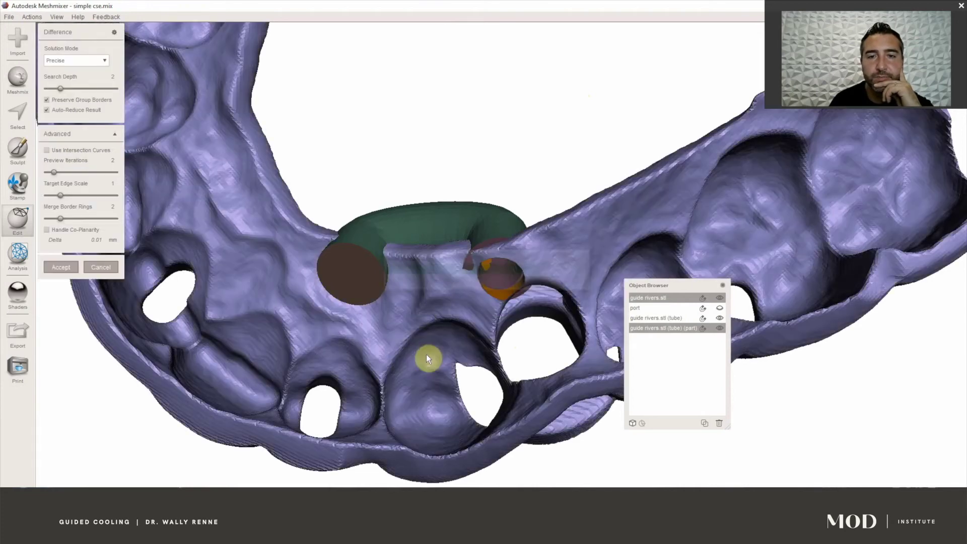
# Orbit in on the guide to inspect the round port hole left by the subtraction
pyautogui.moveTo(457, 295); pyautogui.dragTo(439, 340, button='right')
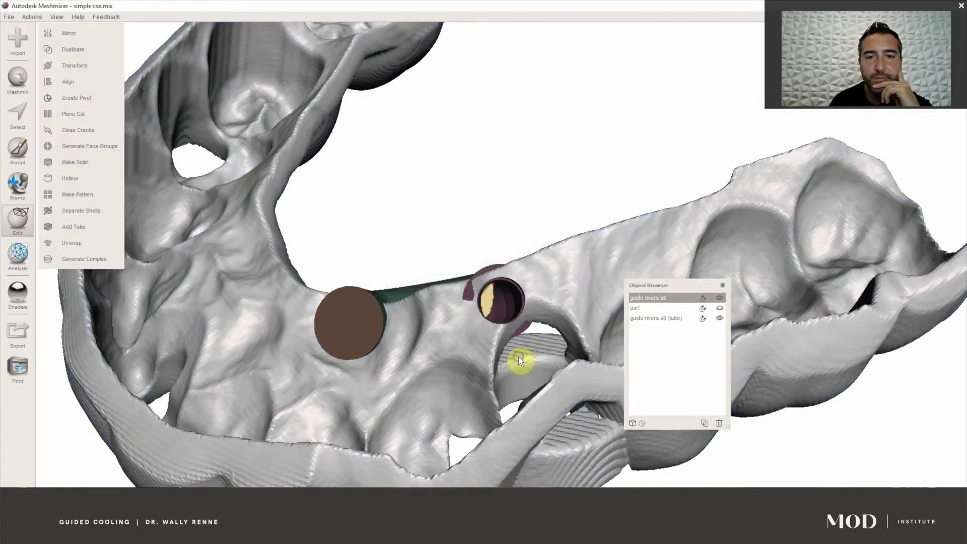
pyautogui.moveTo(518, 356); pyautogui.dragTo(453, 297, button='right')
pyautogui.moveTo(503, 343); pyautogui.dragTo(461, 329, button='right')
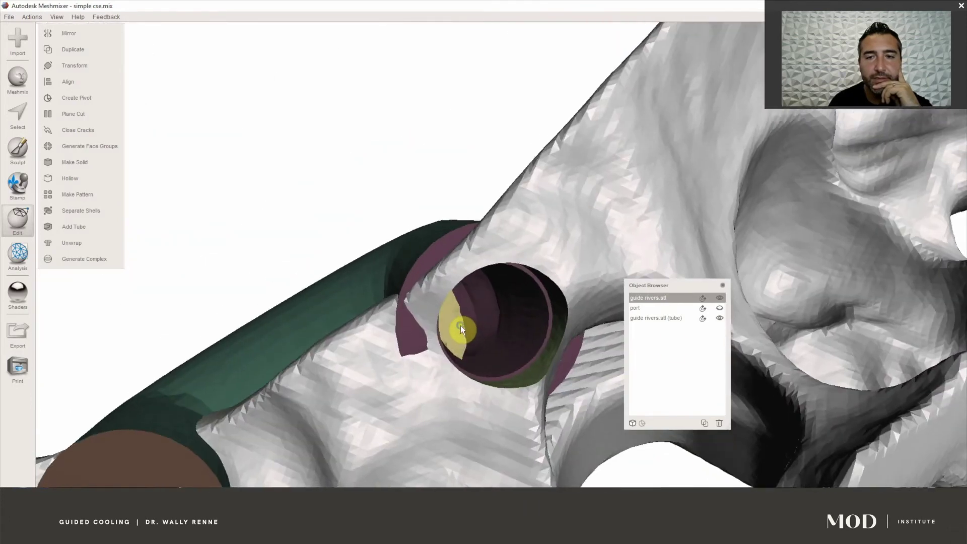
# Hide the green cooling tube and orbit to view the guide's port hole
pyautogui.click(719, 316)
pyautogui.moveTo(606, 313); pyautogui.dragTo(441, 205, button='right')
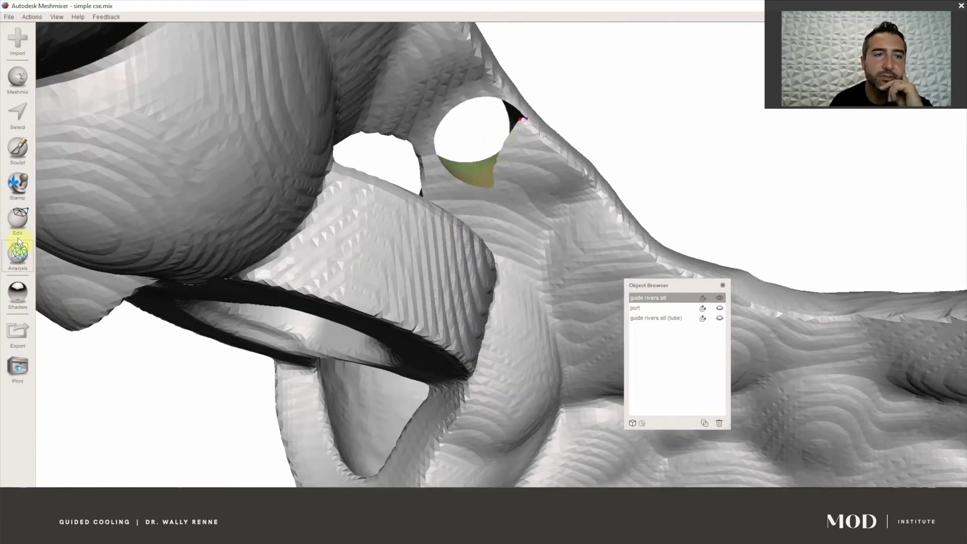
# Smooth the port hole rim with the BubbleSmooth brush at size 22, then show the tube again
pyautogui.click(24, 144)
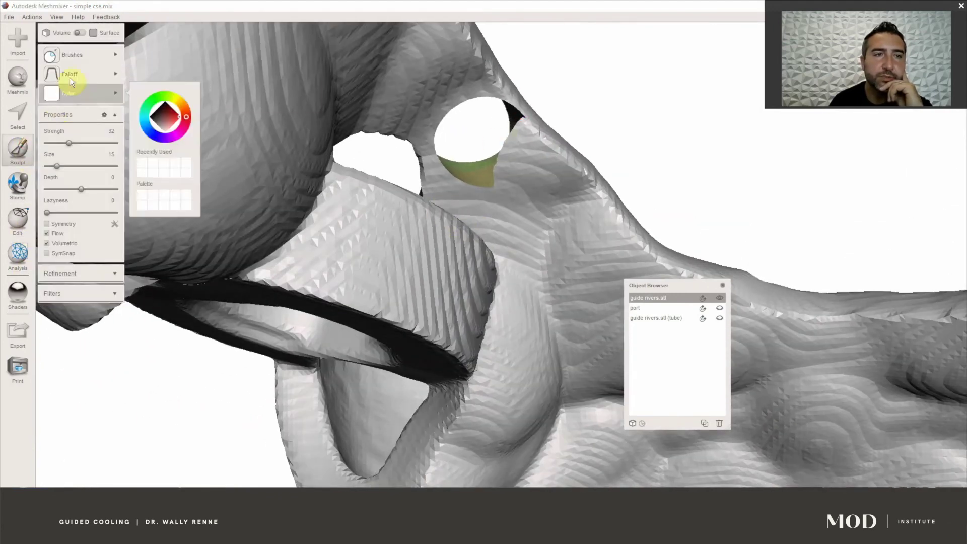
pyautogui.moveTo(129, 84)
pyautogui.moveTo(101, 55)
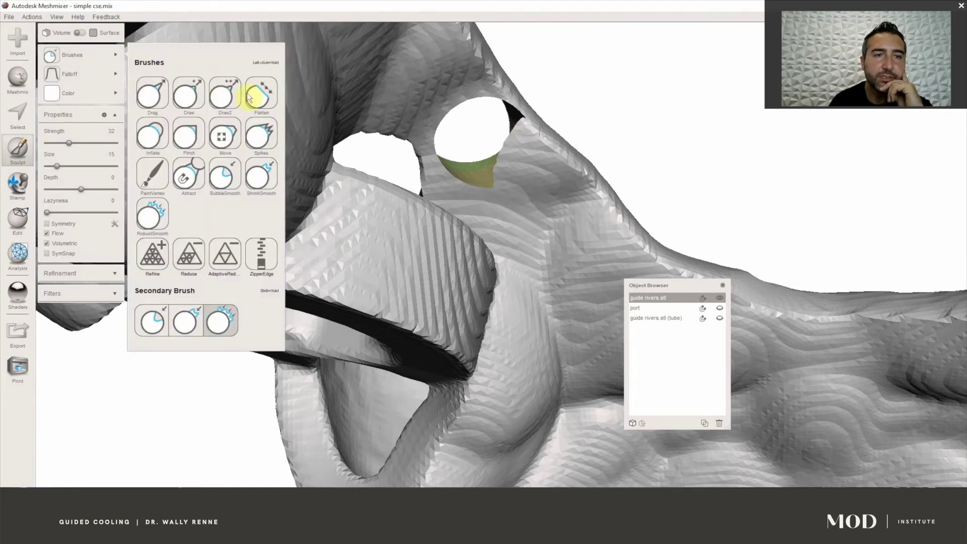
pyautogui.click(227, 181)
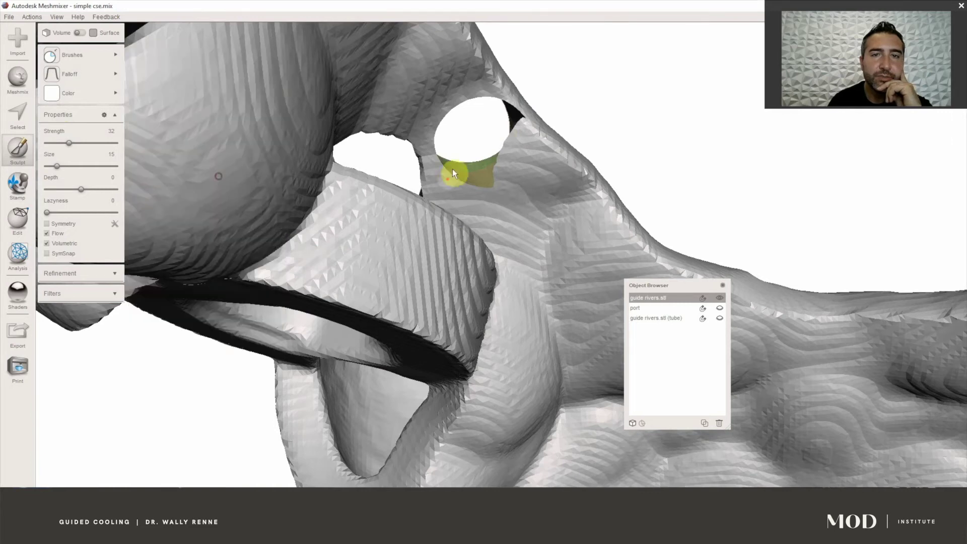
pyautogui.moveTo(449, 180); pyautogui.dragTo(480, 177, button='right')
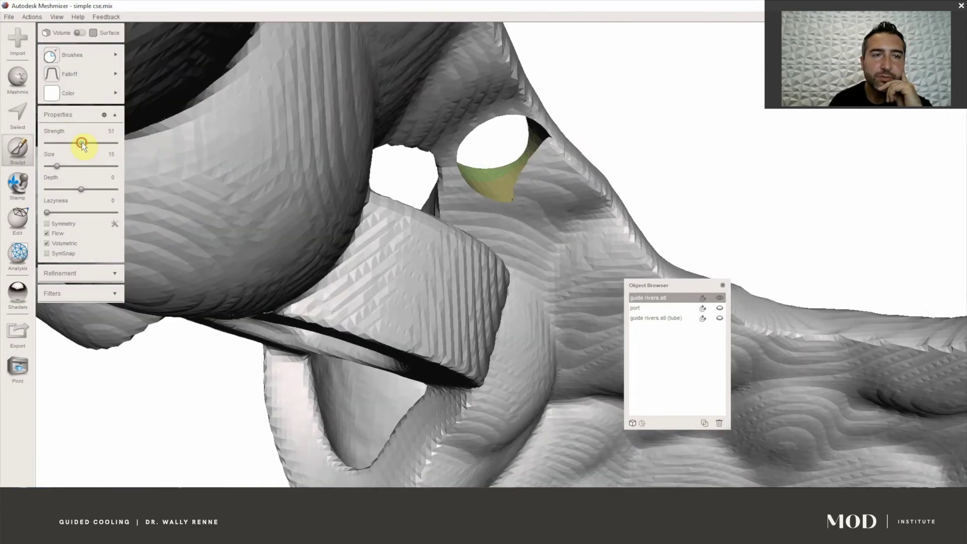
pyautogui.click(62, 166)
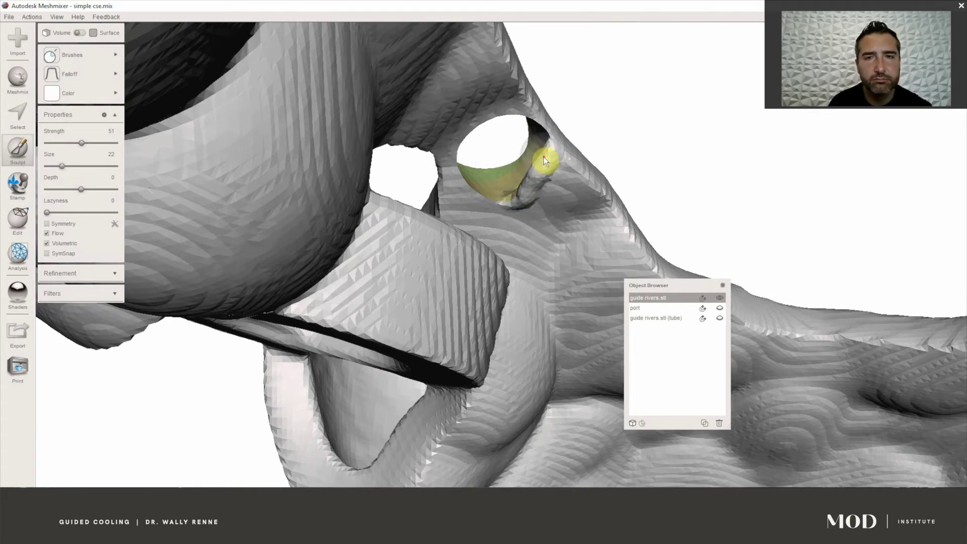
pyautogui.moveTo(528, 187); pyautogui.dragTo(522, 196)
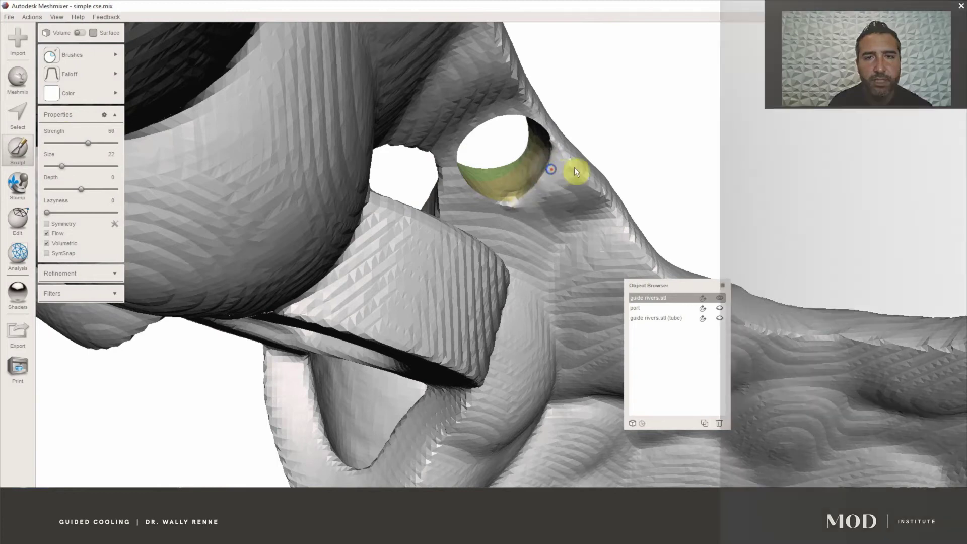
pyautogui.moveTo(514, 197); pyautogui.dragTo(542, 215, button='right')
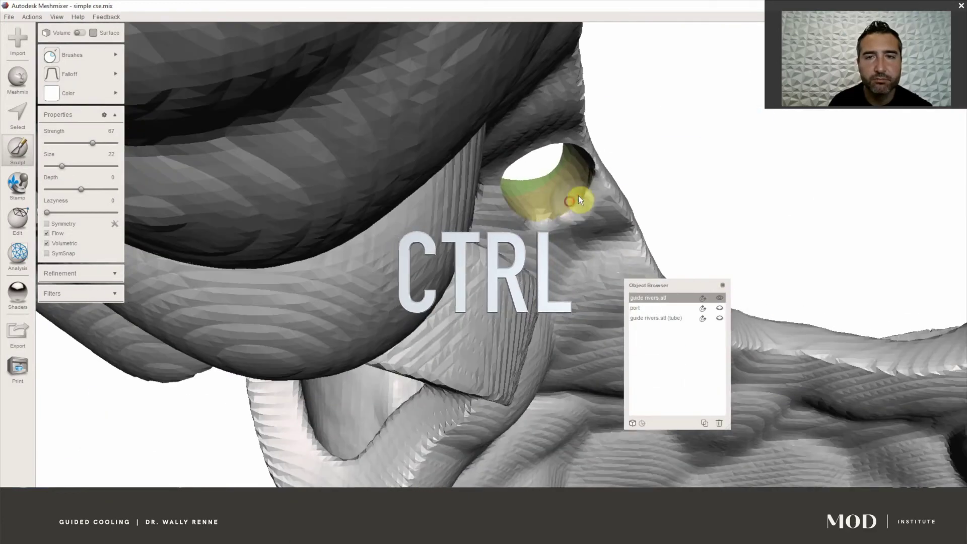
pyautogui.moveTo(584, 182); pyautogui.dragTo(498, 165, button='right')
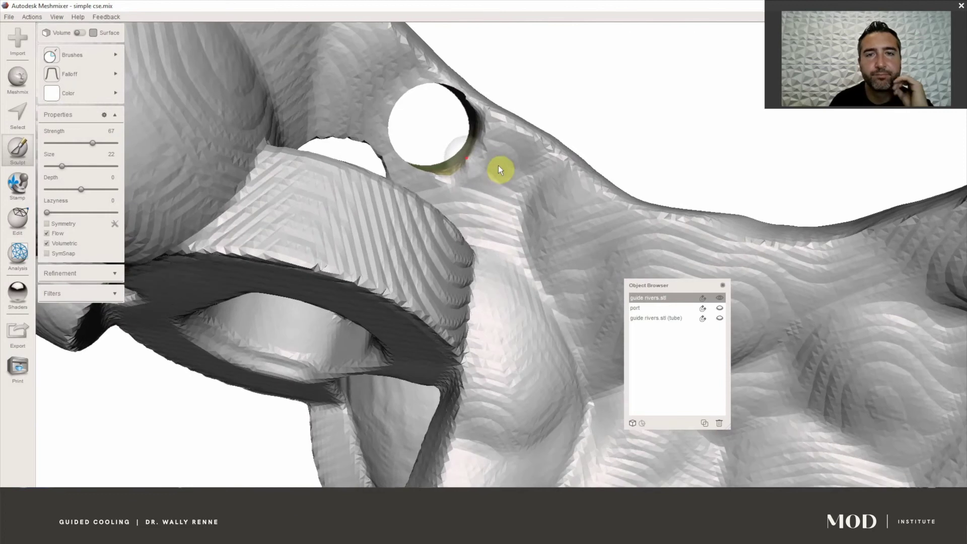
pyautogui.click(720, 310)
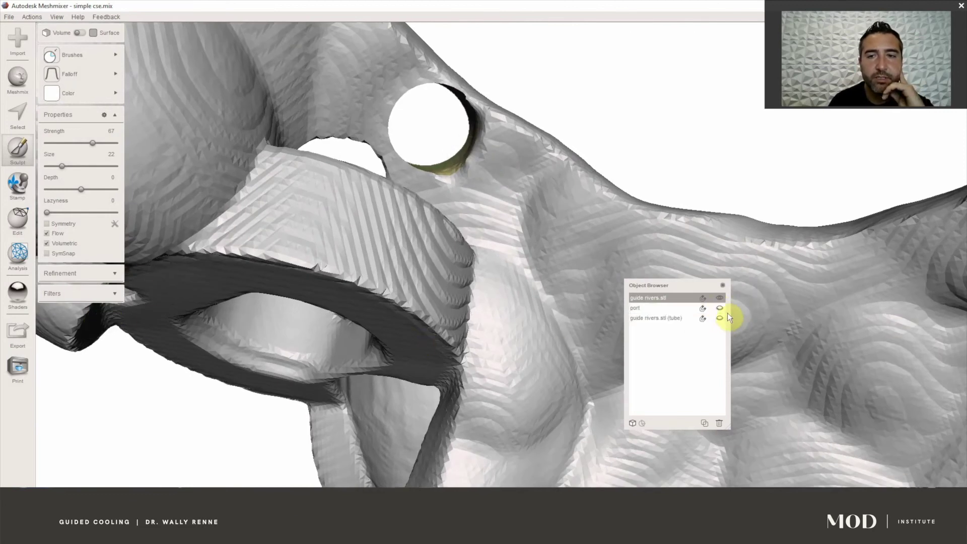
# Show the cooling tube and orbit to inspect the holes and port disc
pyautogui.click(721, 319)
pyautogui.moveTo(720, 318); pyautogui.dragTo(497, 226, button='right')
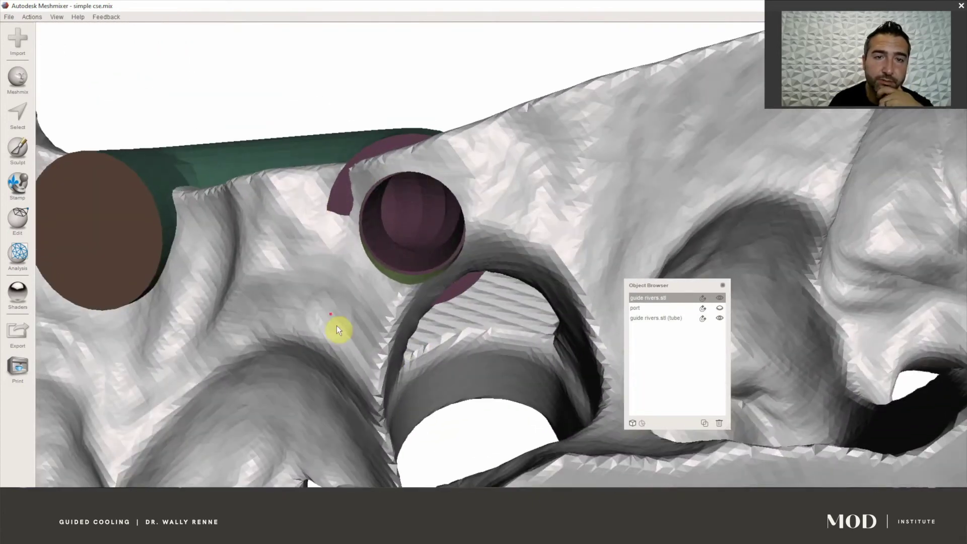
pyautogui.moveTo(322, 284); pyautogui.dragTo(406, 313, button='right')
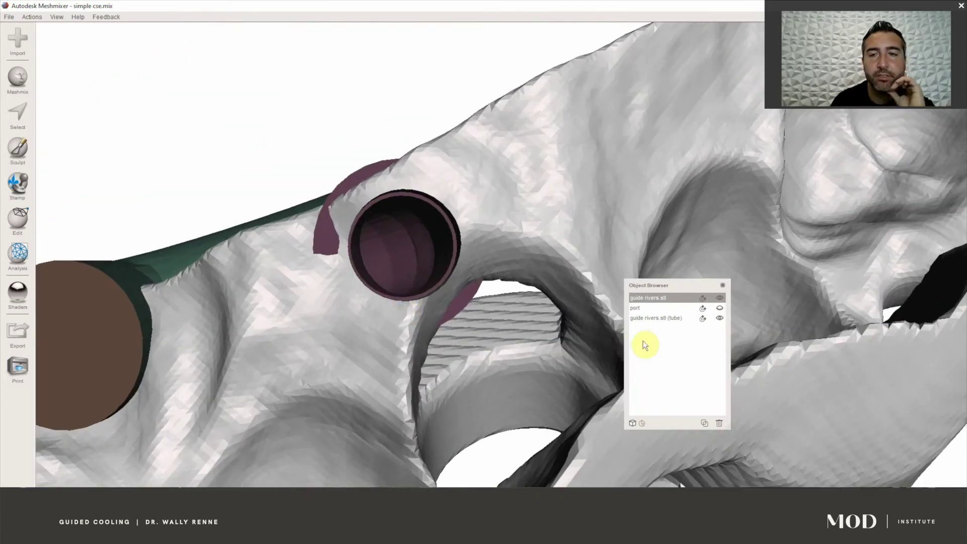
# Make guide rivers.stl transparent and select the tube seated inside it
pyautogui.keyDown('shift'); pyautogui.click(659, 318); pyautogui.keyUp('shift')
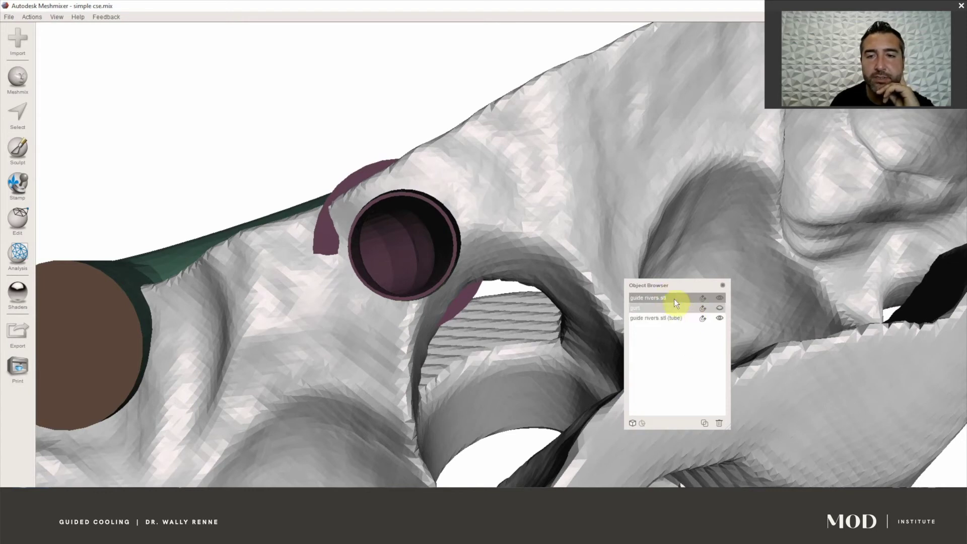
pyautogui.click(702, 298)
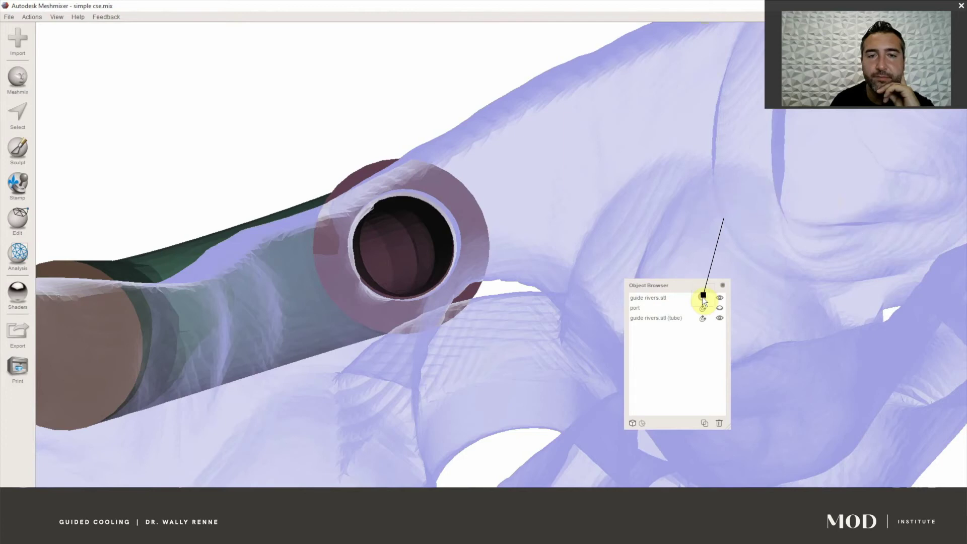
pyautogui.scroll(-5, 579, 233)
pyautogui.moveTo(579, 233); pyautogui.dragTo(521, 280, button='right')
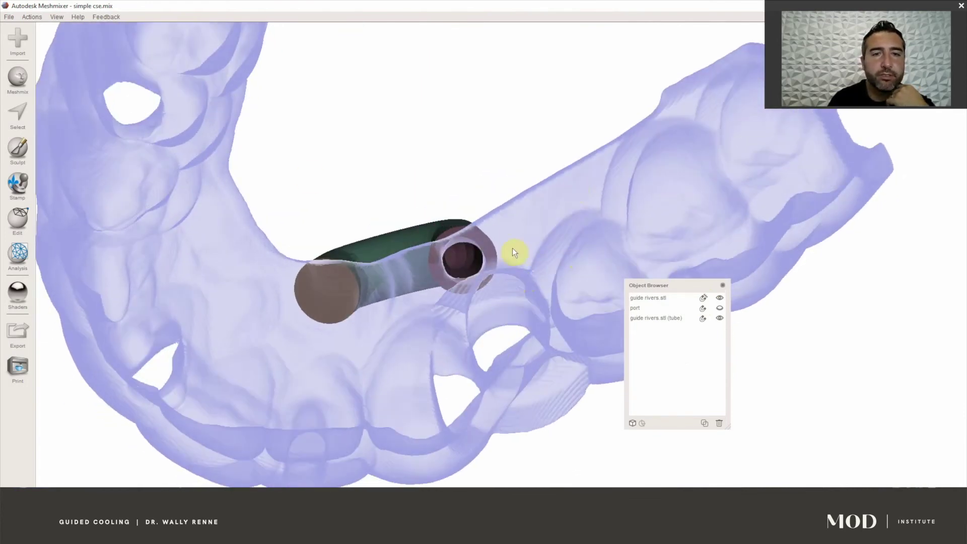
pyautogui.click(421, 237)
pyautogui.moveTo(427, 230)
pyautogui.mouseDown(button='right')
pyautogui.moveTo(446, 282)
pyautogui.moveTo(417, 242)
pyautogui.mouseUp(button='right')
# Sculpt the tube's flat end cap into a rounded lump with the Attract brush
pyautogui.click(29, 158)
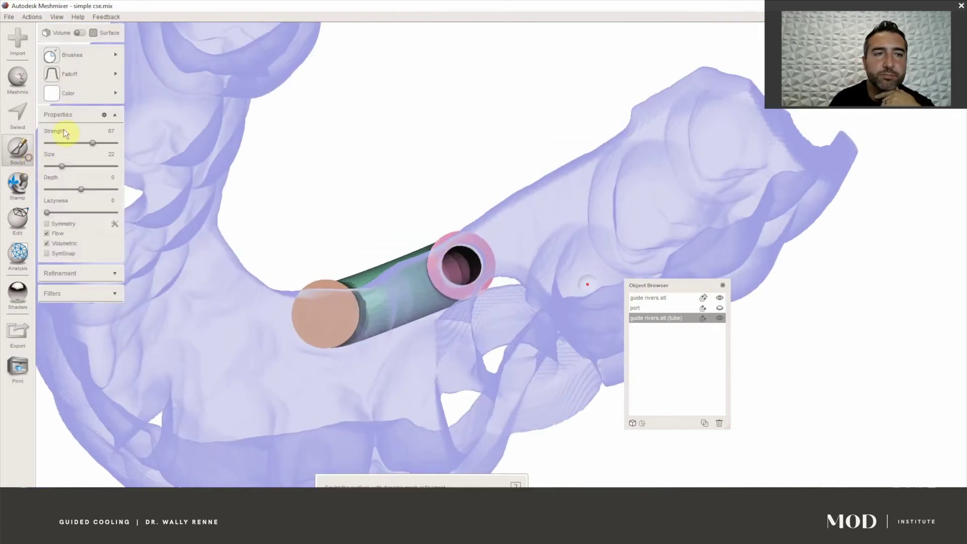
pyautogui.click(83, 56)
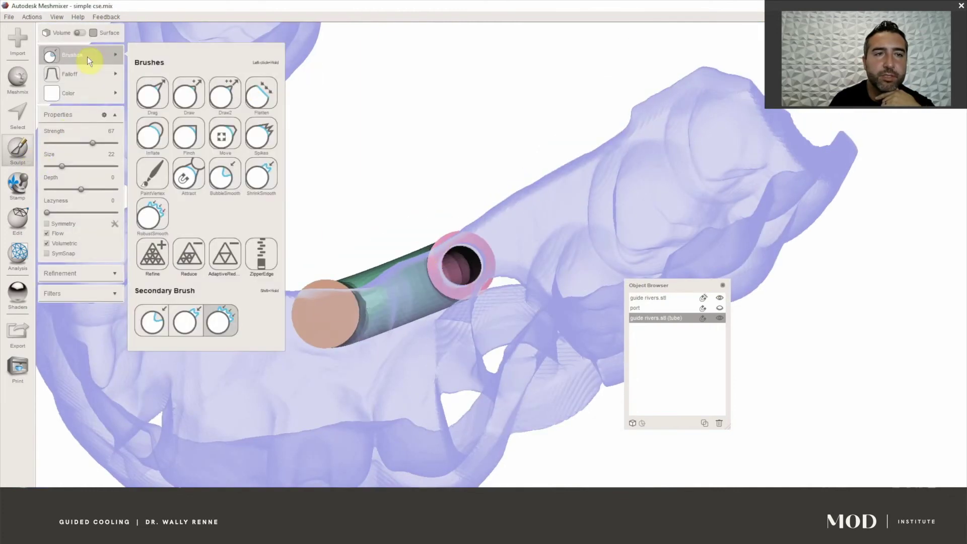
pyautogui.click(204, 182)
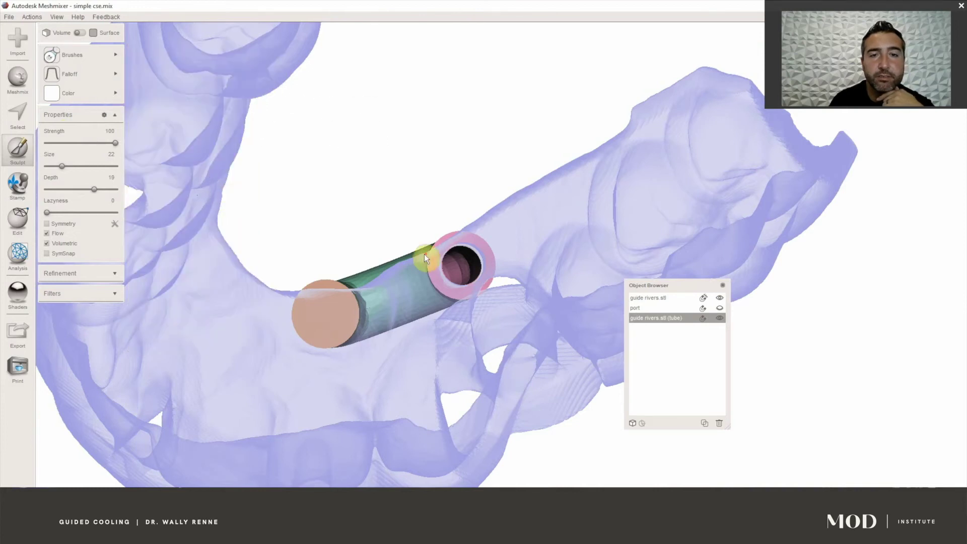
pyautogui.scroll(3, 424, 257)
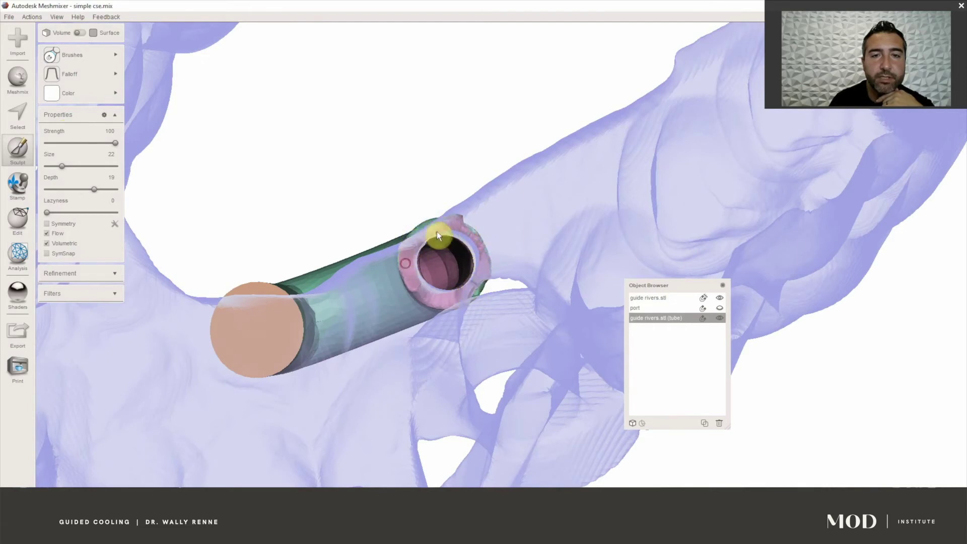
pyautogui.moveTo(490, 201); pyautogui.dragTo(478, 259, button='right')
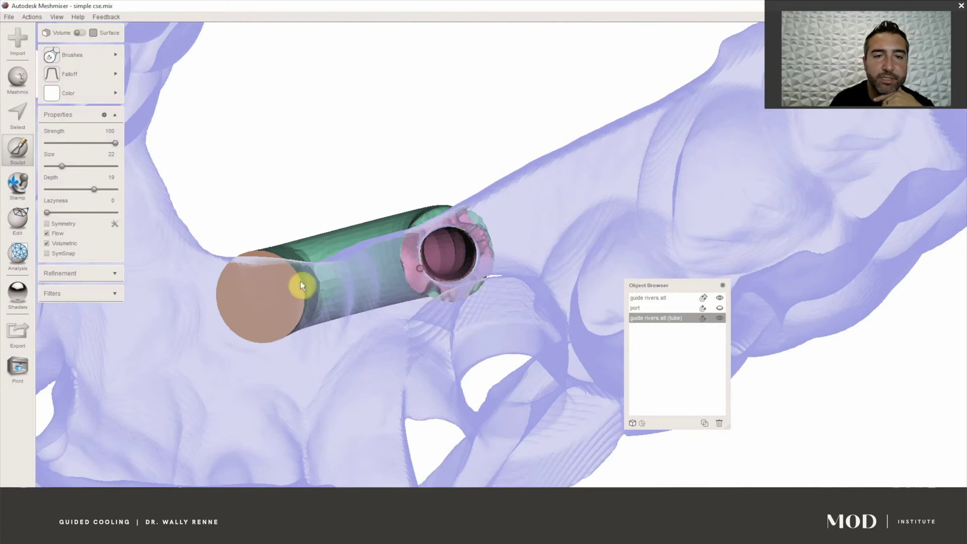
pyautogui.moveTo(265, 310)
pyautogui.mouseDown()
pyautogui.moveTo(254, 282)
pyautogui.moveTo(276, 284)
pyautogui.moveTo(244, 312)
pyautogui.moveTo(278, 288)
pyautogui.mouseUp()
pyautogui.moveTo(327, 353)
pyautogui.mouseDown(button='right')
pyautogui.moveTo(343, 286)
pyautogui.moveTo(367, 356)
pyautogui.moveTo(339, 382)
pyautogui.mouseUp(button='right')
pyautogui.moveTo(384, 438)
pyautogui.mouseDown(button='right')
pyautogui.moveTo(585, 372)
pyautogui.moveTo(613, 270)
pyautogui.mouseUp(button='right')
pyautogui.moveTo(247, 299); pyautogui.dragTo(303, 348, button='right')
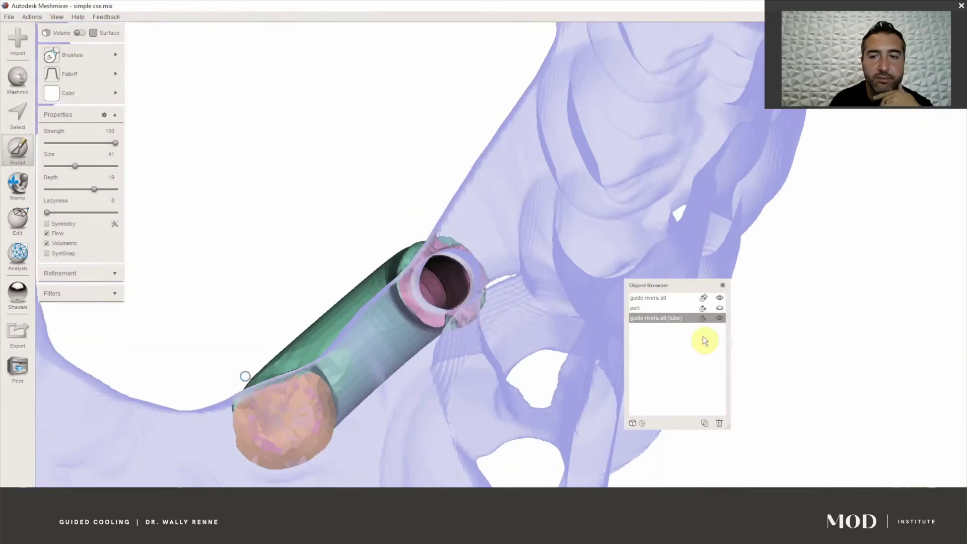
# Make the guide opaque again and view the whole arch from the side
pyautogui.click(703, 298)
pyautogui.moveTo(509, 257); pyautogui.dragTo(487, 239, button='right')
pyautogui.moveTo(383, 418); pyautogui.dragTo(913, 114, button='right')
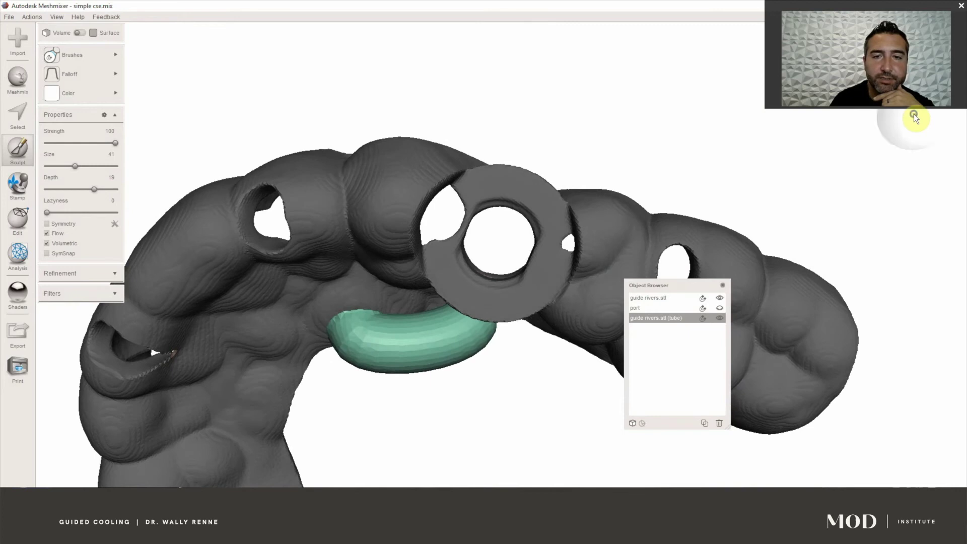
pyautogui.moveTo(521, 307); pyautogui.dragTo(538, 350, button='right')
pyautogui.scroll(5, 480, 310)
pyautogui.scroll(-8, 518, 346)
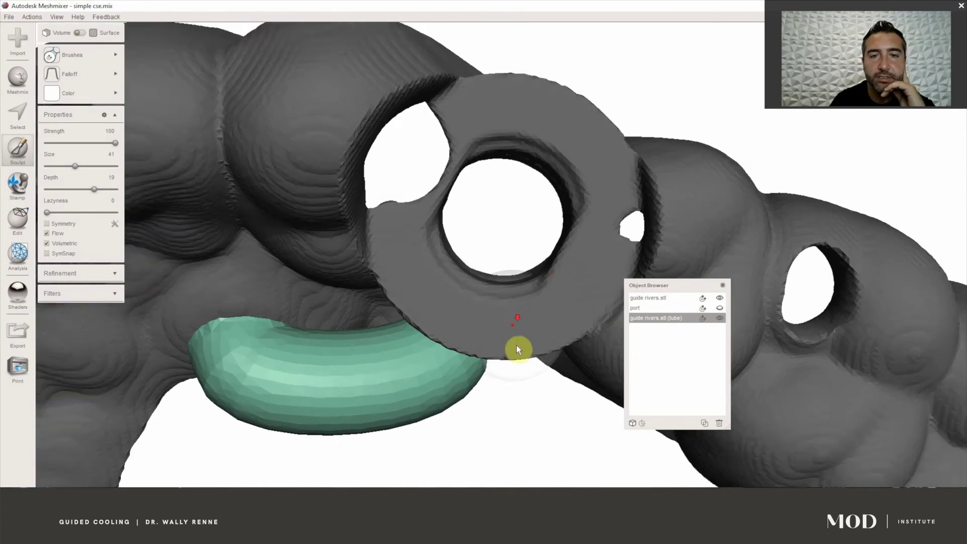
pyautogui.moveTo(519, 335); pyautogui.dragTo(513, 171, button='right')
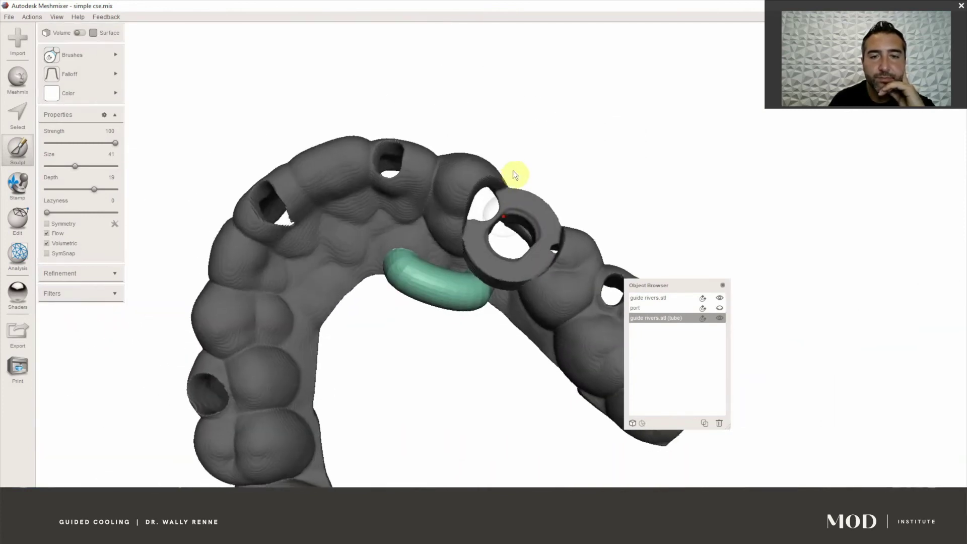
# Show and select the port, then start moving it toward the tube with Ctrl+T
pyautogui.click(719, 308)
pyautogui.click(592, 209)
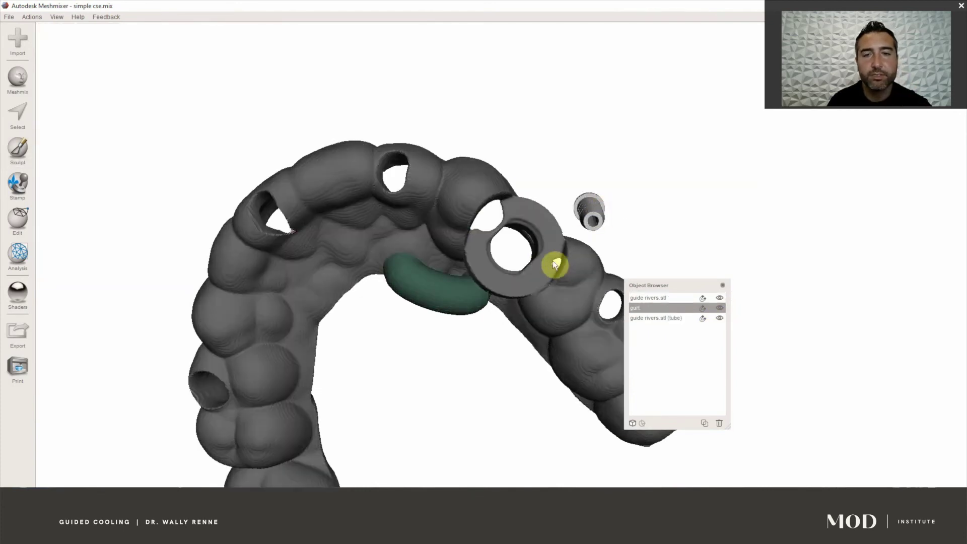
pyautogui.hotkey('ctrl', 't')
pyautogui.moveTo(621, 197); pyautogui.dragTo(438, 318)
pyautogui.moveTo(443, 323); pyautogui.dragTo(535, 301, button='right')
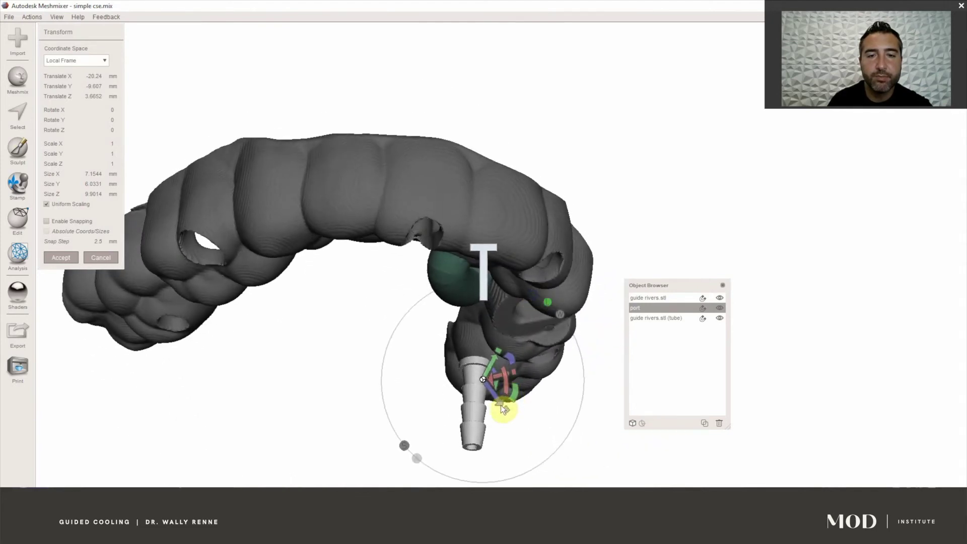
pyautogui.moveTo(502, 407); pyautogui.dragTo(476, 346)
pyautogui.press('space')
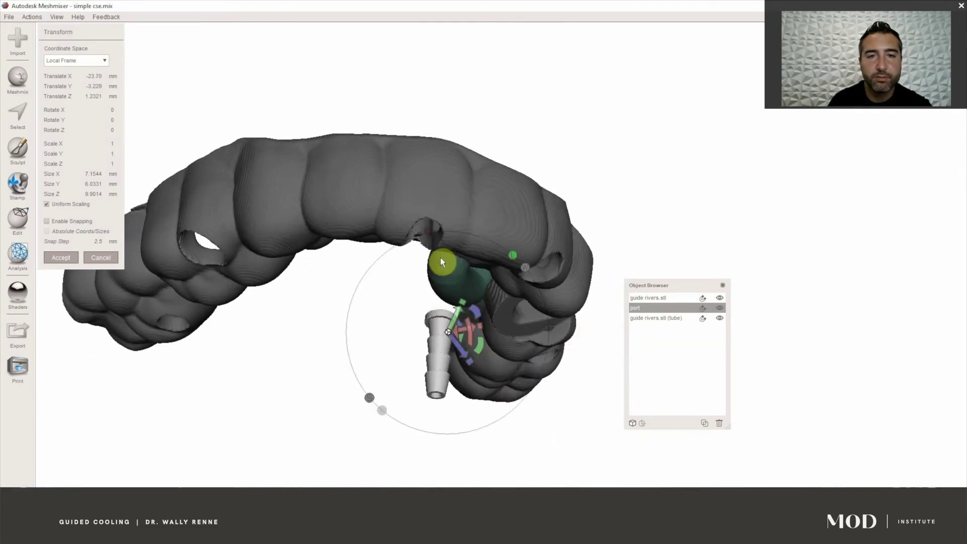
# Raise the port up and reposition it over the curved tube
pyautogui.moveTo(455, 323); pyautogui.dragTo(464, 291)
pyautogui.moveTo(464, 291); pyautogui.dragTo(542, 92, button='right')
pyautogui.moveTo(485, 185); pyautogui.dragTo(511, 187)
pyautogui.moveTo(511, 187); pyautogui.dragTo(467, 222, button='right')
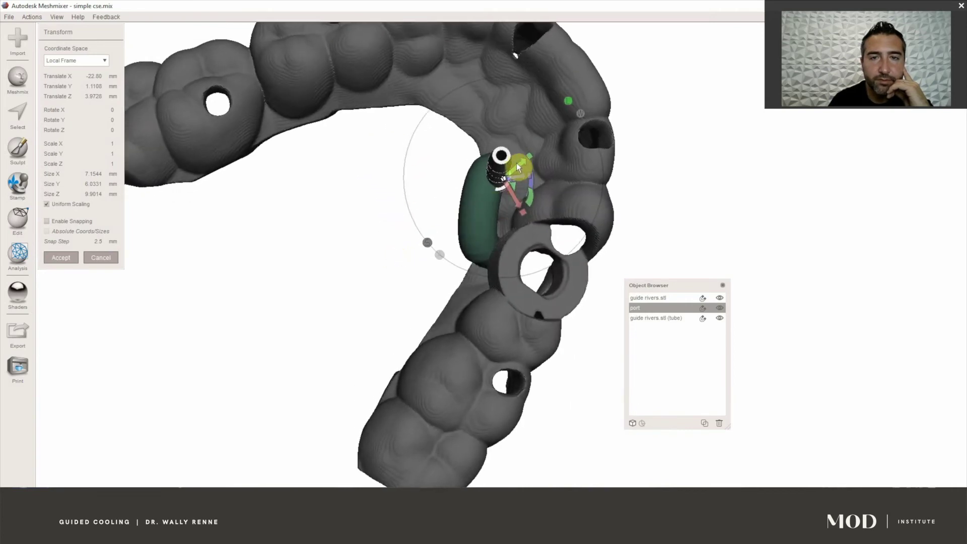
pyautogui.moveTo(520, 160); pyautogui.dragTo(506, 168)
pyautogui.moveTo(505, 168); pyautogui.dragTo(640, 316, button='right')
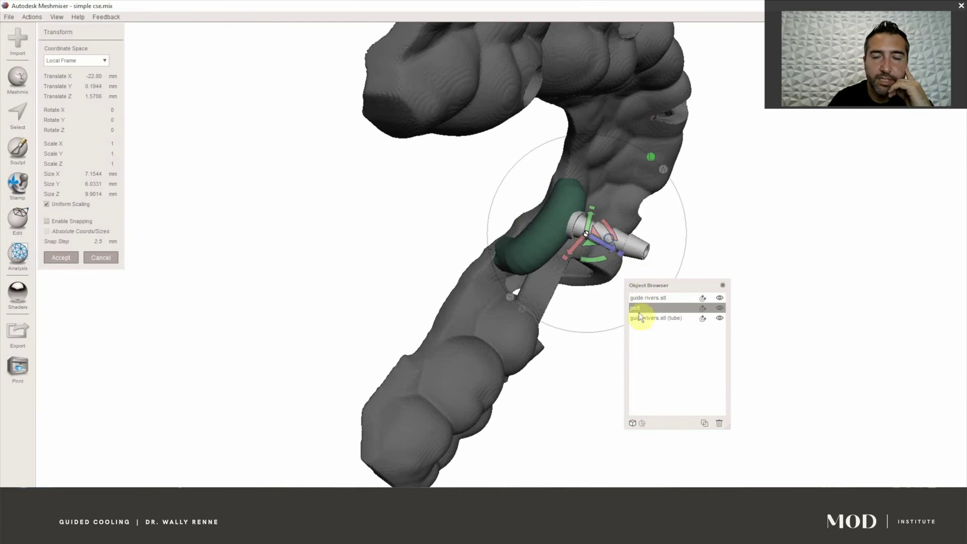
pyautogui.scroll(8, 215, 95)
pyautogui.moveTo(533, 144); pyautogui.dragTo(309, 295, button='right')
# Slide the port down into the tube and tilt it to match the tube
pyautogui.moveTo(538, 350)
pyautogui.mouseDown()
pyautogui.moveTo(516, 340)
pyautogui.moveTo(523, 344)
pyautogui.mouseUp()
pyautogui.moveTo(524, 344); pyautogui.dragTo(345, 154, button='right')
pyautogui.moveTo(391, 165)
pyautogui.mouseDown()
pyautogui.moveTo(394, 153)
pyautogui.moveTo(370, 168)
pyautogui.moveTo(377, 176)
pyautogui.mouseUp()
pyautogui.moveTo(377, 177); pyautogui.dragTo(540, 343, button='right')
pyautogui.moveTo(550, 363); pyautogui.dragTo(528, 336)
pyautogui.moveTo(527, 336); pyautogui.dragTo(487, 135, button='right')
pyautogui.moveTo(488, 109); pyautogui.dragTo(490, 129)
pyautogui.moveTo(491, 130); pyautogui.dragTo(429, 119, button='right')
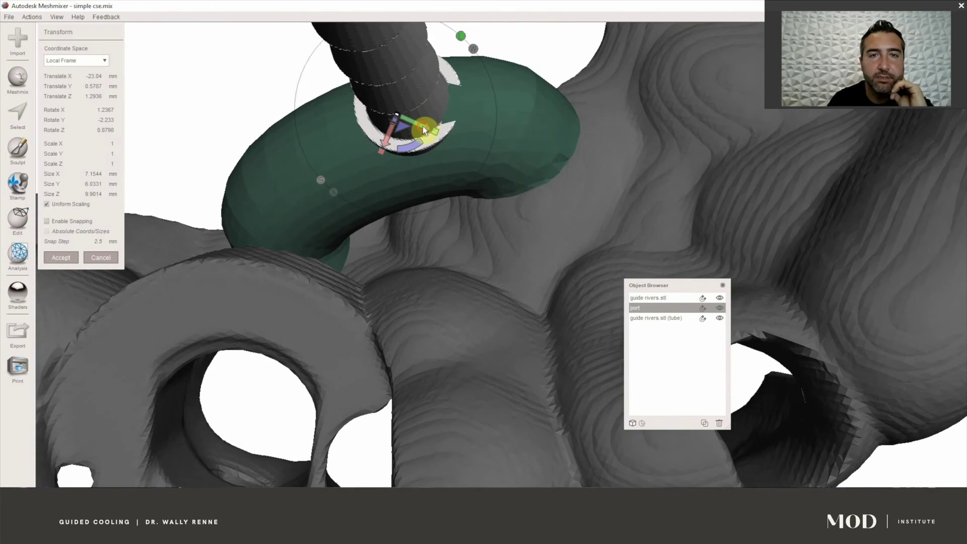
# Fine-tune the port's position along the tube and how deep it sits
pyautogui.moveTo(422, 126); pyautogui.dragTo(411, 121)
pyautogui.moveTo(432, 76); pyautogui.dragTo(357, 114, button='right')
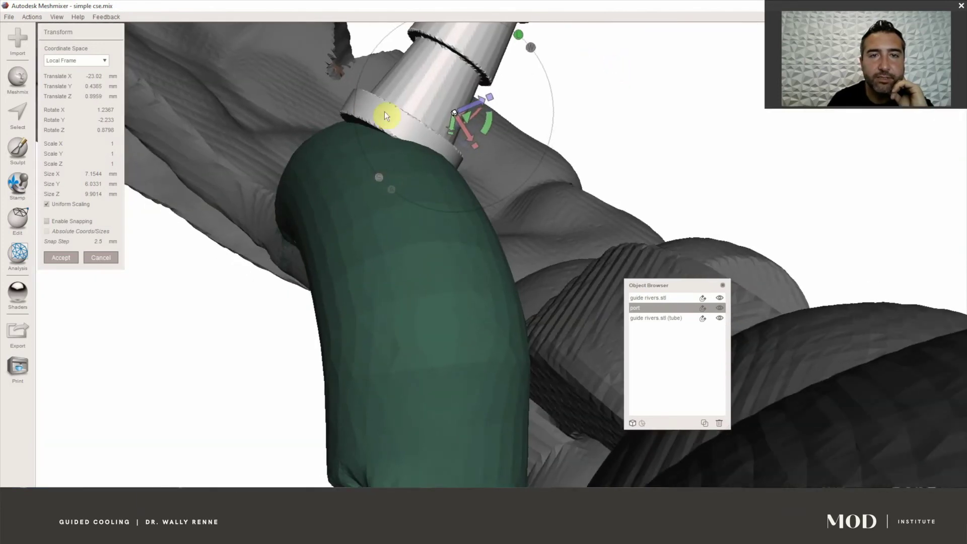
pyautogui.moveTo(468, 106); pyautogui.dragTo(472, 142)
pyautogui.moveTo(472, 142); pyautogui.dragTo(160, 295, button='right')
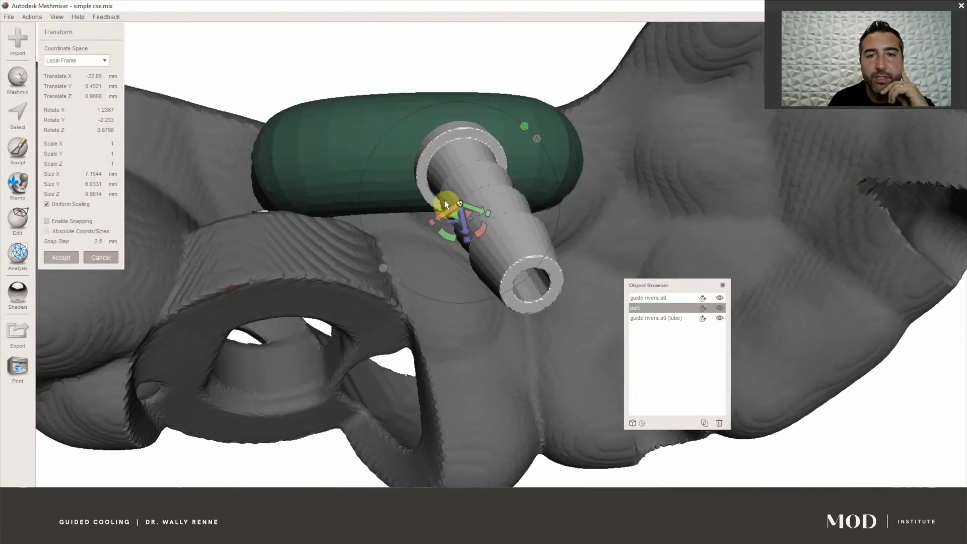
pyautogui.moveTo(464, 228); pyautogui.dragTo(464, 225)
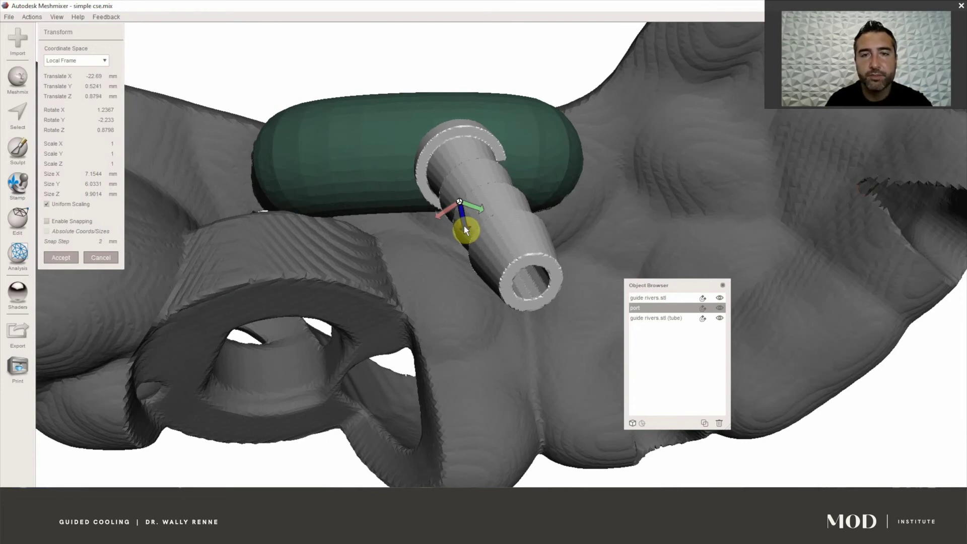
pyautogui.moveTo(464, 226); pyautogui.dragTo(464, 228)
pyautogui.moveTo(464, 228); pyautogui.dragTo(431, 160, button='right')
pyautogui.moveTo(448, 155); pyautogui.dragTo(412, 168)
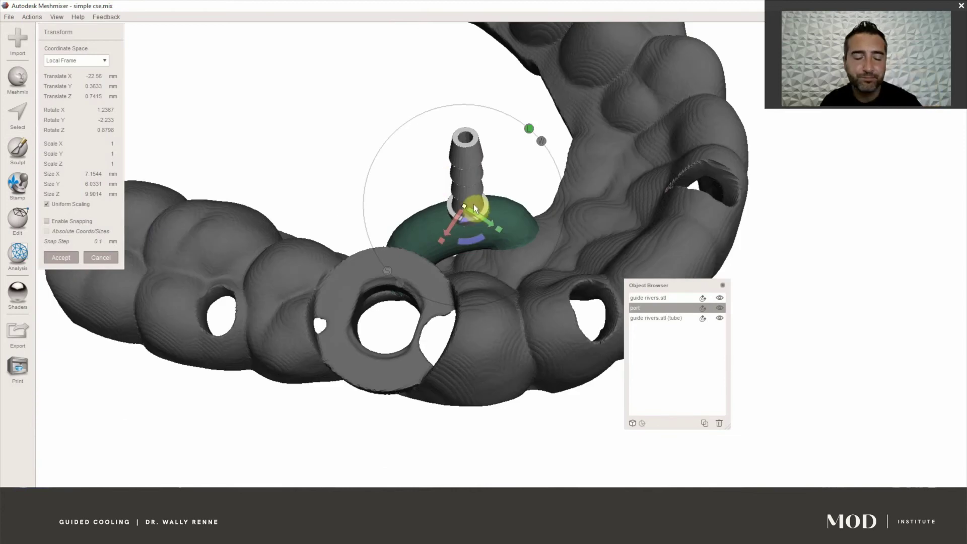
# Accept the port's placement and select the tube
pyautogui.moveTo(476, 220); pyautogui.dragTo(464, 286, button='right')
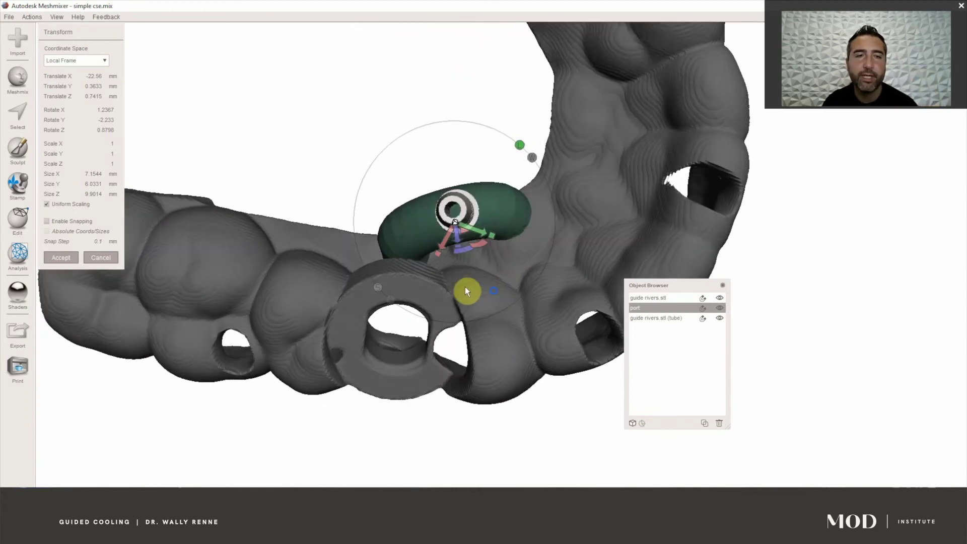
pyautogui.click(59, 261)
pyautogui.scroll(2, 403, 215)
pyautogui.click(392, 231)
pyautogui.moveTo(434, 193); pyautogui.dragTo(509, 174, button='right')
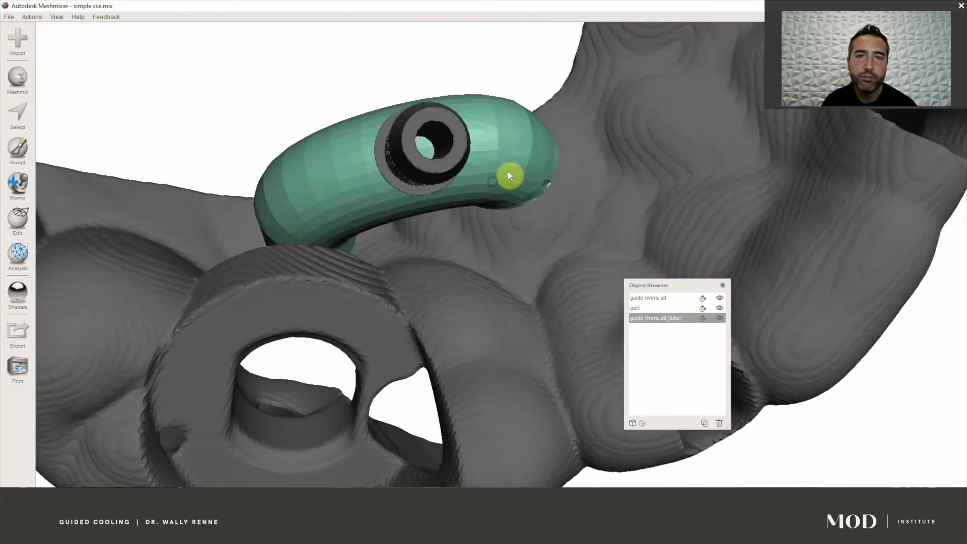
# Set the select brush to size 20, paint a patch inside the port, and open Smooth Boundary
pyautogui.click(17, 127)
pyautogui.moveTo(410, 140); pyautogui.dragTo(403, 146, button='right')
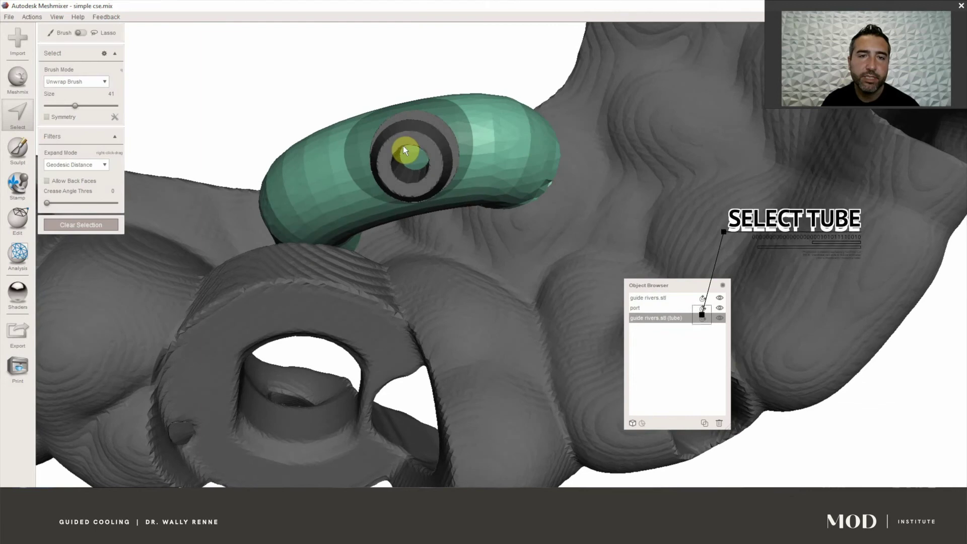
pyautogui.moveTo(63, 104); pyautogui.dragTo(60, 105)
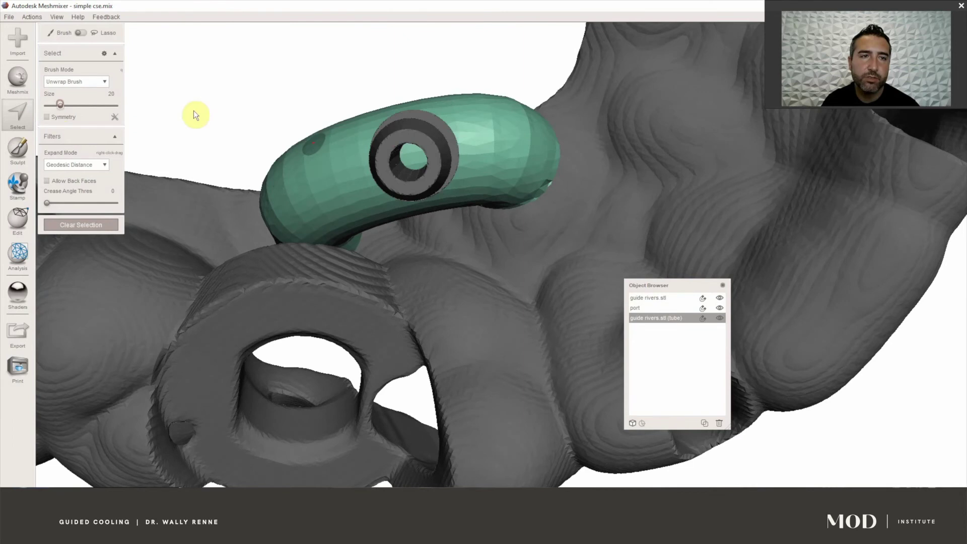
pyautogui.moveTo(416, 162); pyautogui.dragTo(419, 152, button='right')
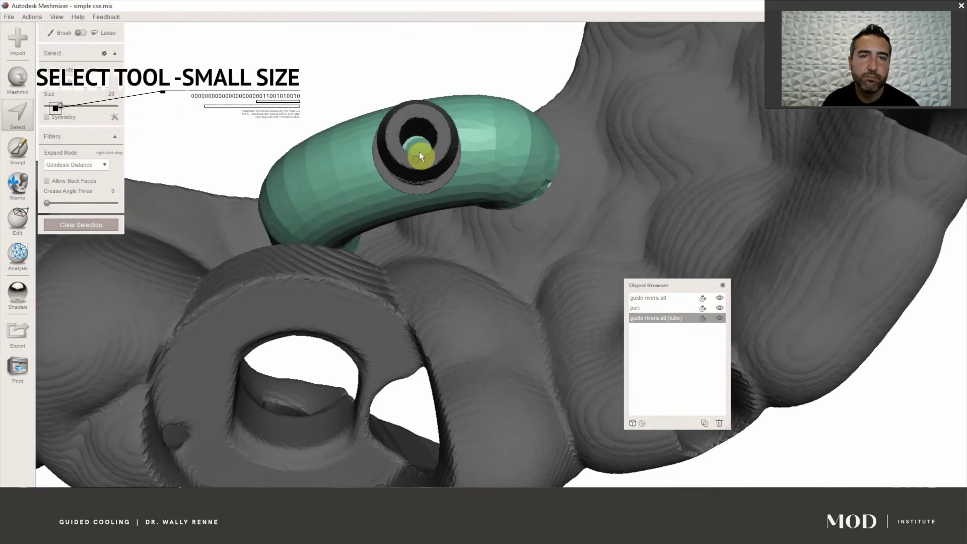
pyautogui.moveTo(420, 153); pyautogui.dragTo(425, 167, button='right')
pyautogui.scroll(3, 419, 154)
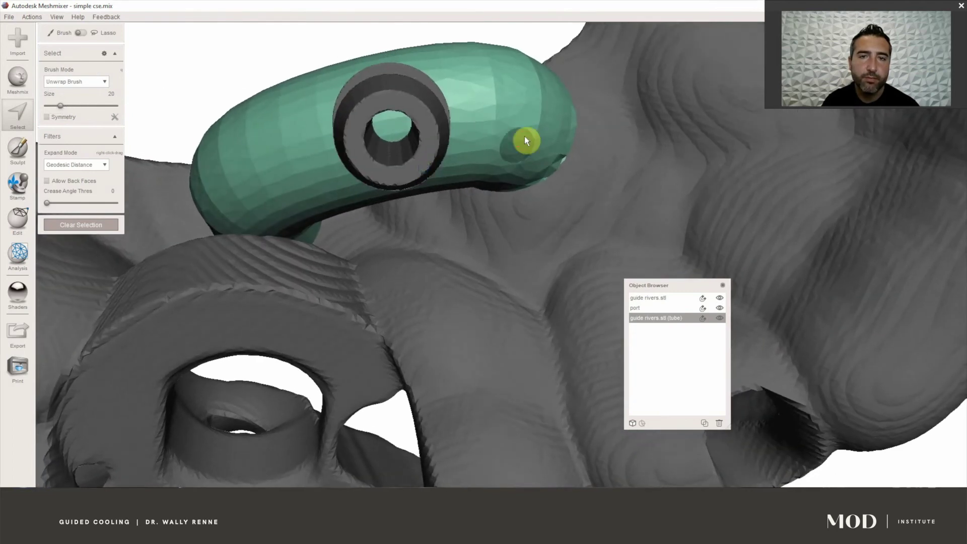
pyautogui.moveTo(416, 130)
pyautogui.mouseDown(button='right')
pyautogui.moveTo(406, 142)
pyautogui.moveTo(416, 132)
pyautogui.moveTo(399, 123)
pyautogui.mouseUp(button='right')
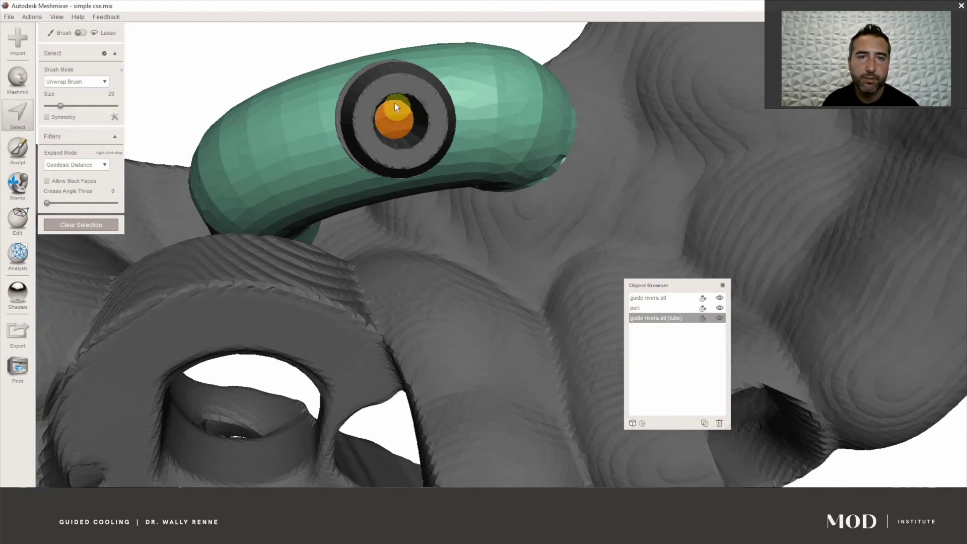
pyautogui.press('b')
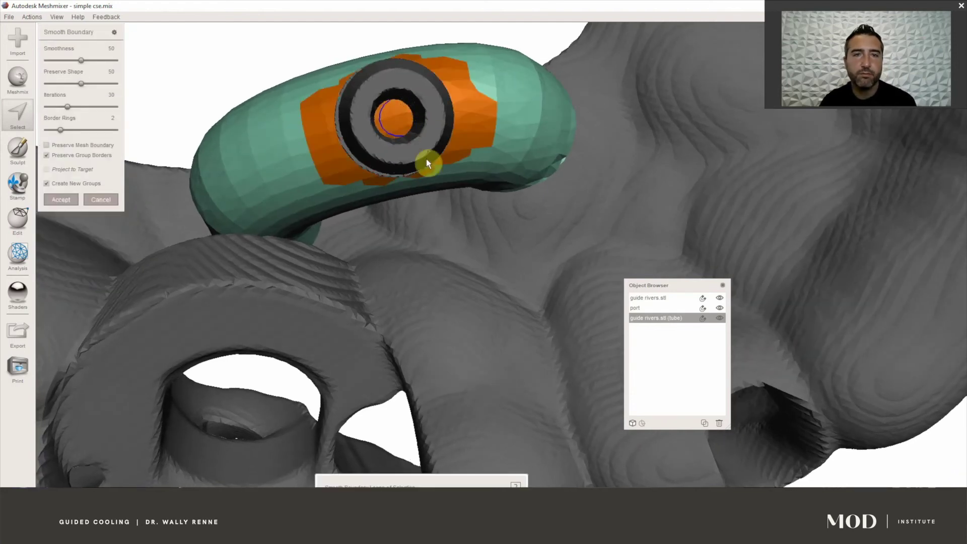
# Cancel Smooth Boundary, hide the port to refine the oval patch, then show the port again
pyautogui.click(115, 200)
pyautogui.click(720, 309)
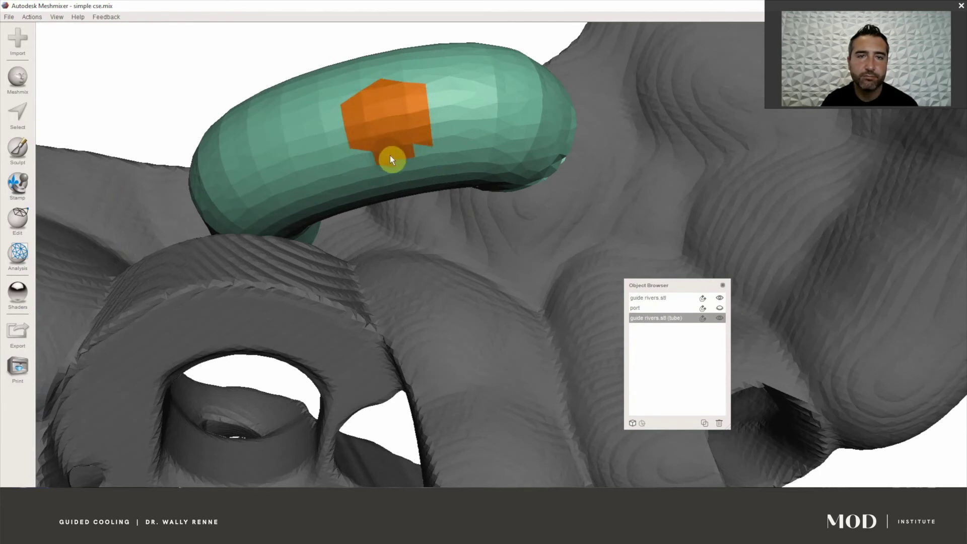
pyautogui.moveTo(514, 150); pyautogui.dragTo(523, 176, button='right')
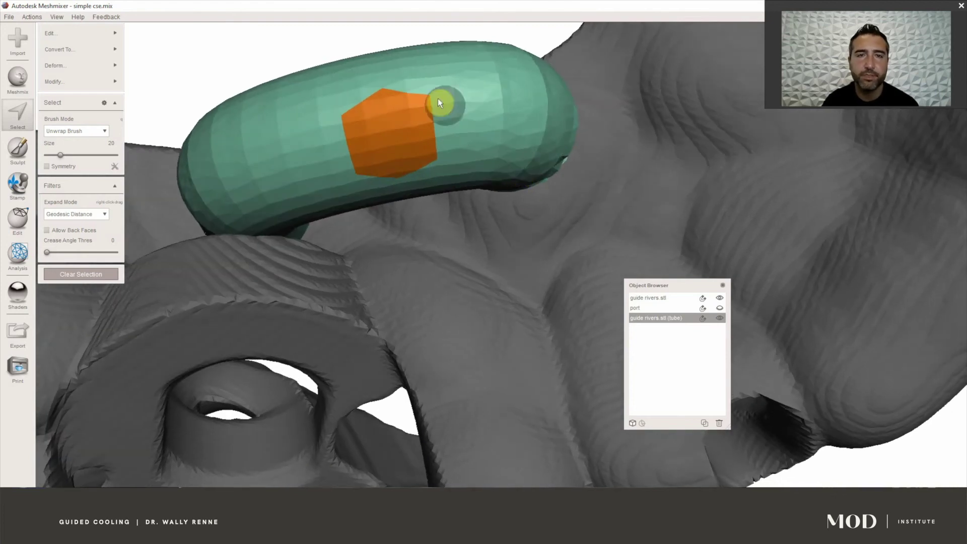
pyautogui.keyDown('alt'); pyautogui.moveTo(423, 180); pyautogui.dragTo(484, 164); pyautogui.keyUp('alt')
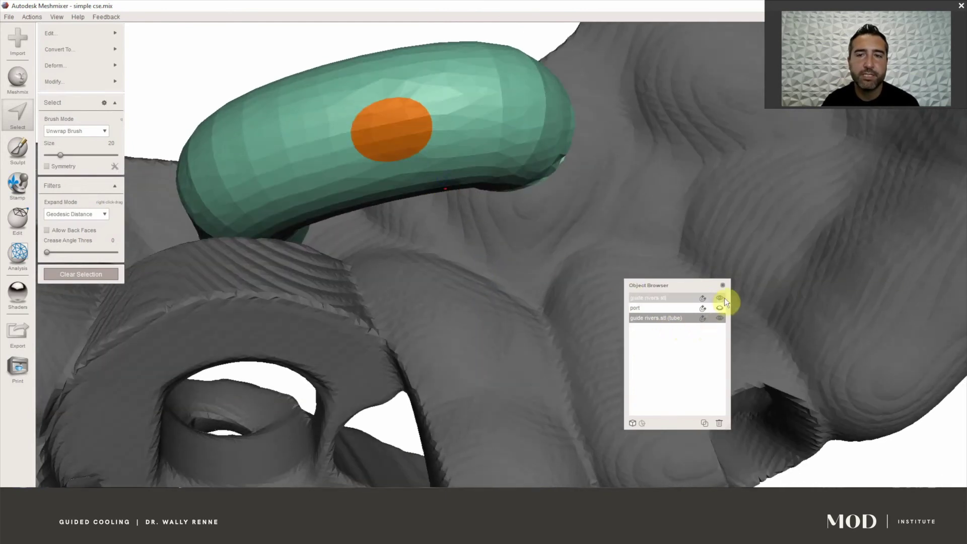
pyautogui.click(721, 299)
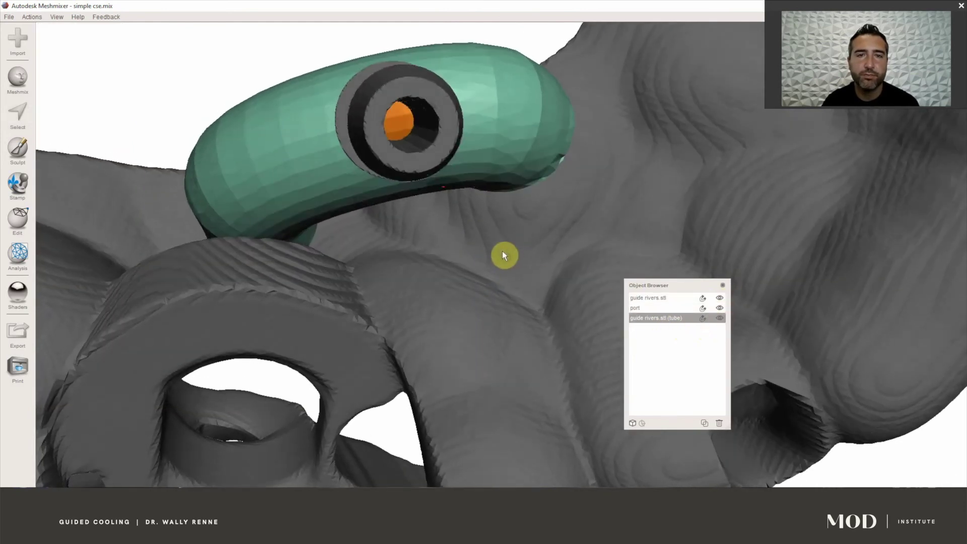
pyautogui.moveTo(496, 234); pyautogui.dragTo(508, 331, button='right')
pyautogui.moveTo(436, 194); pyautogui.dragTo(524, 228, button='right')
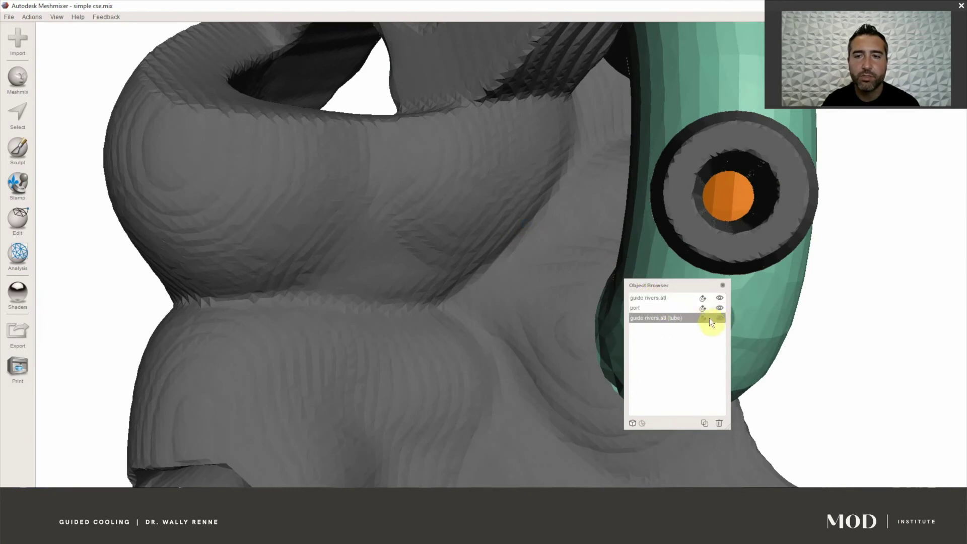
# Hide the port, separate the patch with Y, and hide the tube and guide rivers.stl
pyautogui.click(720, 308)
pyautogui.moveTo(708, 240); pyautogui.dragTo(555, 263, button='right')
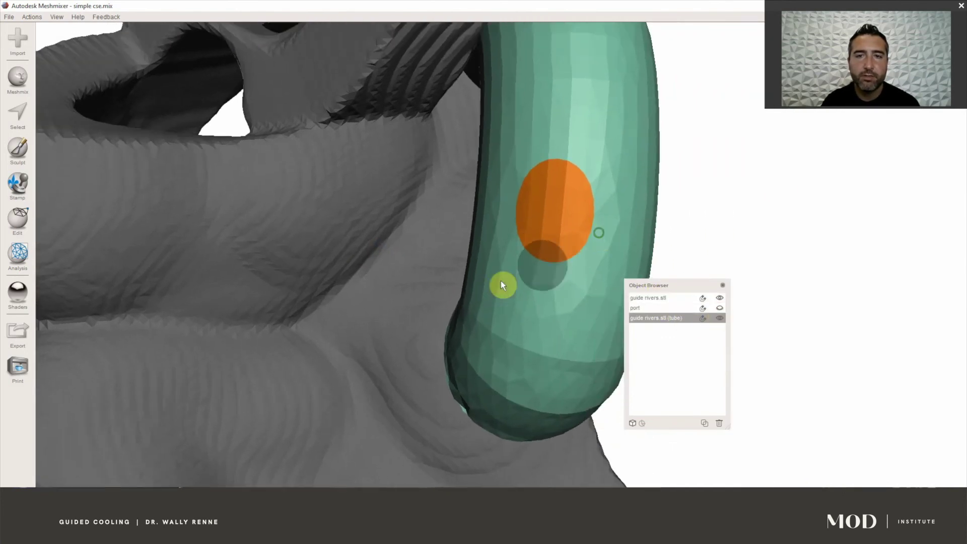
pyautogui.press('y')
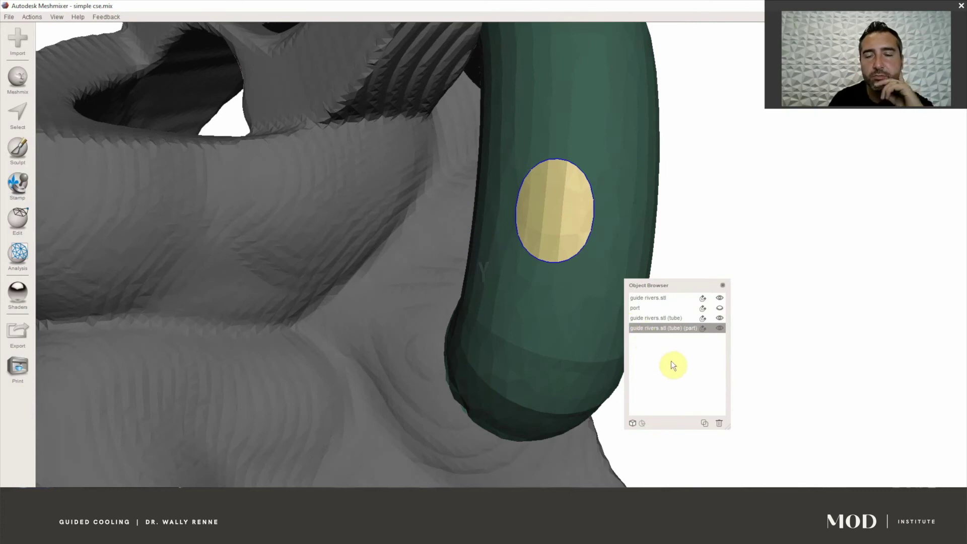
pyautogui.moveTo(557, 291); pyautogui.dragTo(594, 236, button='right')
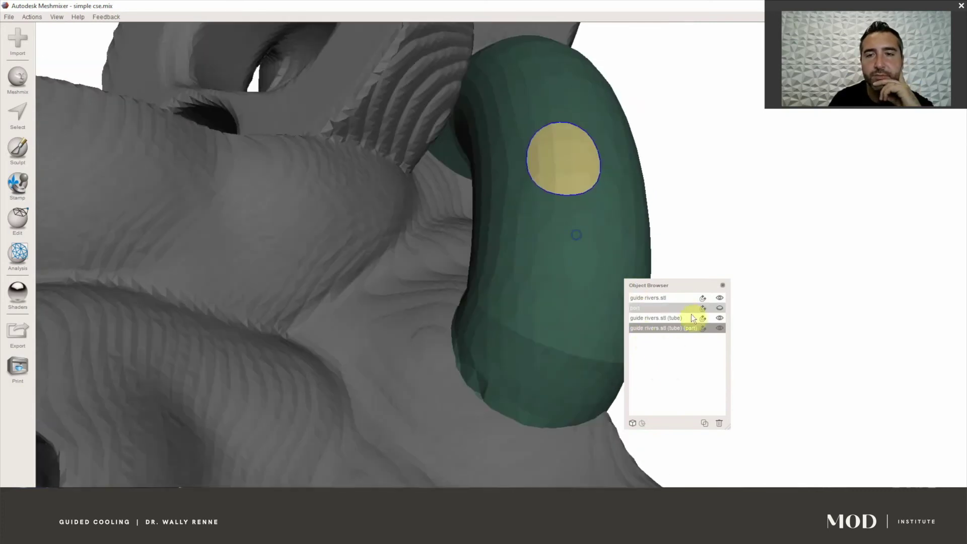
pyautogui.click(720, 318)
pyautogui.click(721, 299)
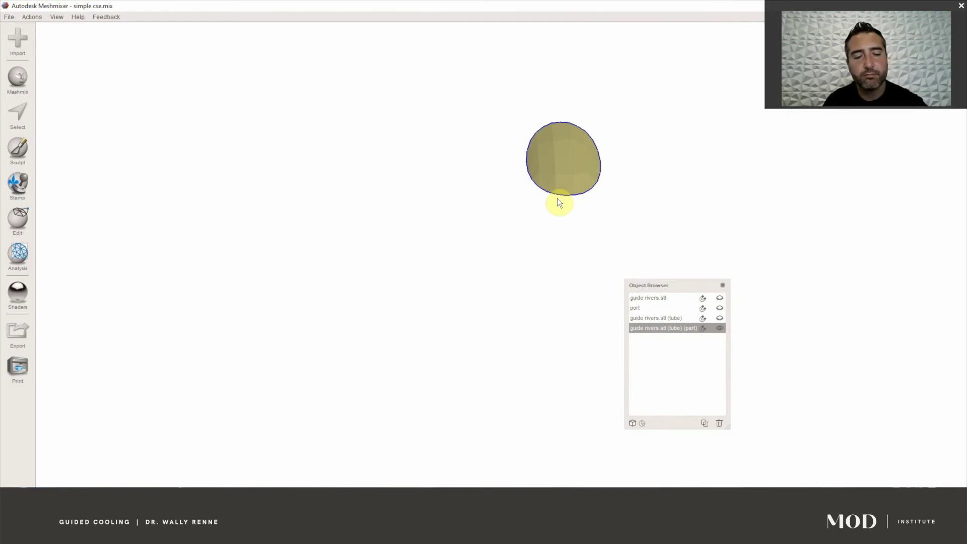
# Extrude the whole separated patch by a 10 mm offset
pyautogui.hotkey('ctrl', 'a')
pyautogui.press('d')
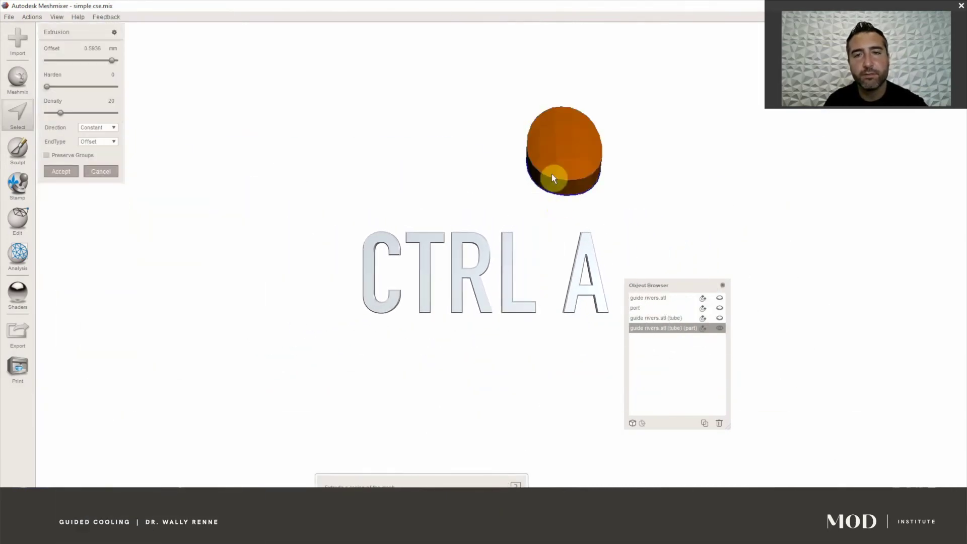
pyautogui.click(101, 48)
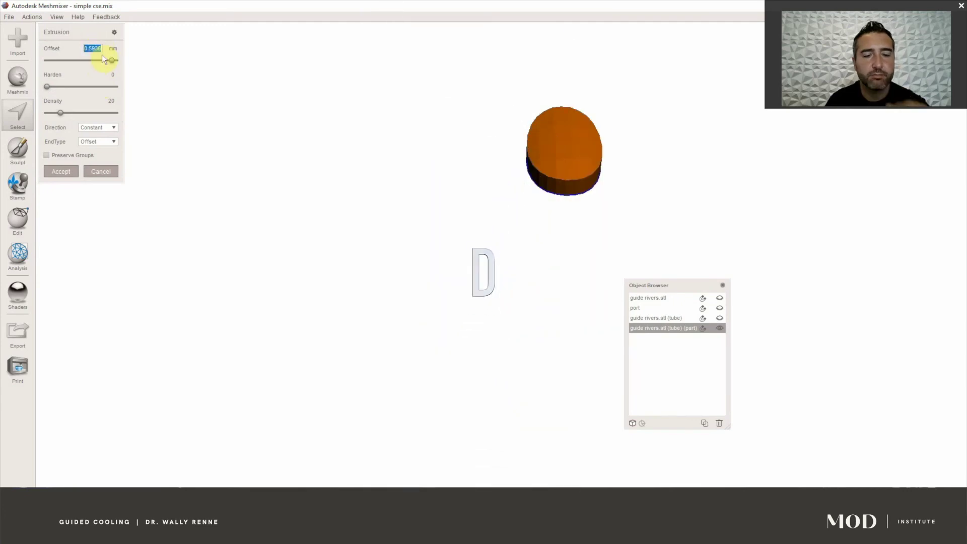
pyautogui.press('Return')
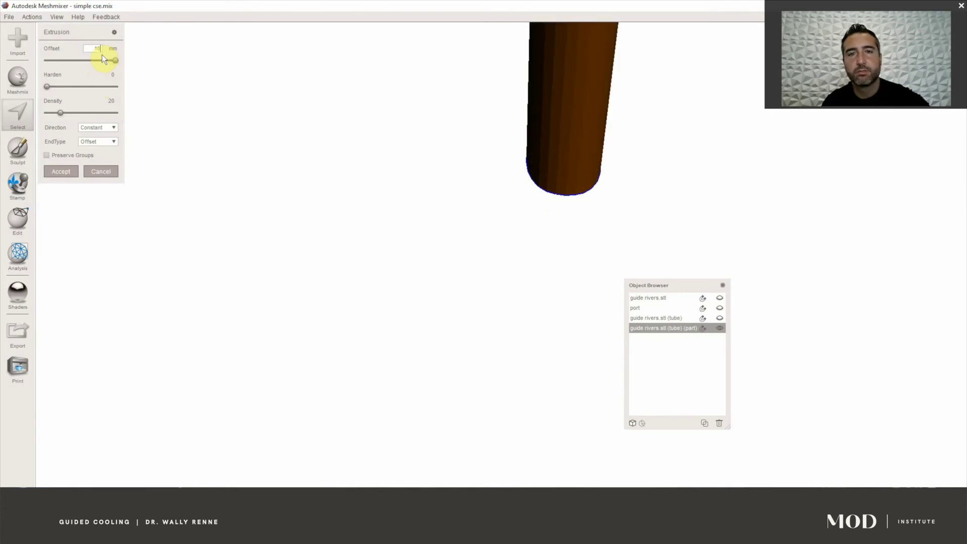
pyautogui.click(61, 172)
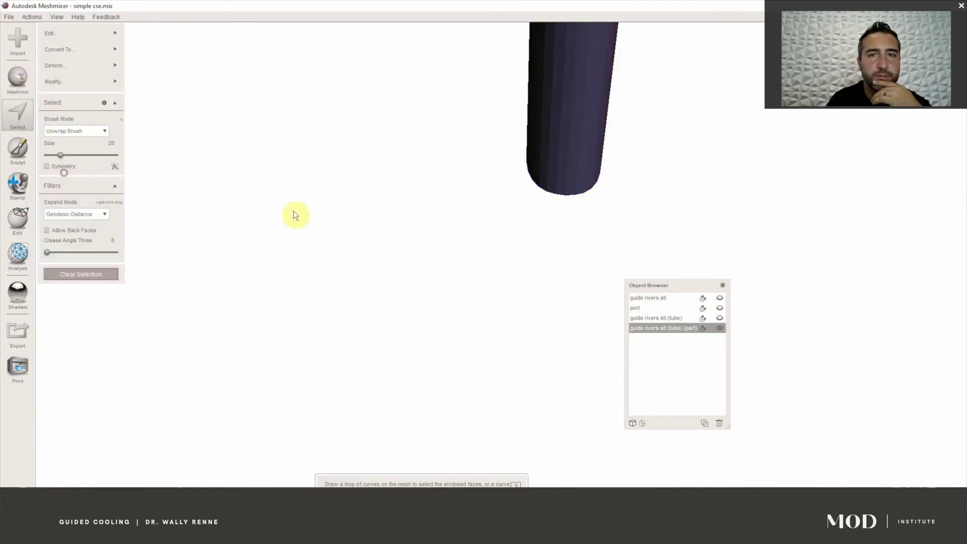
# Extrude the cylinder's end a further 2.2642 mm
pyautogui.press('d')
pyautogui.moveTo(521, 147); pyautogui.dragTo(492, 341, button='right')
pyautogui.moveTo(90, 60); pyautogui.dragTo(130, 69)
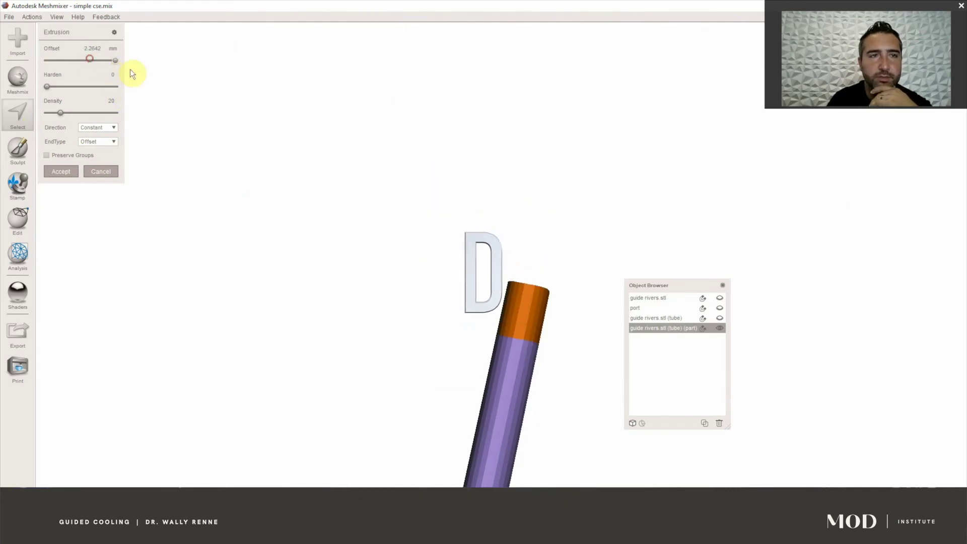
pyautogui.click(69, 173)
pyautogui.moveTo(572, 389); pyautogui.dragTo(596, 198, button='right')
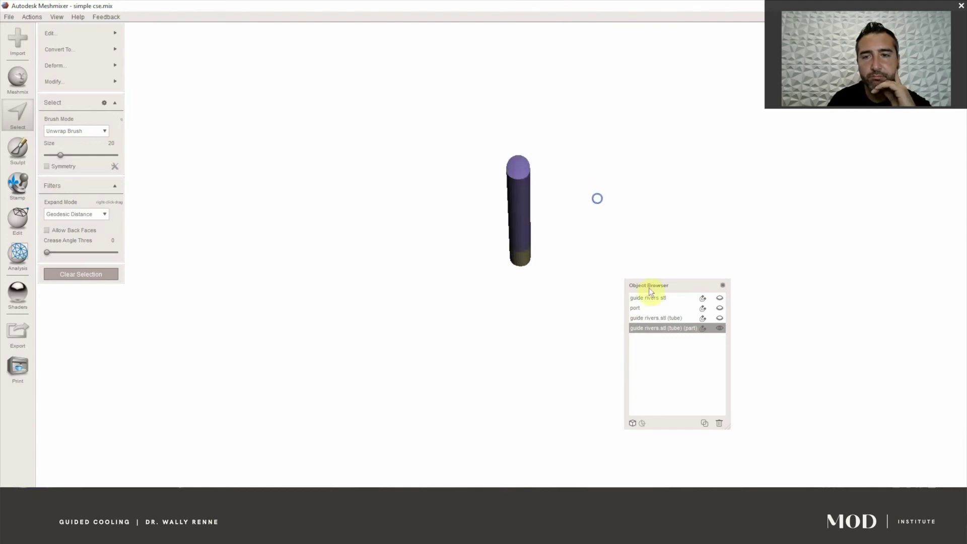
# Toggle the bent tube's visibility to check the cylinder's fit on it
pyautogui.click(719, 318)
pyautogui.click(719, 317)
pyautogui.moveTo(554, 252); pyautogui.dragTo(469, 278, button='right')
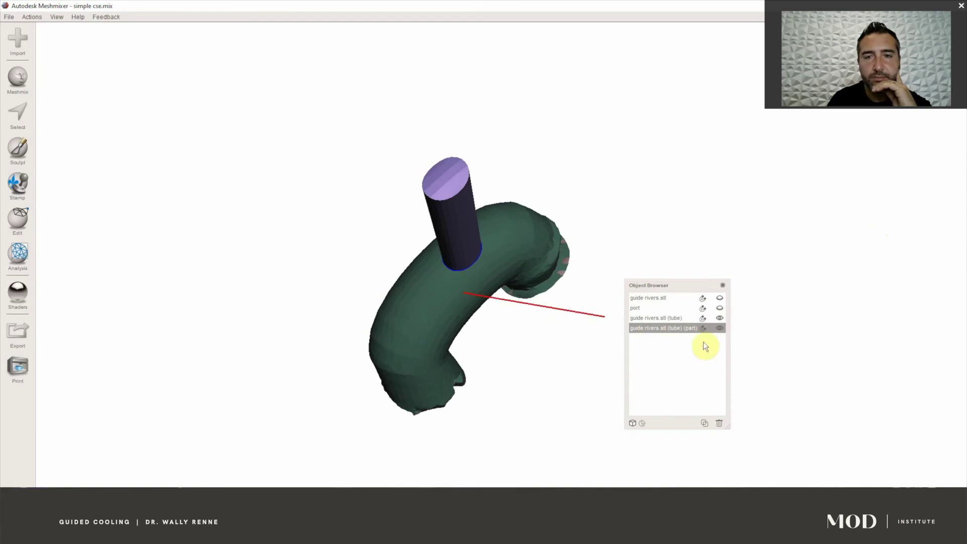
pyautogui.click(719, 321)
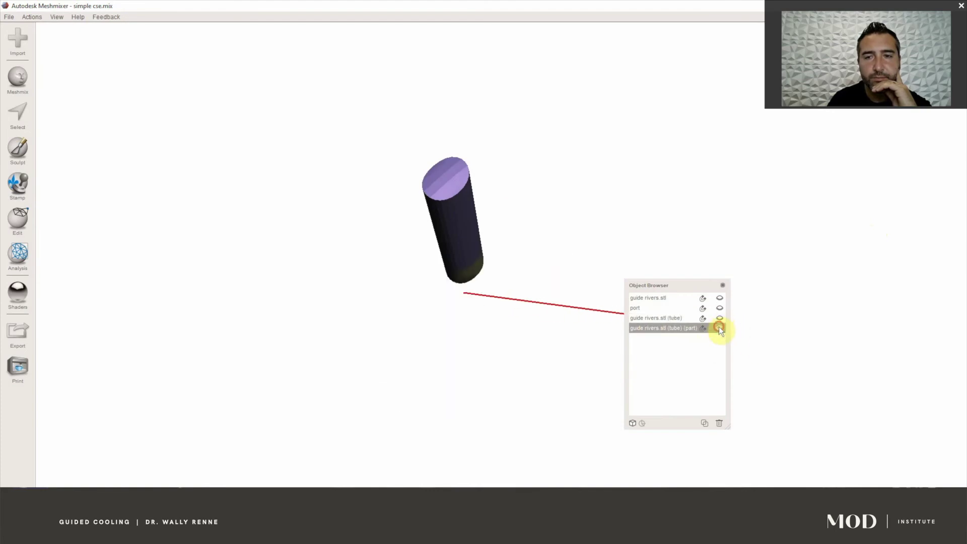
pyautogui.click(718, 327)
pyautogui.click(720, 317)
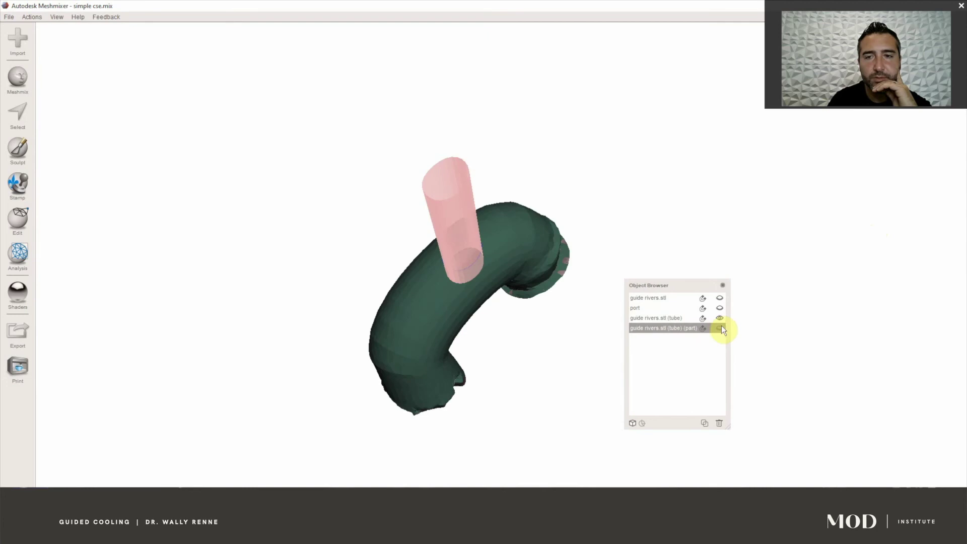
# Select the tube and orbit to bring the oval patch opening on top
pyautogui.click(506, 282)
pyautogui.moveTo(503, 259); pyautogui.dragTo(349, 373, button='right')
pyautogui.scroll(5, 485, 421)
pyautogui.scroll(-5, 368, 335)
pyautogui.moveTo(368, 340); pyautogui.dragTo(540, 313, button='right')
pyautogui.moveTo(470, 265); pyautogui.dragTo(469, 300, button='right')
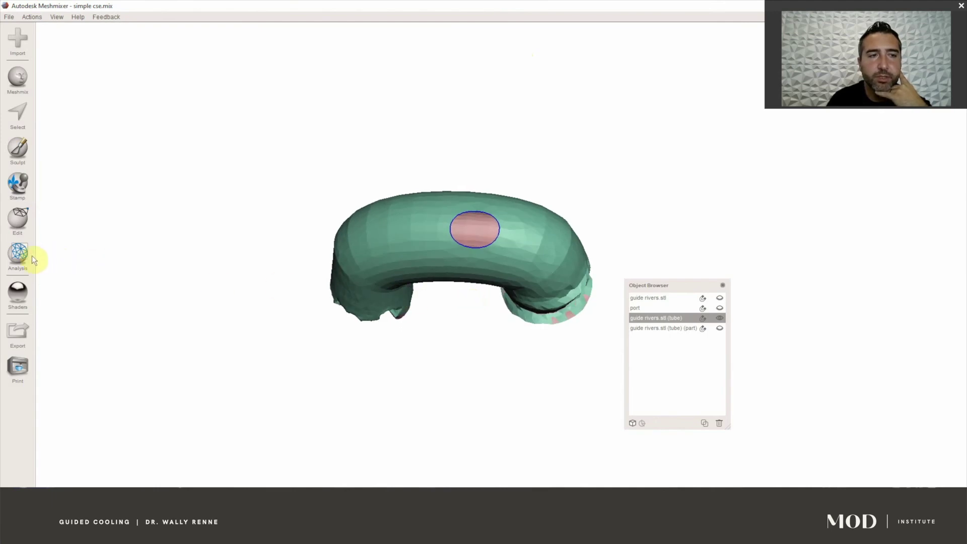
# Fill the tube's oval opening using the Inspector
pyautogui.click(18, 253)
pyautogui.click(78, 34)
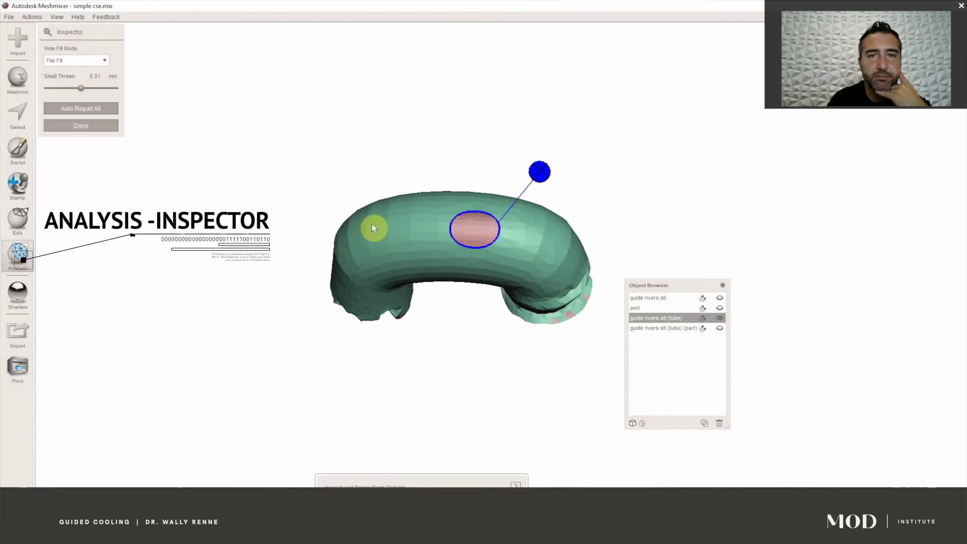
pyautogui.click(540, 172)
pyautogui.moveTo(503, 231); pyautogui.dragTo(461, 153, button='right')
# Show the extruded cylinder part standing upright on the tube again
pyautogui.click(719, 329)
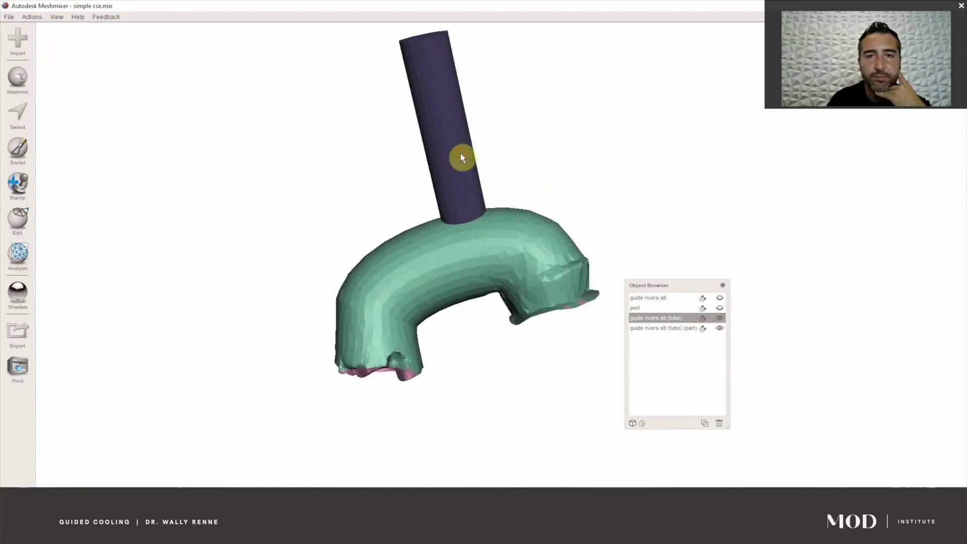
pyautogui.moveTo(464, 247); pyautogui.dragTo(482, 258, button='right')
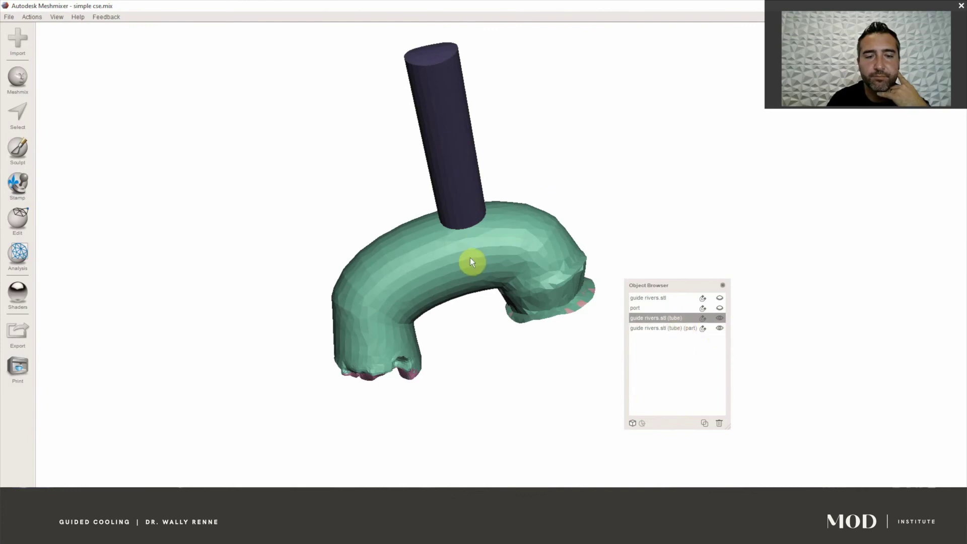
pyautogui.moveTo(471, 261)
pyautogui.mouseDown(button='right')
pyautogui.moveTo(500, 390)
pyautogui.moveTo(496, 265)
pyautogui.moveTo(483, 261)
pyautogui.mouseUp(button='right')
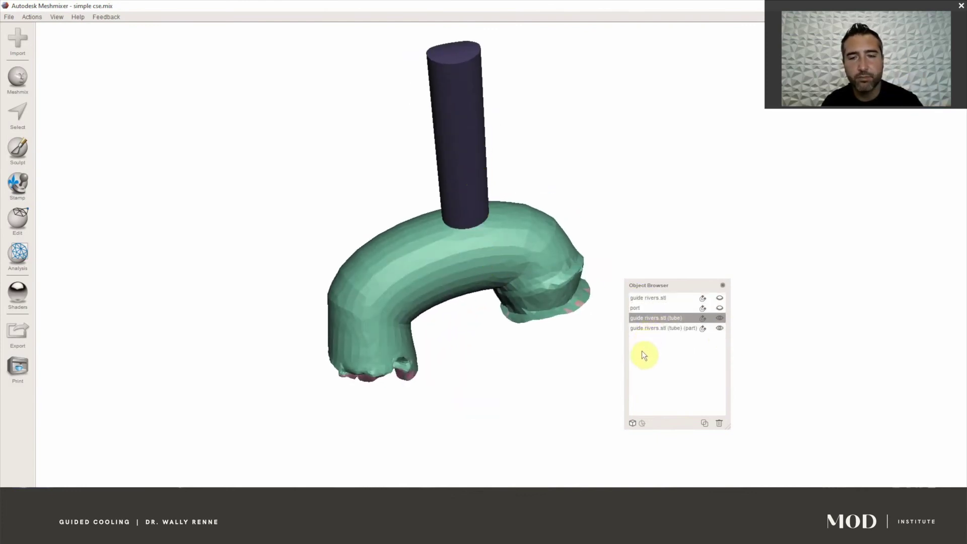
# Boolean-subtract the cylinder part from the tube, then show the port again
pyautogui.keyDown('shift'); pyautogui.click(643, 325); pyautogui.keyUp('shift')
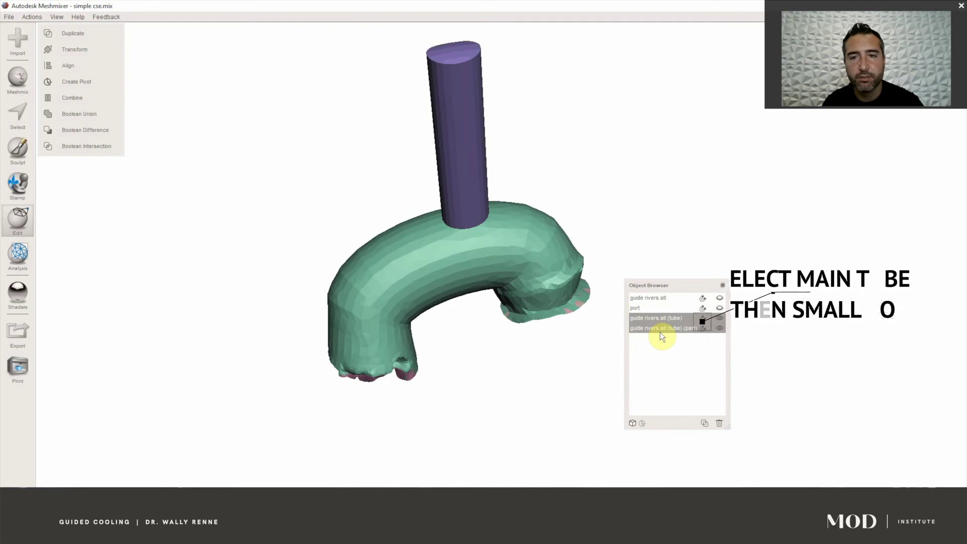
pyautogui.click(449, 262)
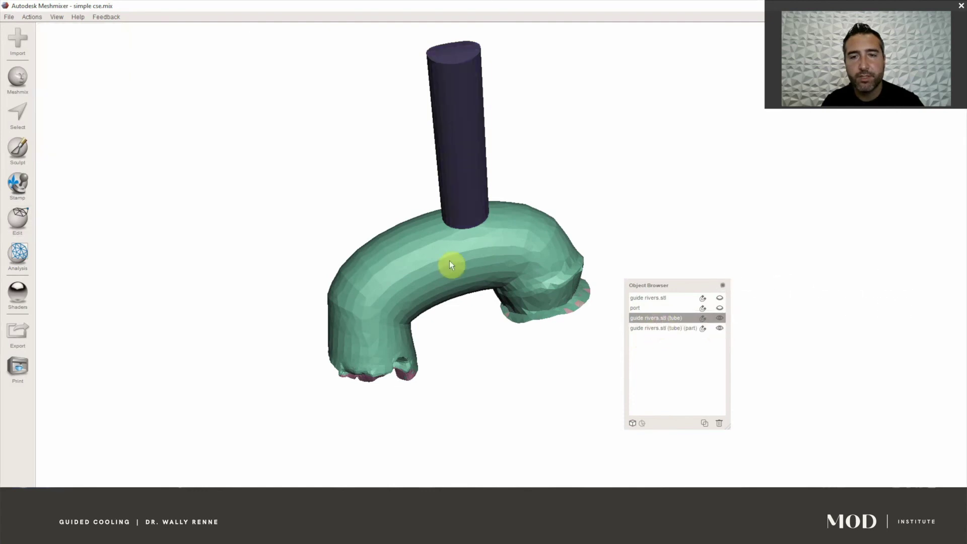
pyautogui.keyDown('shift'); pyautogui.click(681, 329); pyautogui.keyUp('shift')
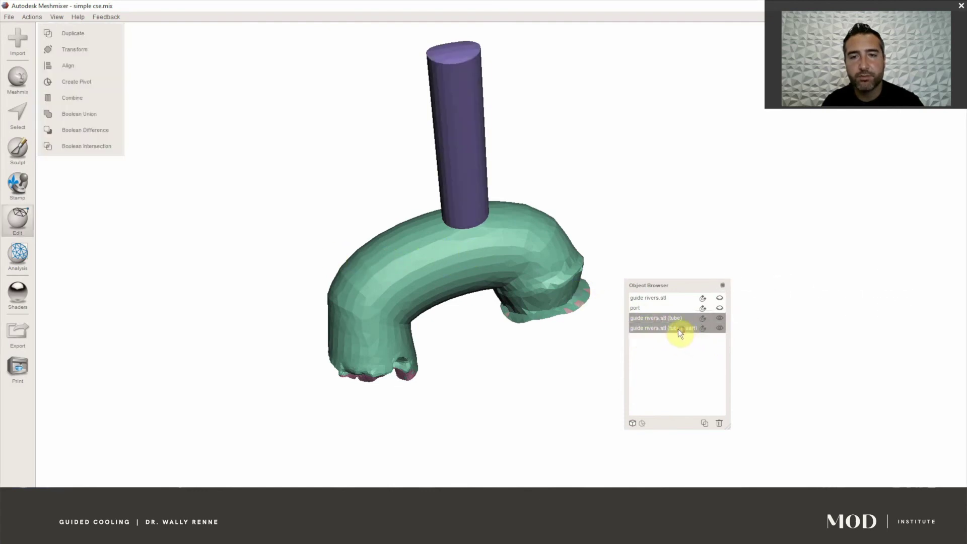
pyautogui.click(107, 134)
pyautogui.moveTo(507, 225); pyautogui.dragTo(524, 311, button='right')
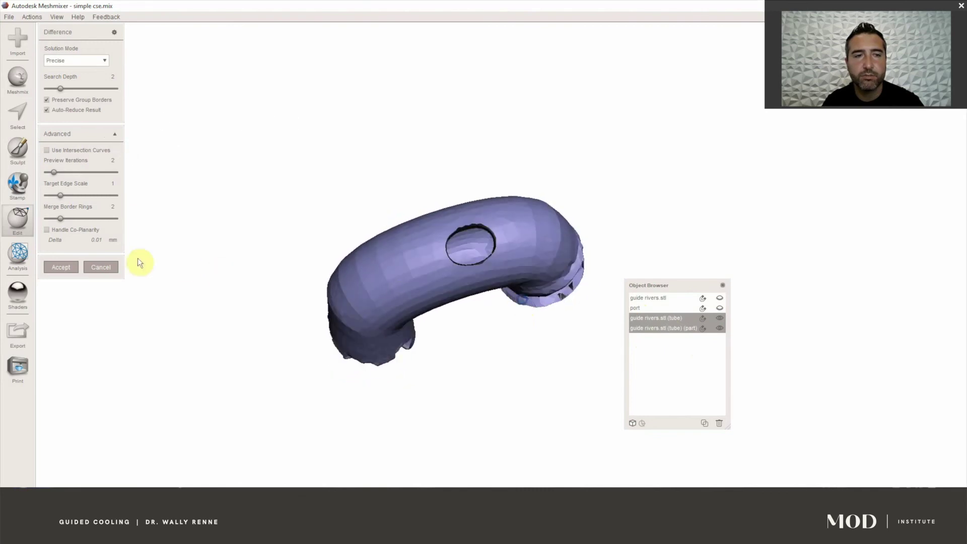
pyautogui.click(75, 268)
pyautogui.moveTo(427, 346); pyautogui.dragTo(449, 261, button='right')
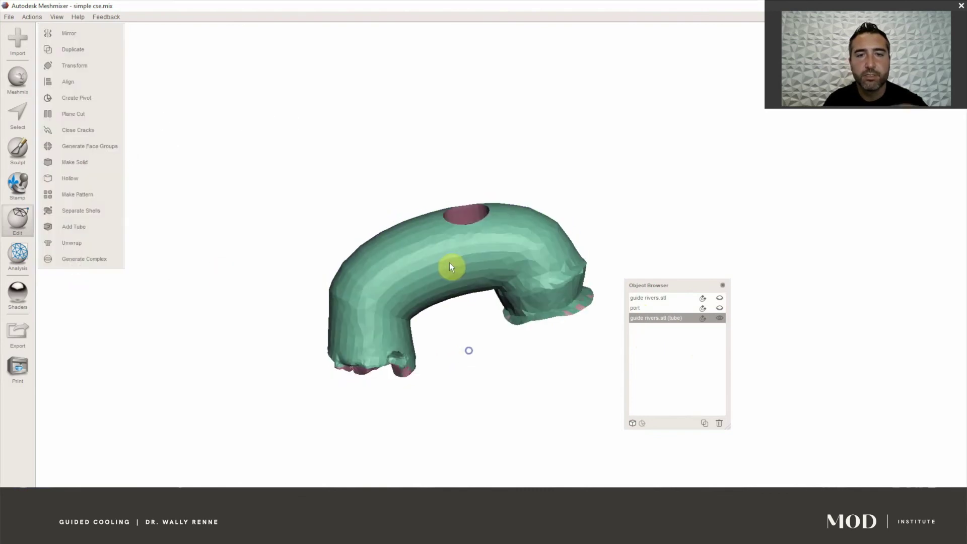
pyautogui.click(719, 309)
# Make the jaw guide visible again and delete the extra solid tube copy
pyautogui.click(720, 298)
pyautogui.moveTo(668, 333); pyautogui.dragTo(399, 479, button='right')
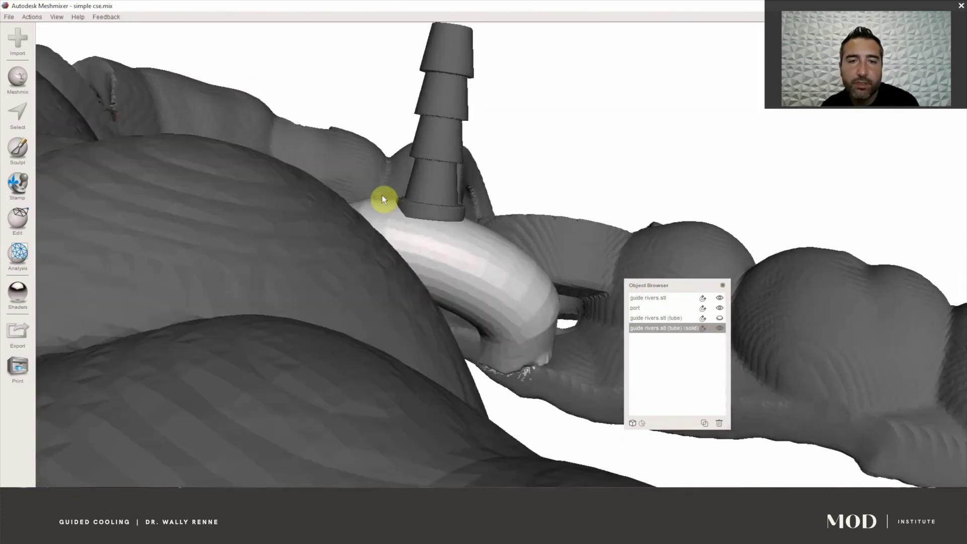
pyautogui.moveTo(384, 201); pyautogui.dragTo(356, 335, button='right')
pyautogui.scroll(-5, 356, 334)
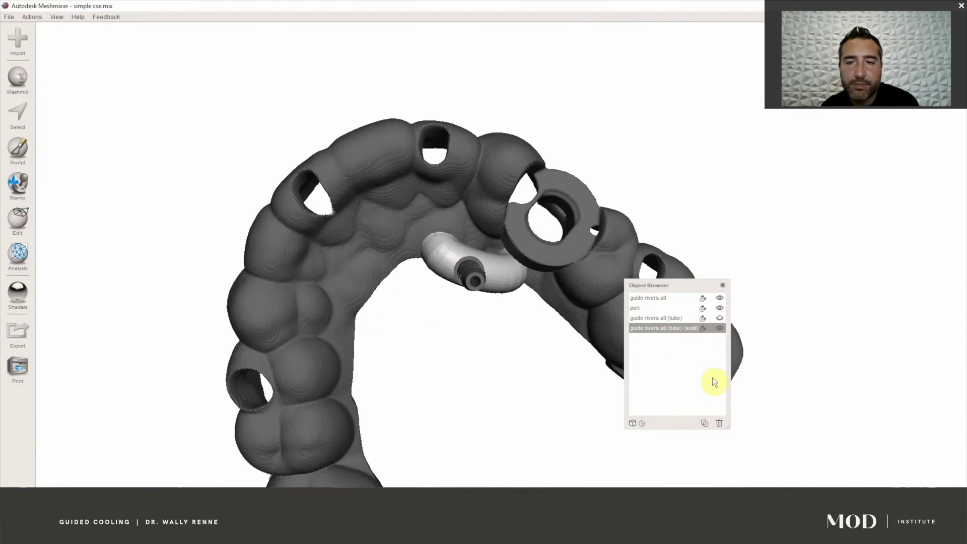
pyautogui.click(719, 423)
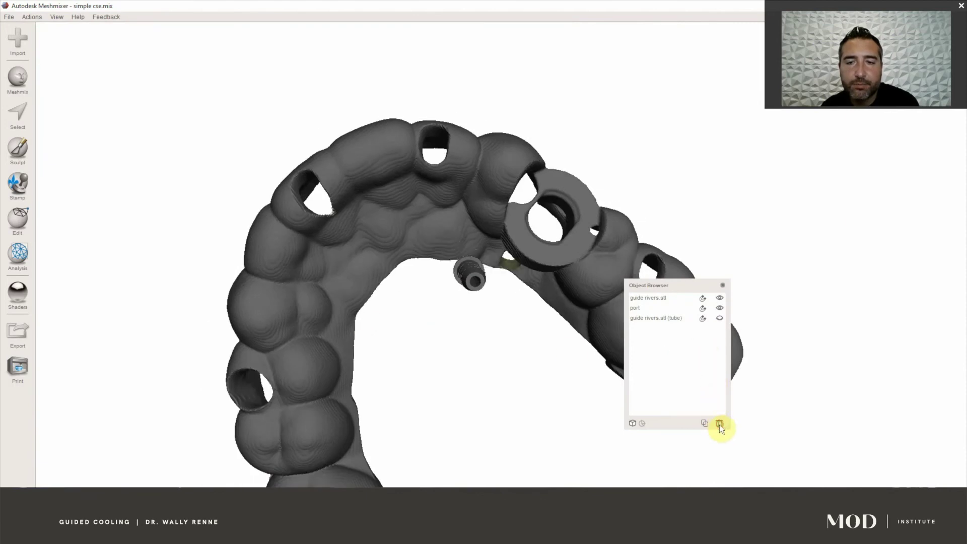
# Unhide the hollow tube, check the port seated over its opening, and select the port
pyautogui.click(720, 318)
pyautogui.moveTo(534, 368); pyautogui.dragTo(493, 462, button='right')
pyautogui.click(724, 317)
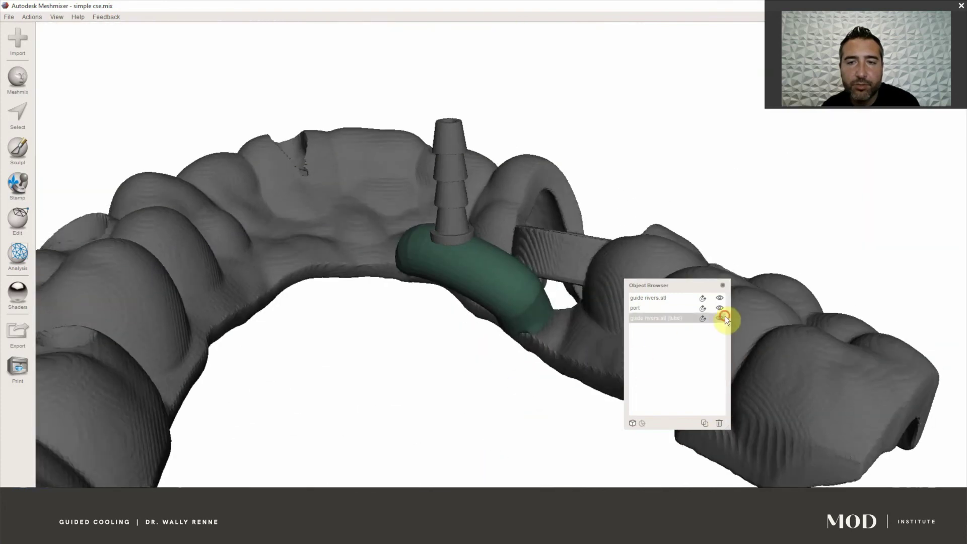
pyautogui.click(720, 308)
pyautogui.click(720, 308)
pyautogui.moveTo(604, 322); pyautogui.dragTo(484, 253, button='right')
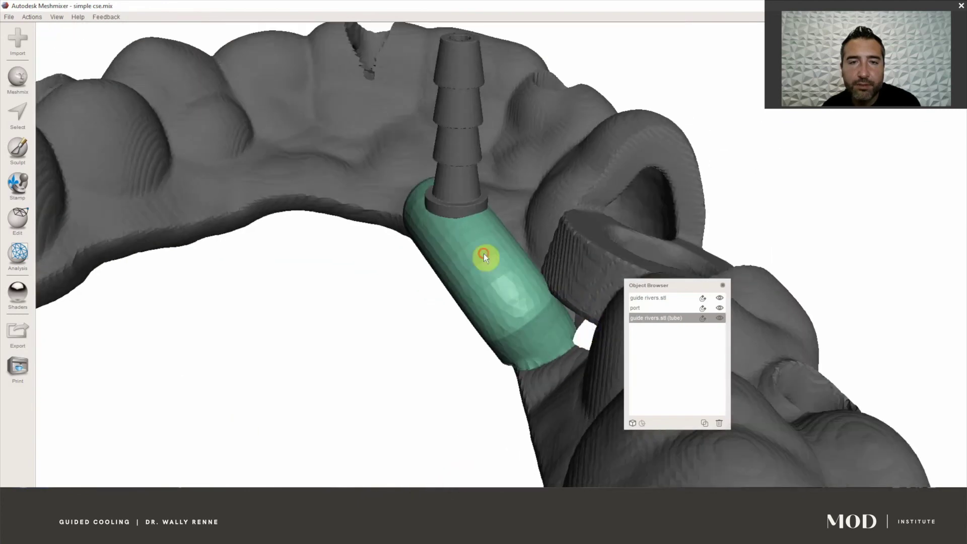
pyautogui.click(471, 181)
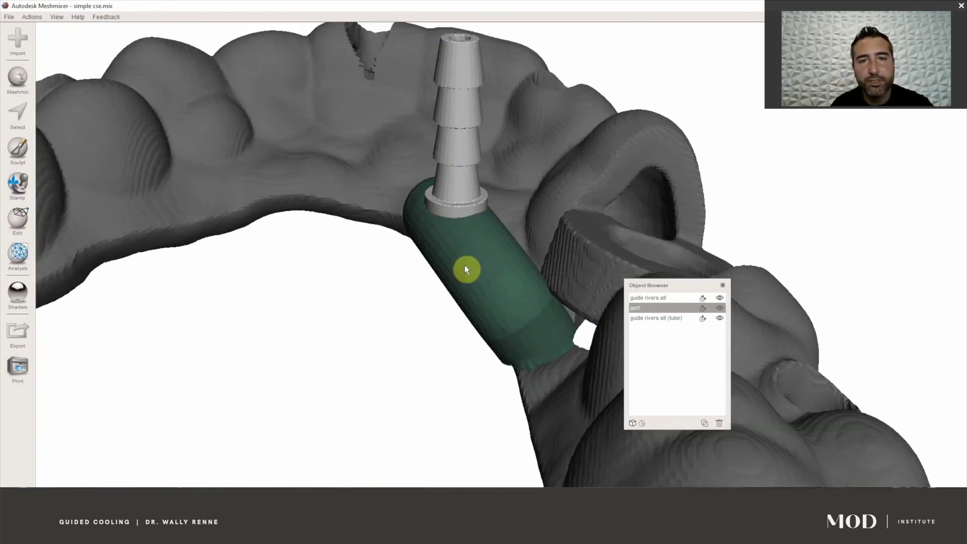
# Select the tube together with the port and inspect how they fit
pyautogui.keyDown('shift'); pyautogui.click(466, 241); pyautogui.keyUp('shift')
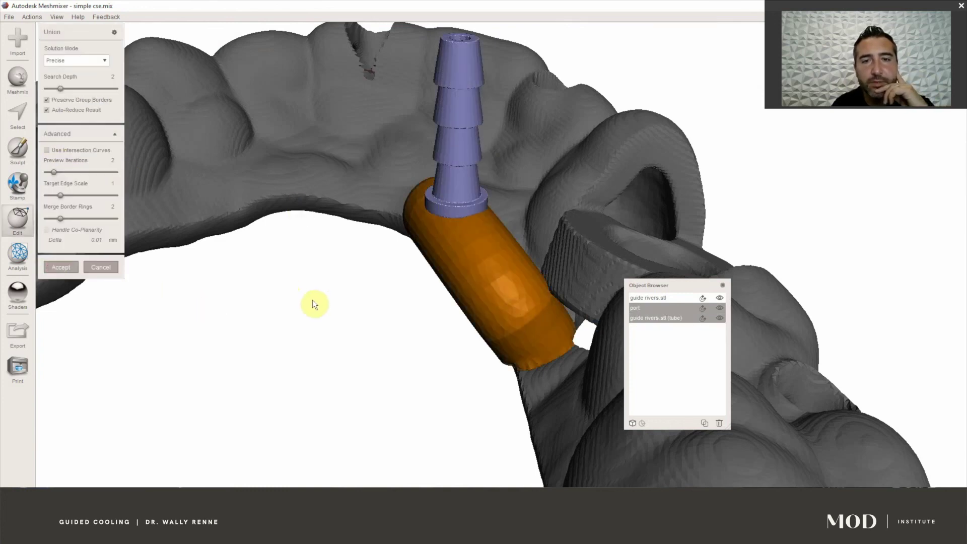
pyautogui.scroll(-5, 367, 276)
pyautogui.moveTo(514, 274); pyautogui.dragTo(755, 190, button='right')
pyautogui.moveTo(442, 298); pyautogui.dragTo(501, 298, button='right')
pyautogui.moveTo(505, 346); pyautogui.dragTo(485, 356, button='right')
# Combine the guide and port into a single object with the tube and connector attached
pyautogui.keyDown('shift'); pyautogui.click(514, 381); pyautogui.keyUp('shift')
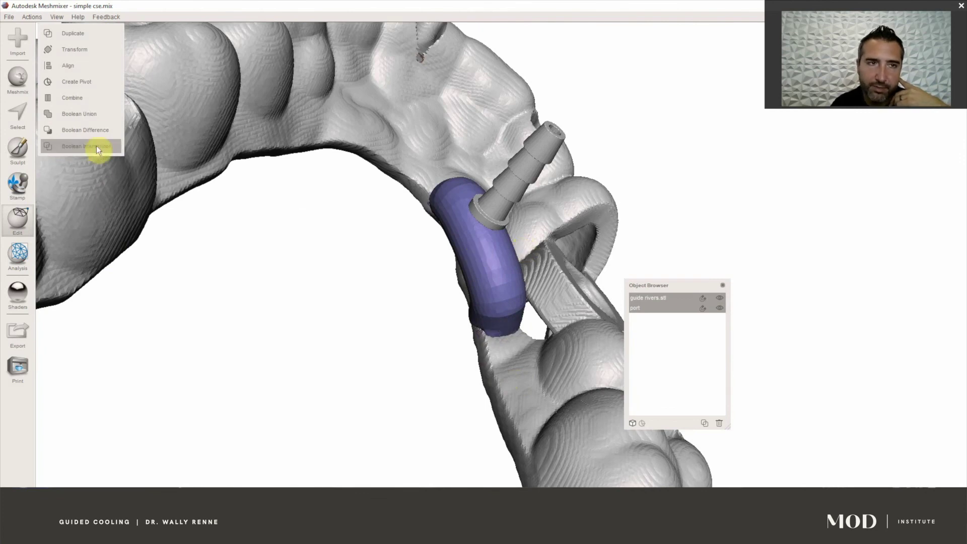
pyautogui.click(80, 98)
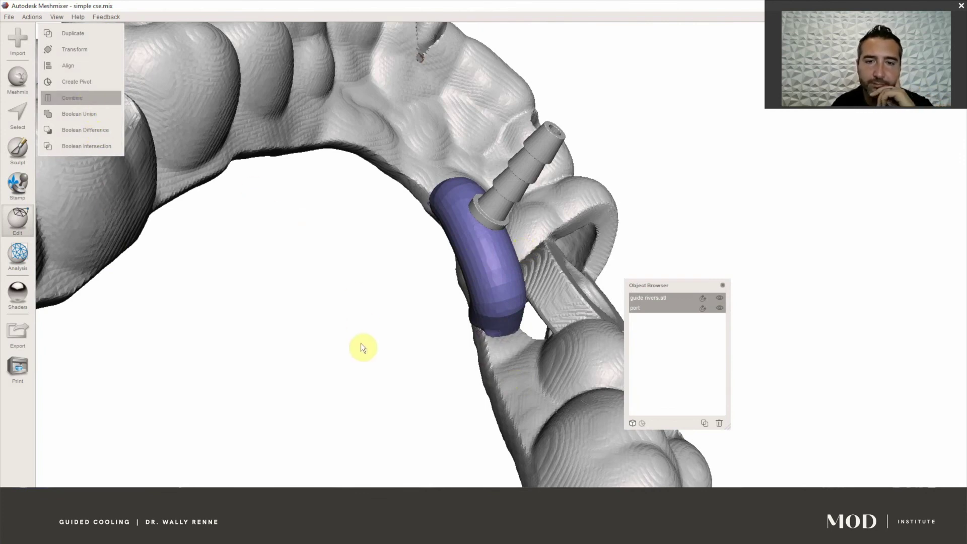
pyautogui.scroll(-5, 467, 259)
pyautogui.moveTo(467, 258); pyautogui.dragTo(528, 305, button='right')
pyautogui.moveTo(360, 292); pyautogui.dragTo(395, 17, button='right')
pyautogui.moveTo(381, 300); pyautogui.dragTo(713, 321, button='right')
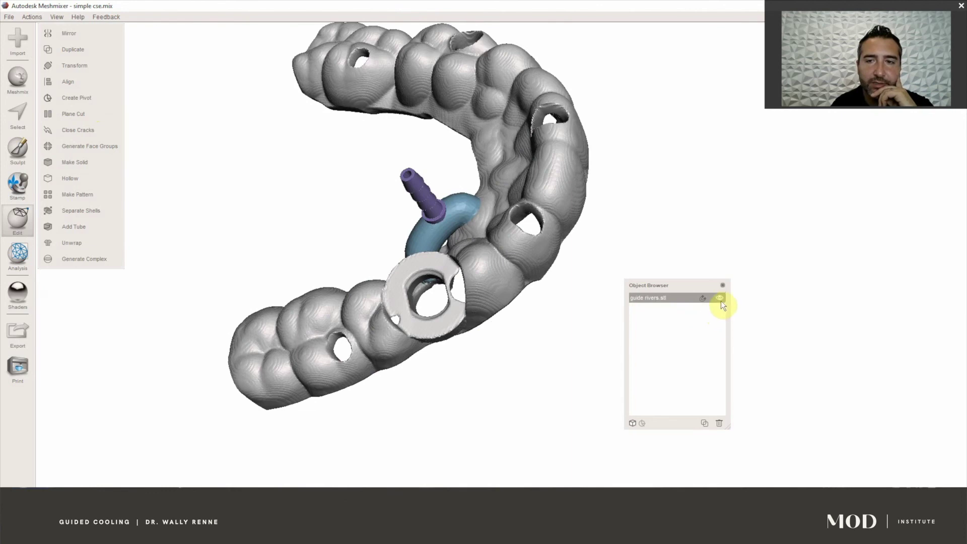
pyautogui.click(720, 298)
pyautogui.moveTo(474, 267); pyautogui.dragTo(447, 26, button='right')
pyautogui.scroll(5, 476, 256)
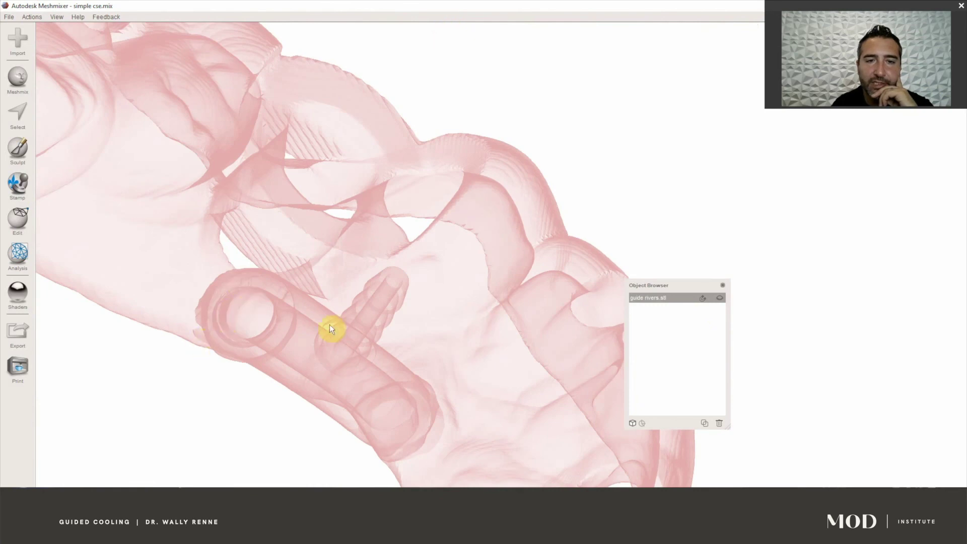
pyautogui.scroll(-5, 331, 327)
pyautogui.moveTo(381, 358); pyautogui.dragTo(347, 319, button='middle')
pyautogui.moveTo(347, 320); pyautogui.dragTo(321, 233, button='right')
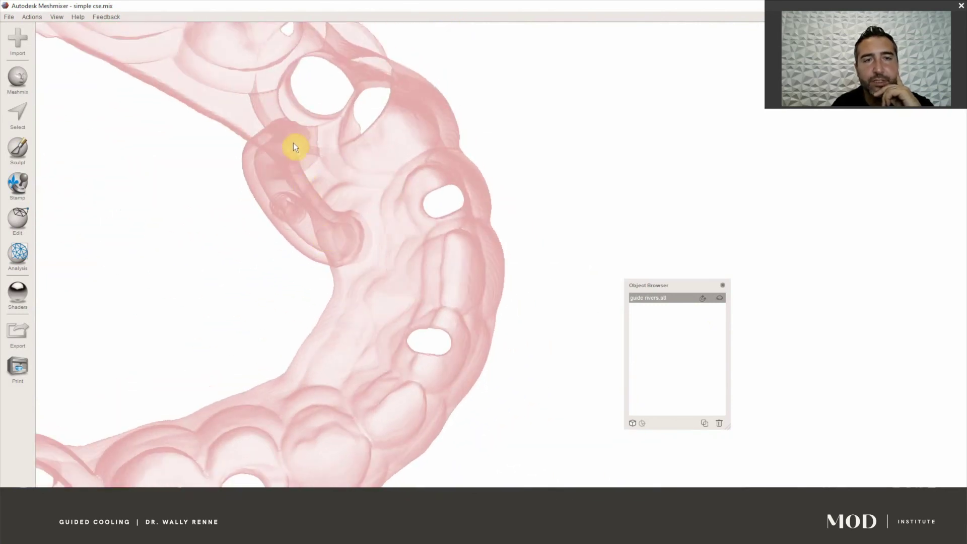
pyautogui.moveTo(294, 146); pyautogui.dragTo(438, 240, button='right')
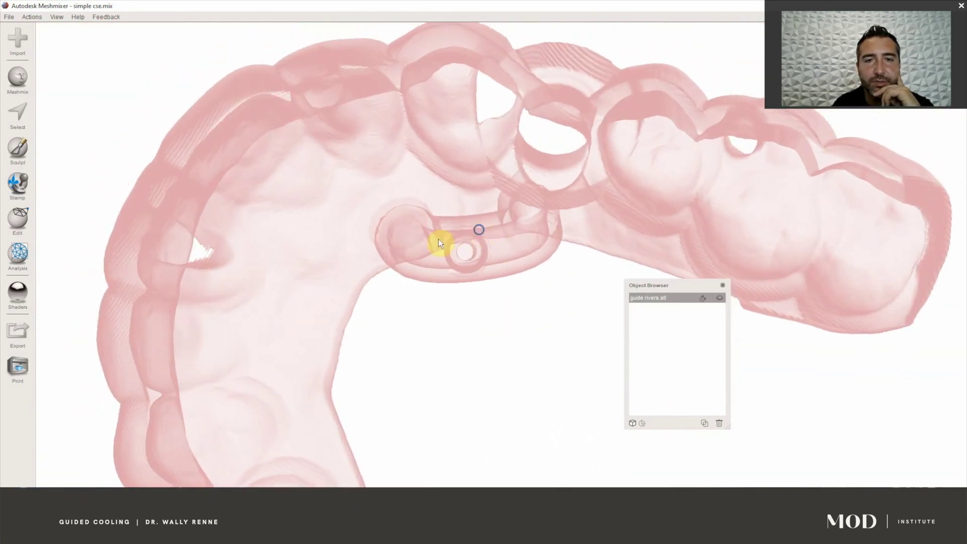
pyautogui.click(719, 298)
pyautogui.moveTo(576, 280); pyautogui.dragTo(461, 274, button='right')
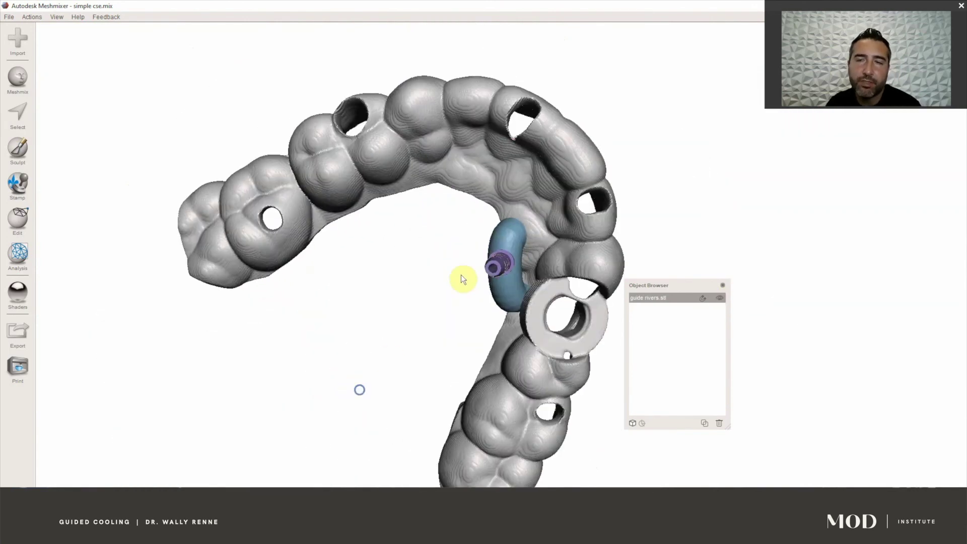
pyautogui.scroll(3, 478, 308)
pyautogui.moveTo(520, 289); pyautogui.dragTo(377, 232, button='right')
pyautogui.scroll(-2, 418, 240)
pyautogui.moveTo(425, 263); pyautogui.dragTo(447, 230, button='right')
pyautogui.moveTo(463, 293); pyautogui.dragTo(401, 173, button='right')
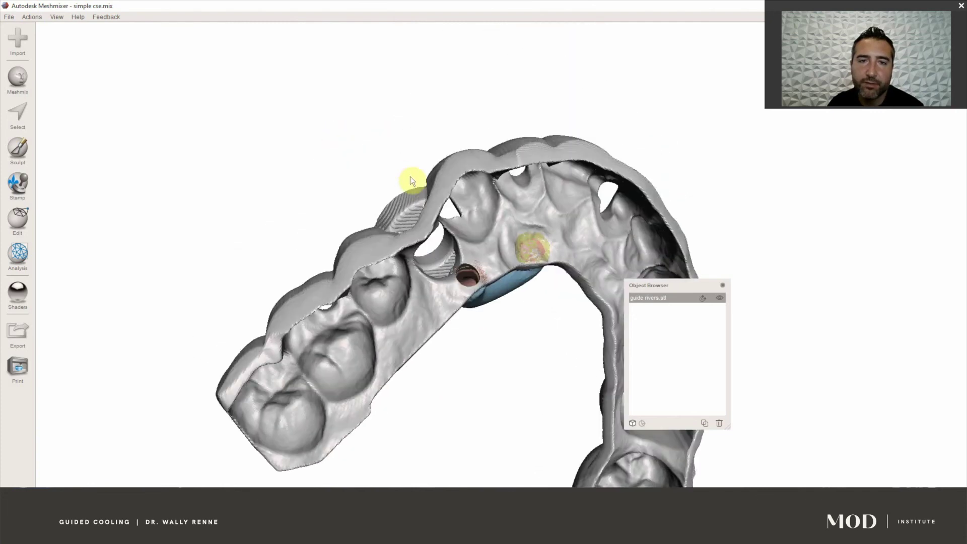
pyautogui.moveTo(472, 282); pyautogui.dragTo(439, 226, button='right')
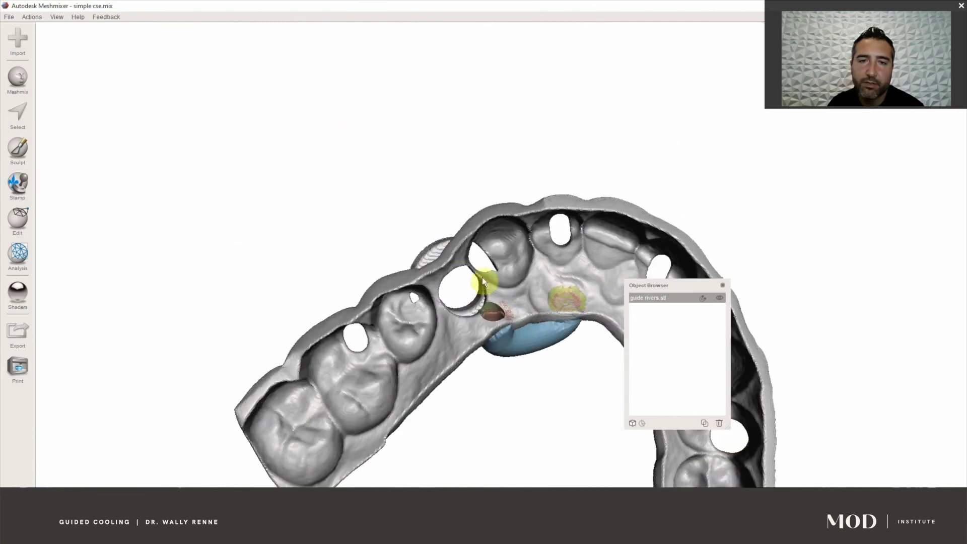
pyautogui.moveTo(492, 323); pyautogui.dragTo(523, 264, button='right')
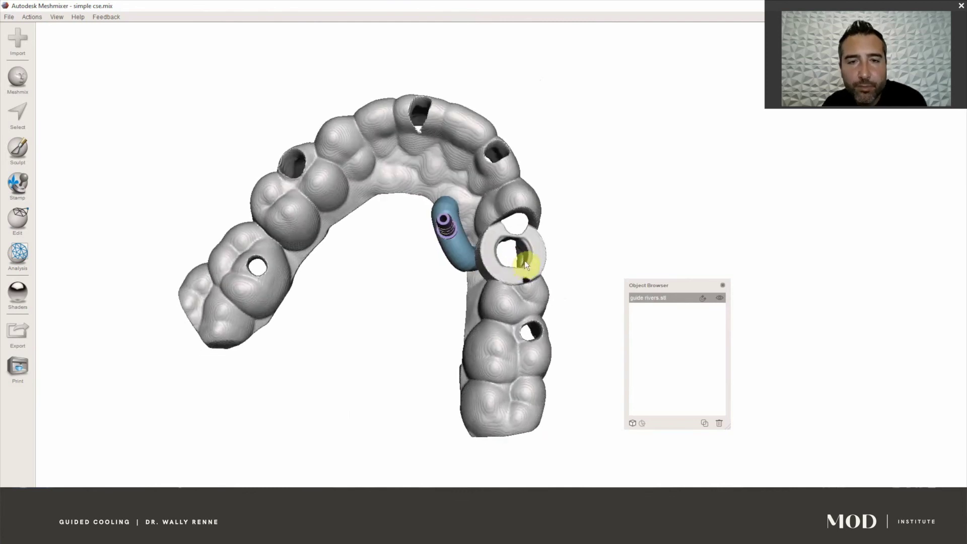
pyautogui.scroll(4, 524, 259)
pyautogui.moveTo(489, 230); pyautogui.dragTo(521, 122, button='right')
pyautogui.press('c')
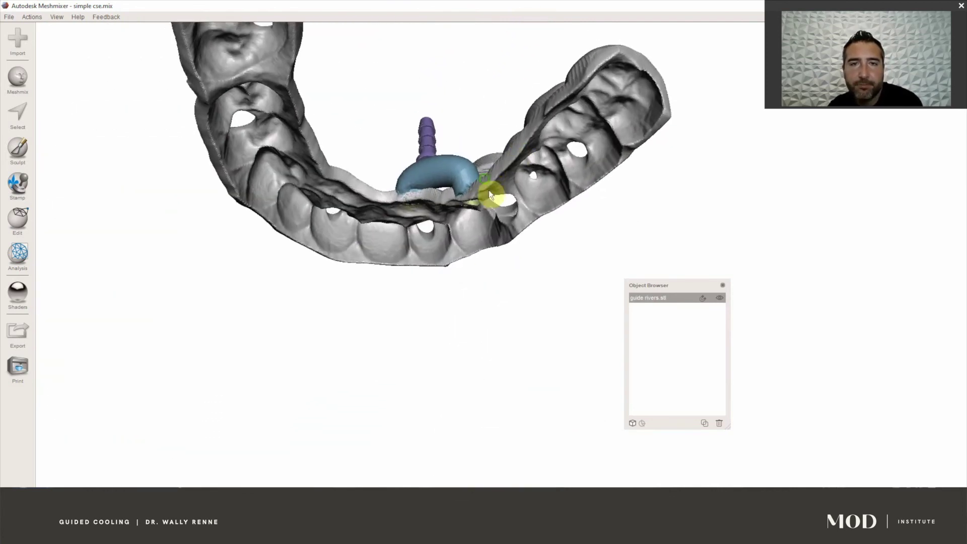
pyautogui.scroll(5, 463, 303)
pyautogui.moveTo(463, 304); pyautogui.dragTo(262, 322, button='right')
pyautogui.scroll(3, 495, 306)
pyautogui.scroll(5, 276, 319)
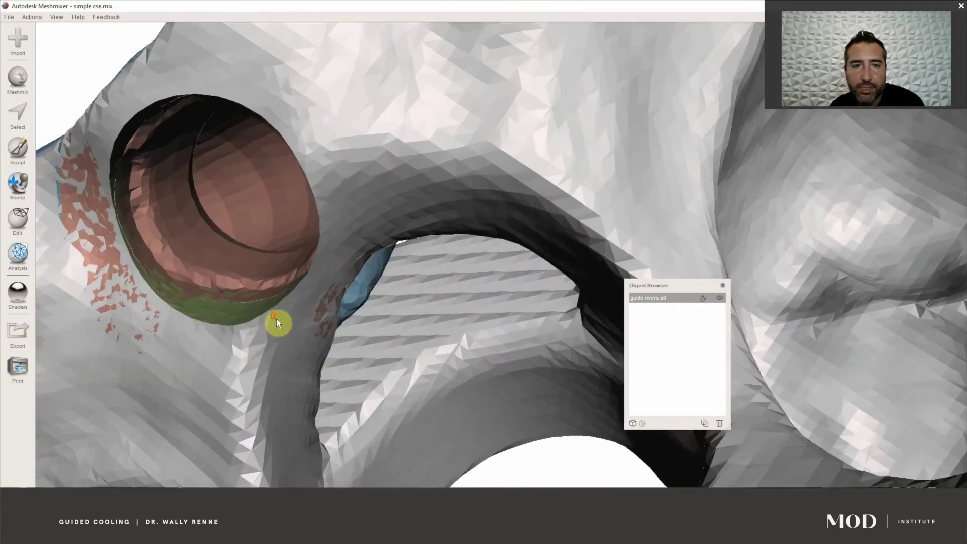
pyautogui.moveTo(272, 311); pyautogui.dragTo(455, 412, button='middle')
pyautogui.scroll(5, 454, 412)
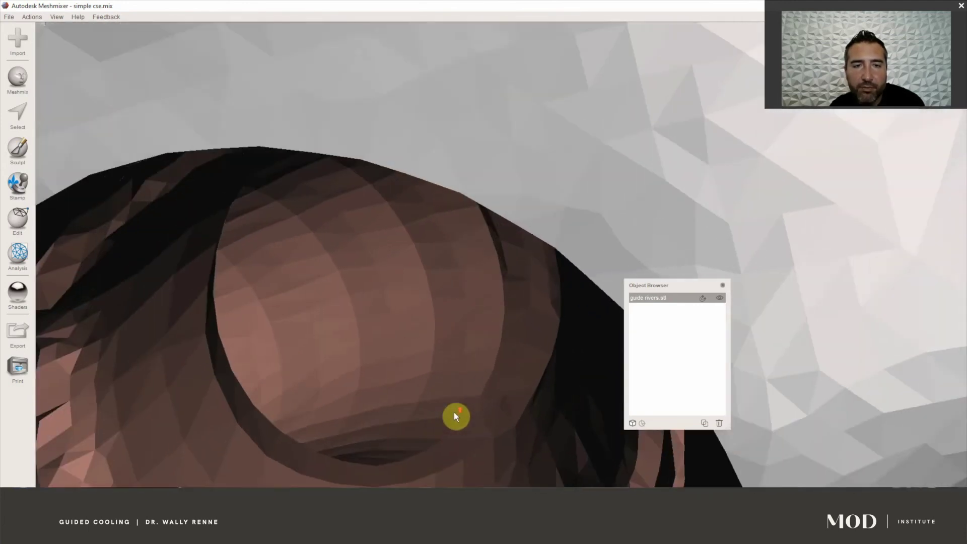
pyautogui.moveTo(455, 413); pyautogui.dragTo(715, 379, button='right')
pyautogui.scroll(5, 448, 391)
pyautogui.moveTo(184, 379); pyautogui.dragTo(392, 270, button='right')
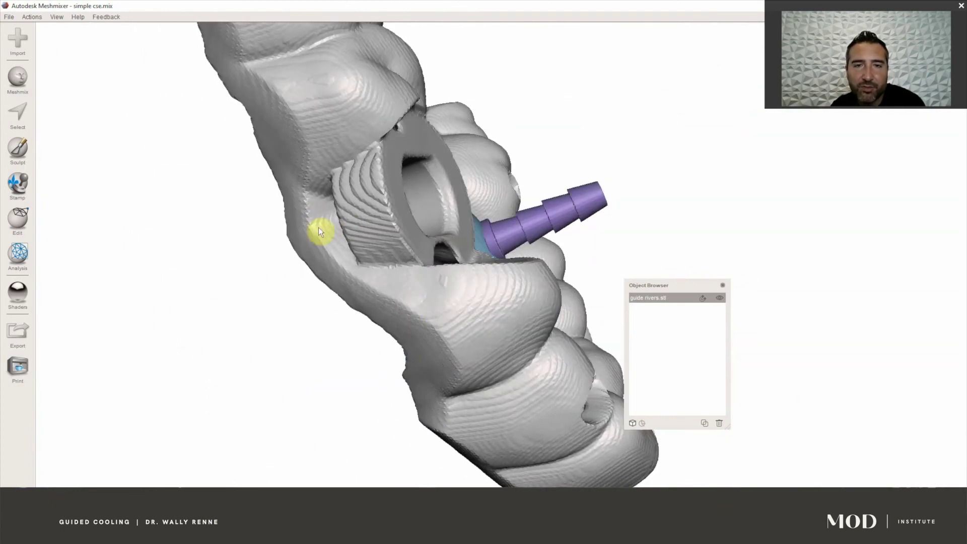
pyautogui.moveTo(584, 222); pyautogui.dragTo(443, 378, button='right')
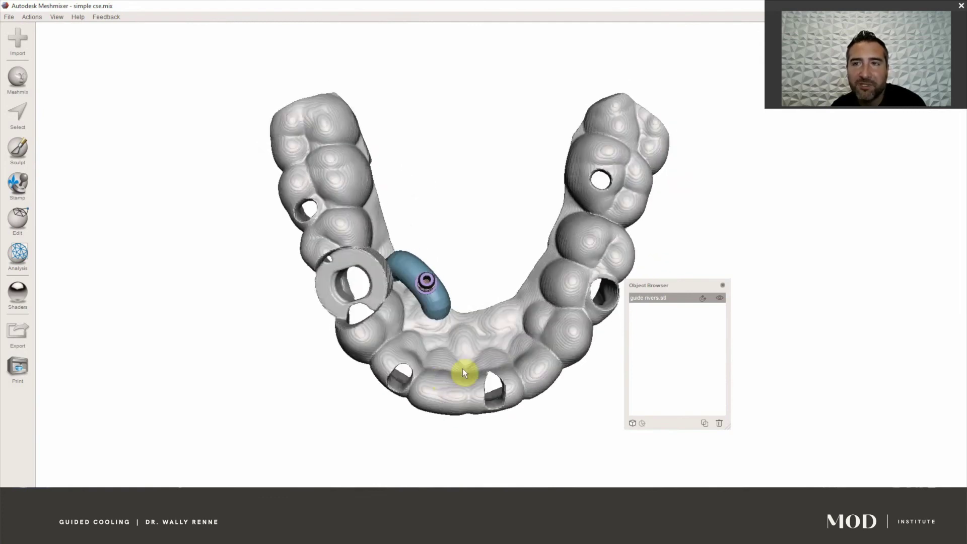